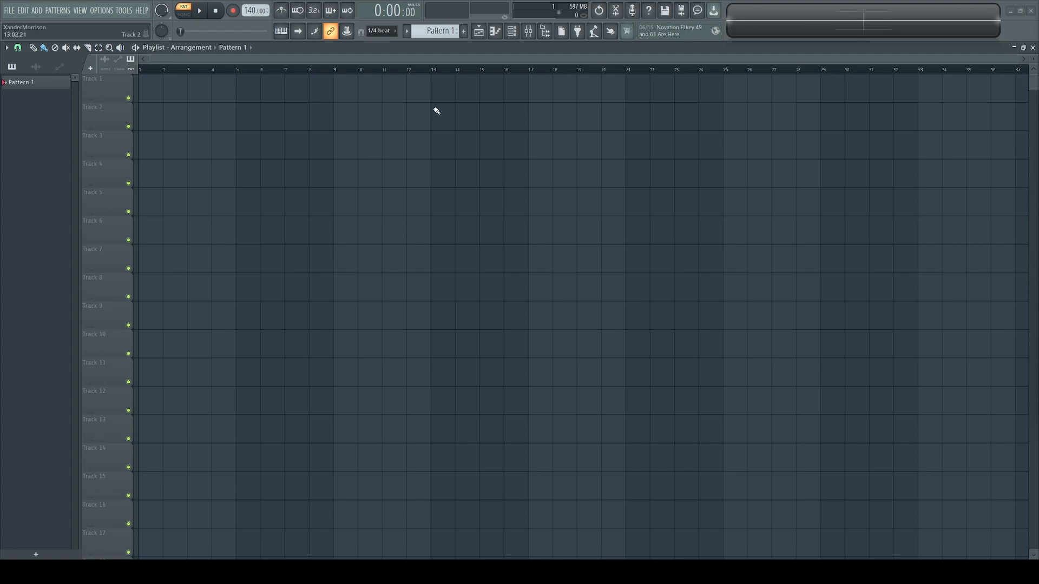
Step: Show the channel rack and look through the available project templates, including Quick Heavy Sidechain v3
click(510, 31)
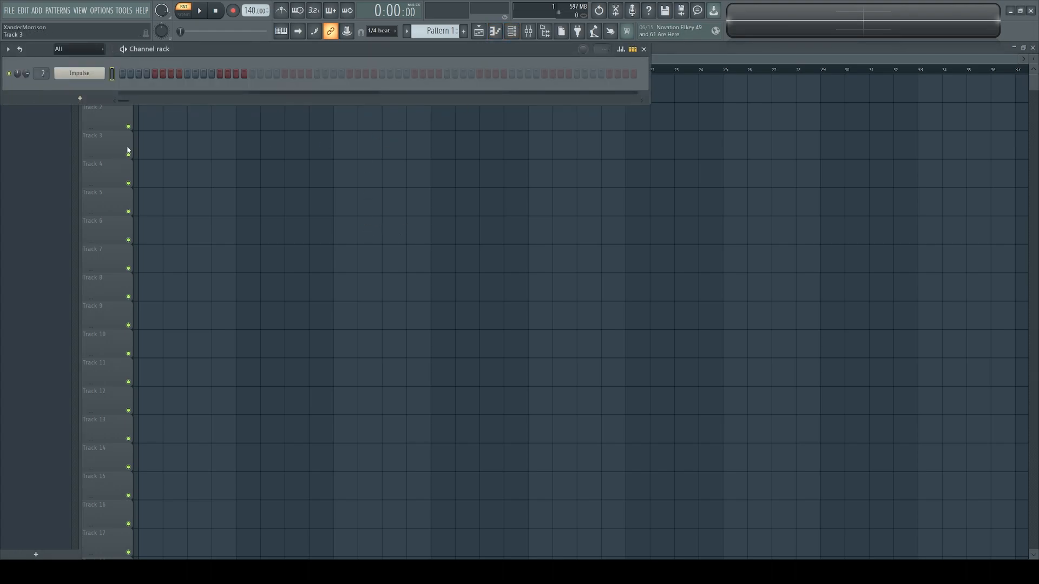
click(9, 10)
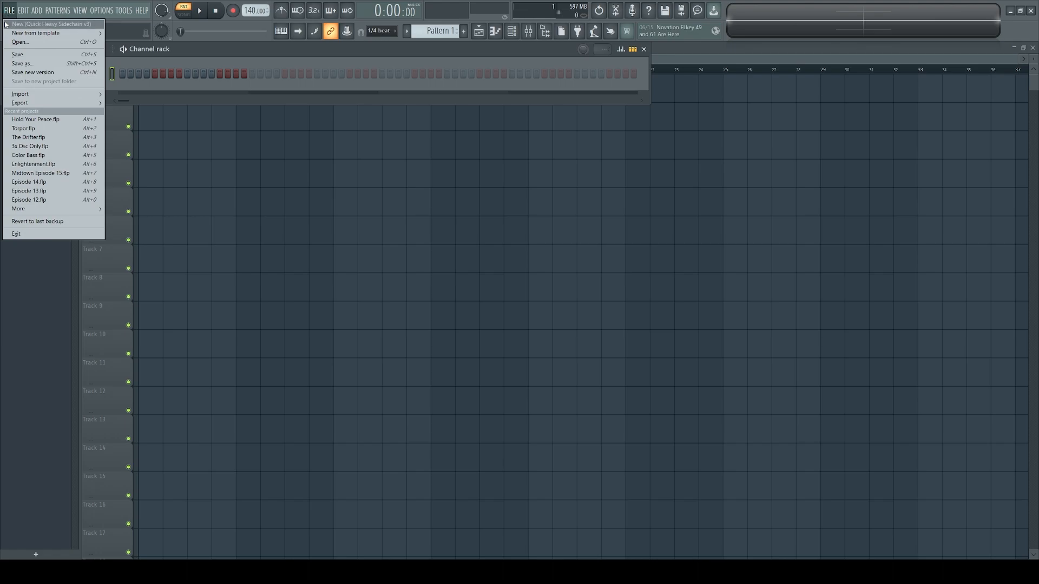
mouse_move(54, 33)
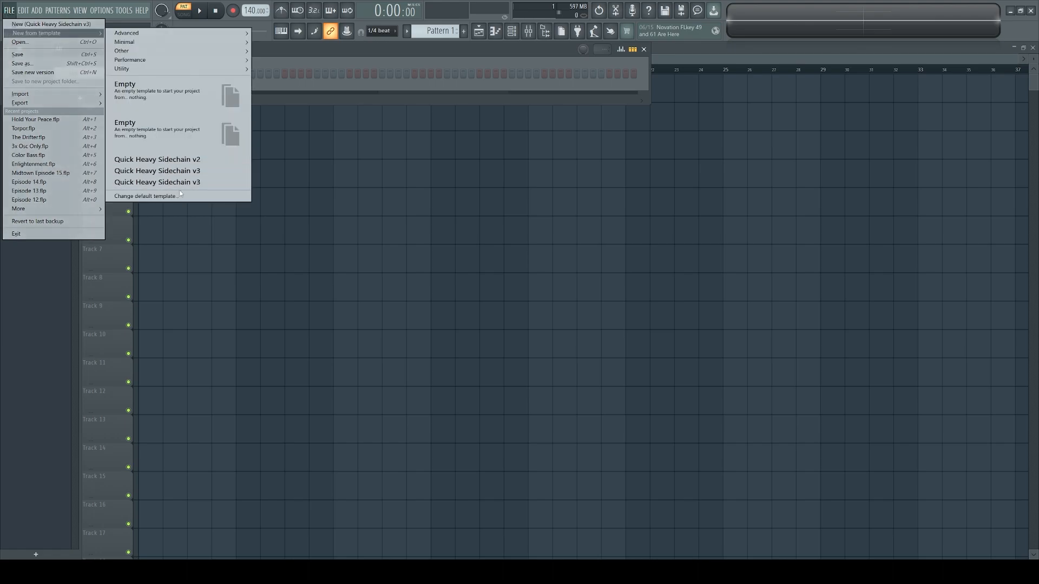
click(349, 48)
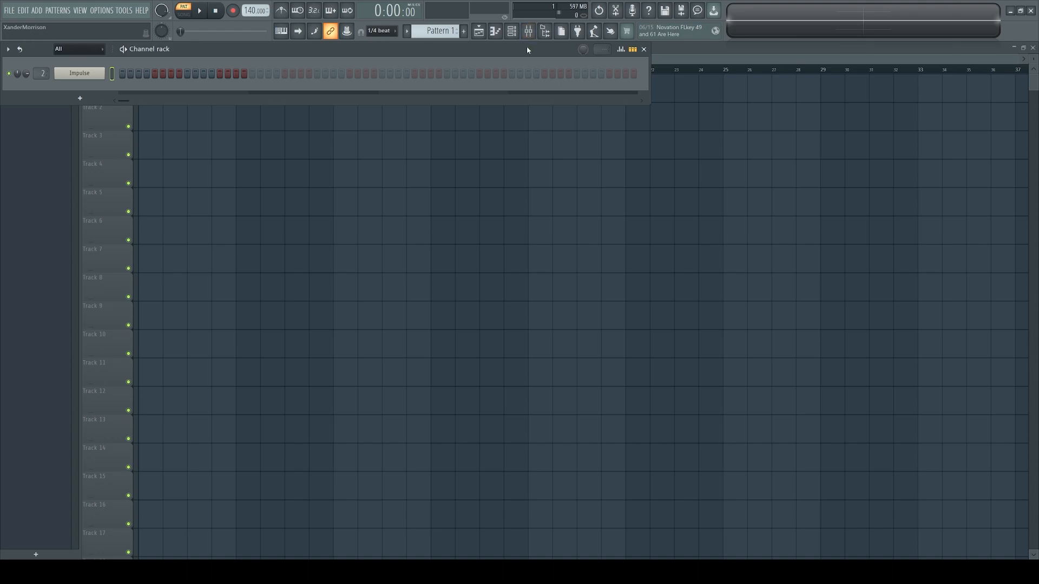
Step: Open the Impulse channel's synth, examine operator 1's volume envelope, and close the plugin
click(89, 82)
drag(142, 126, 445, 152)
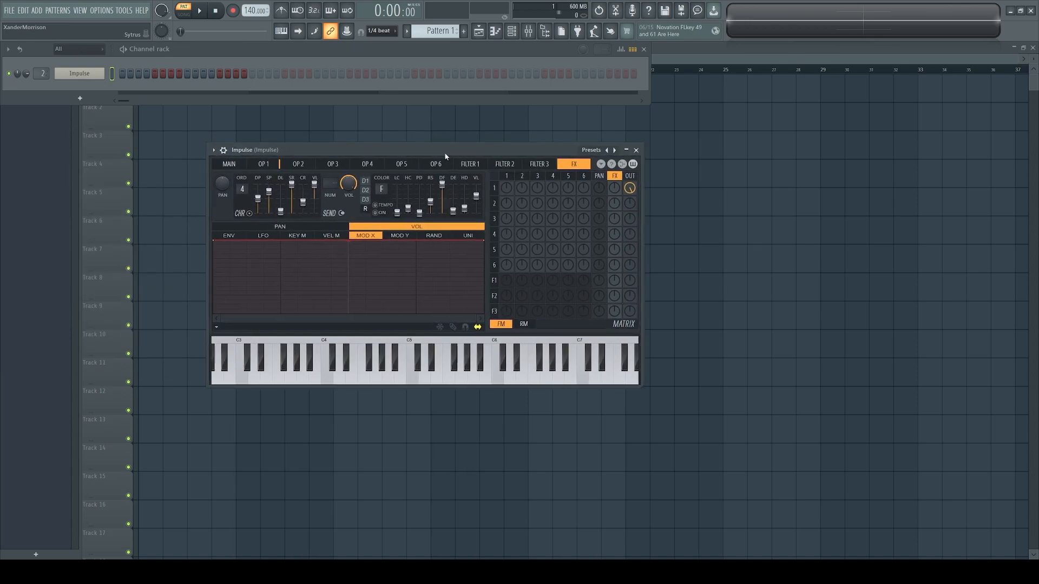
click(274, 168)
click(241, 238)
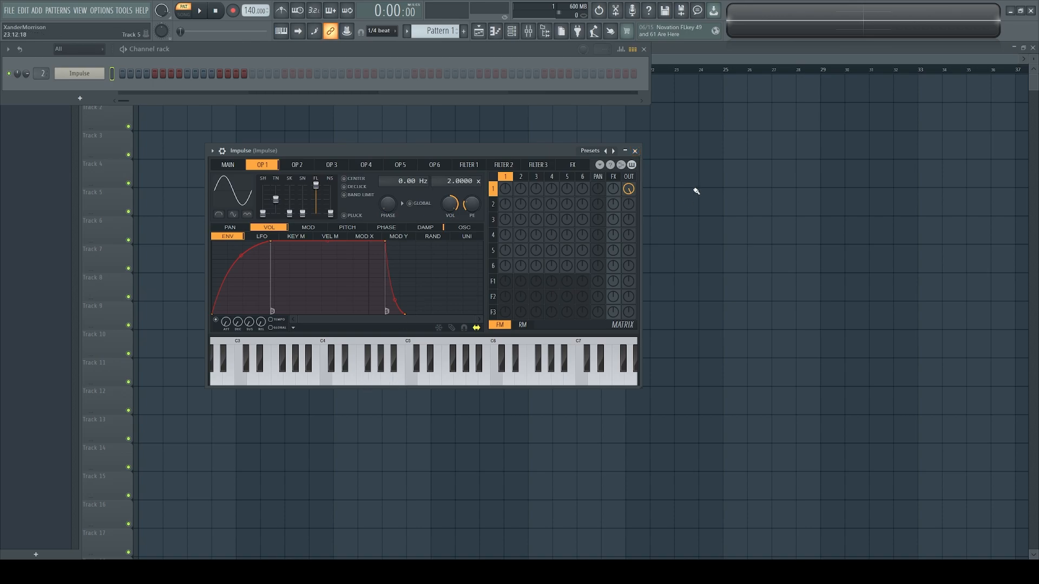
click(635, 150)
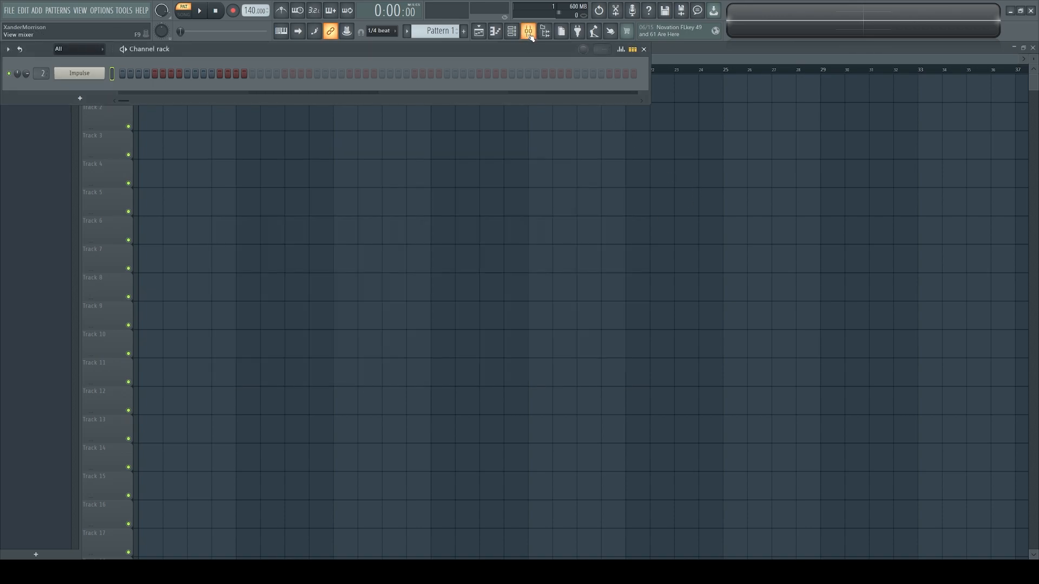
Step: Open the mixer and examine the routing and effects of the Final SC Send and Impulse tracks
click(529, 32)
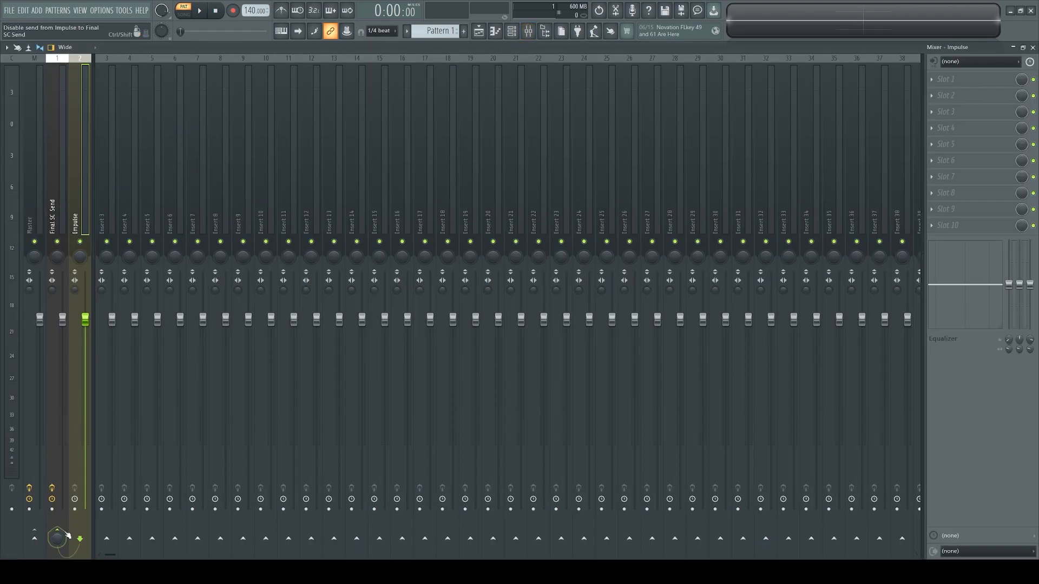
click(58, 187)
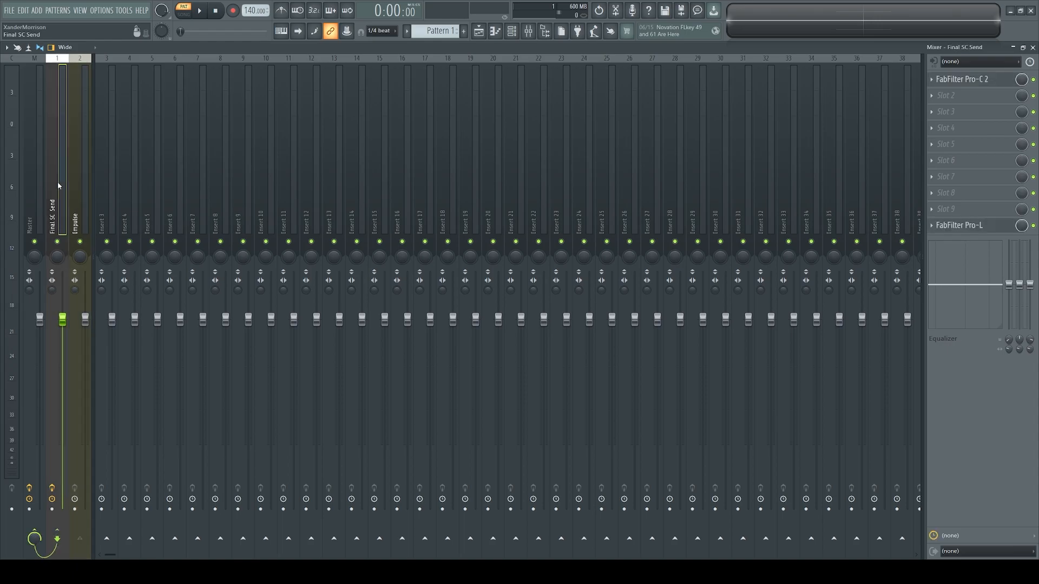
click(81, 191)
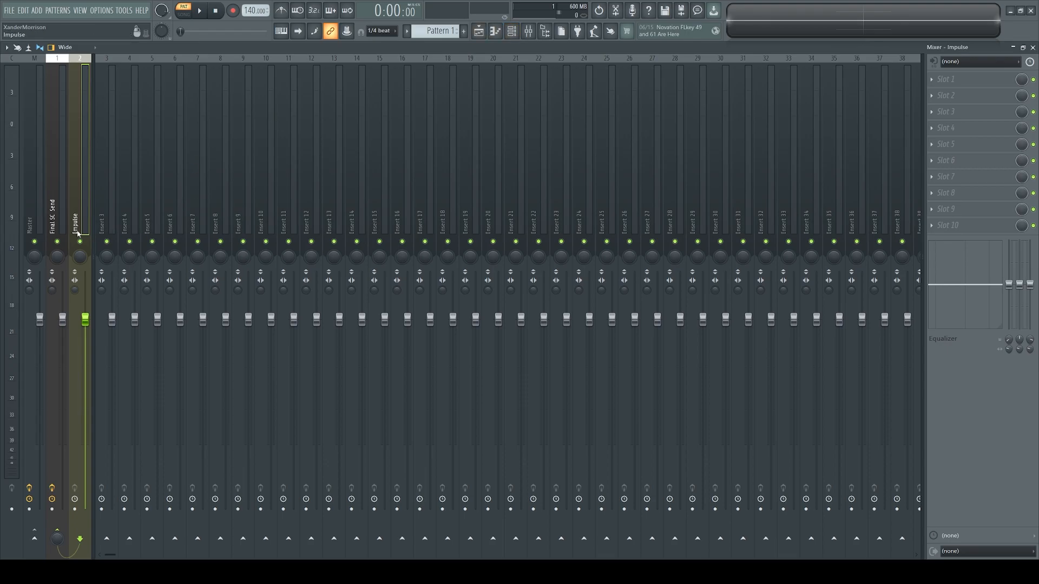
click(52, 208)
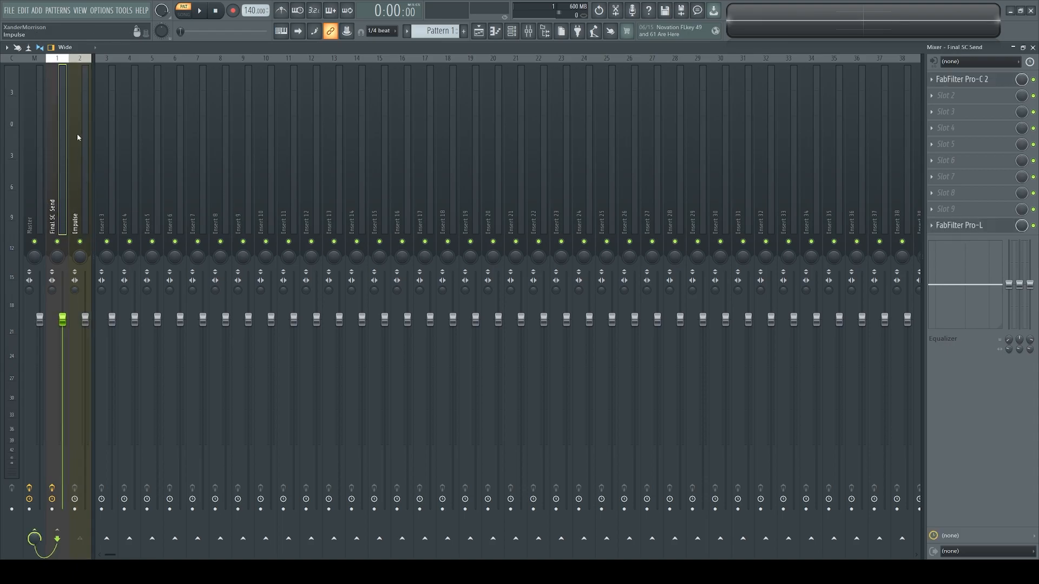
Step: Temporarily route the Impulse mixer track to Master and audition the Impulse sound with a few repeated notes
key(Right)
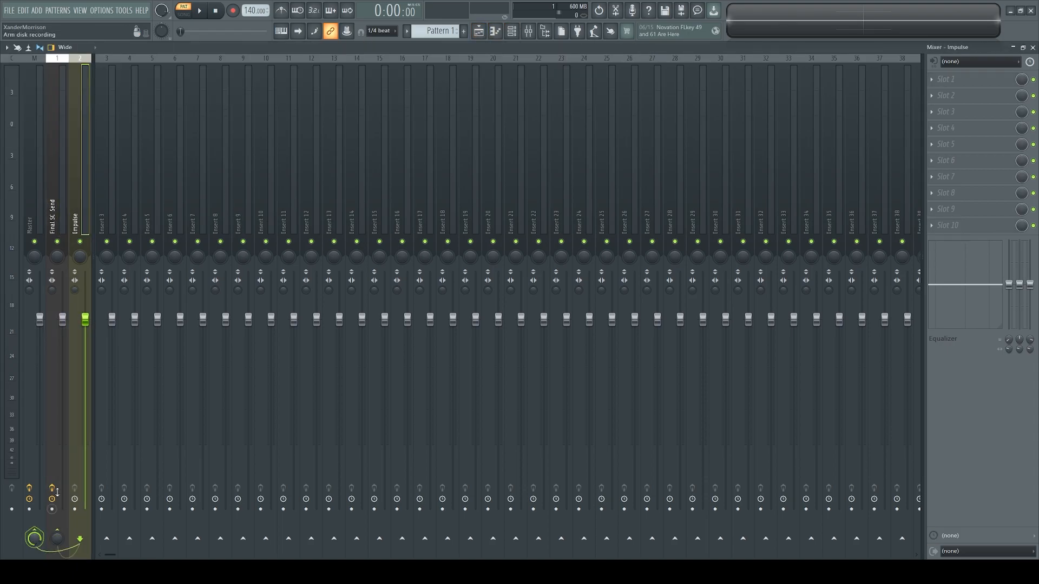
click(511, 31)
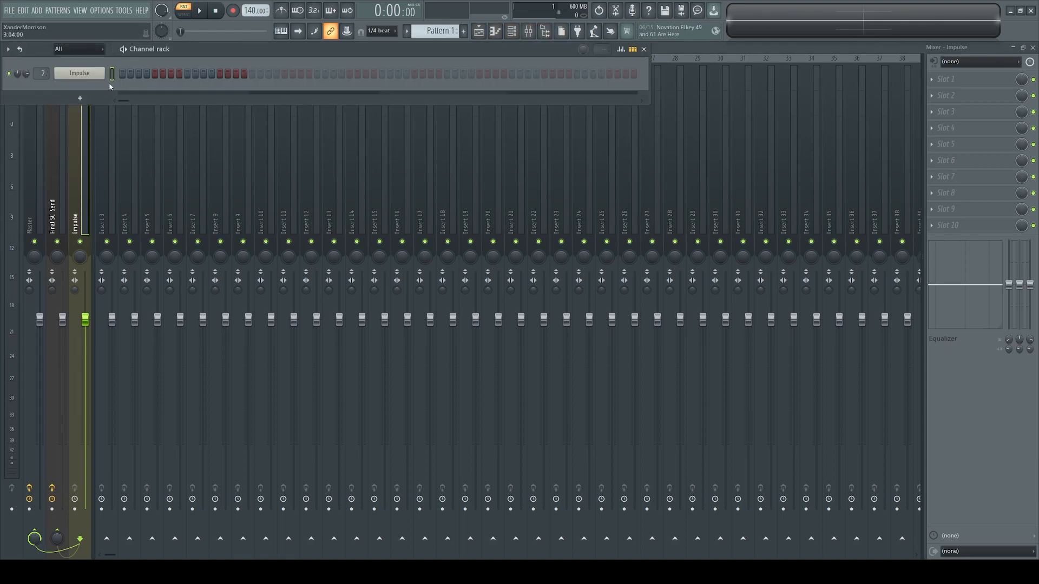
key(q)
key(q)
key(q)
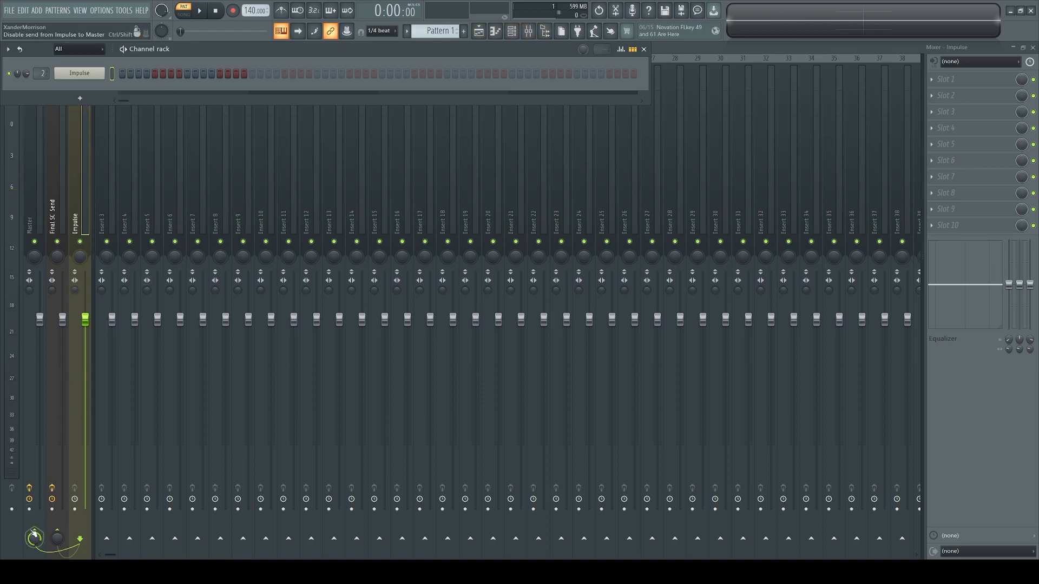
key(F6)
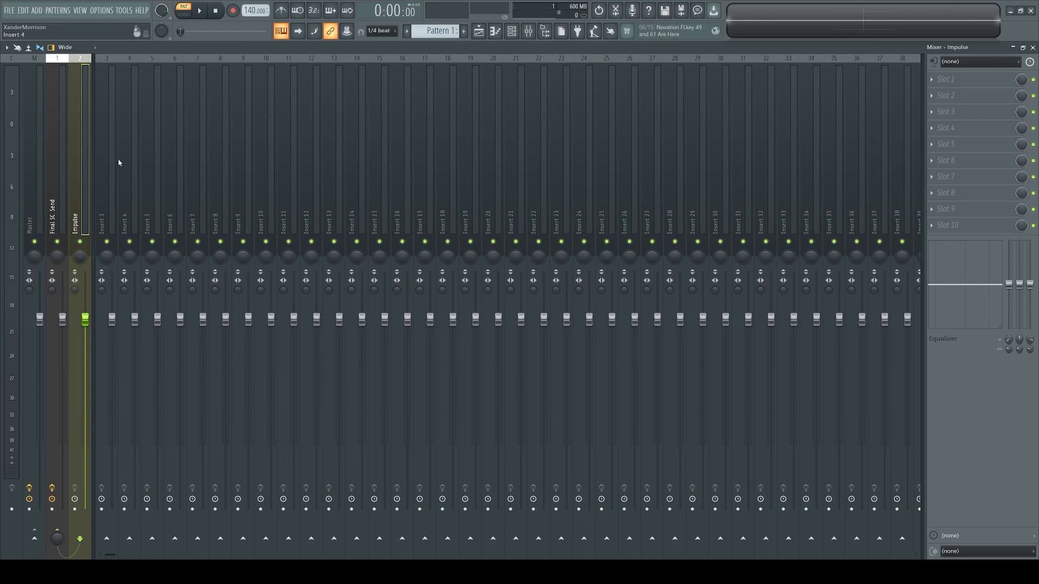
Step: Open FabFilter Pro-C 2 on the Final SC Send track and move its window to the middle of the mixer
click(52, 184)
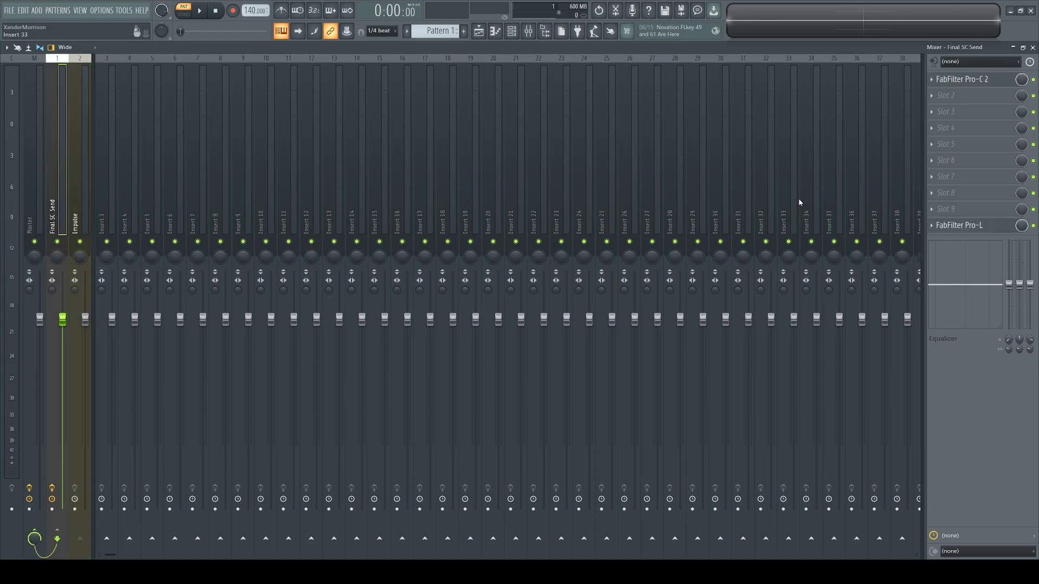
click(962, 79)
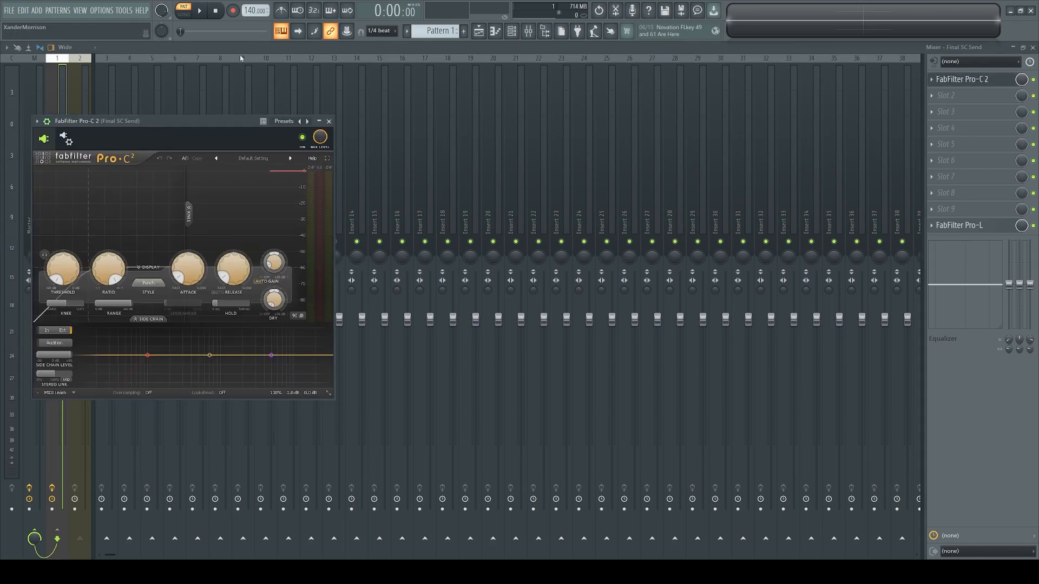
drag(216, 120, 459, 103)
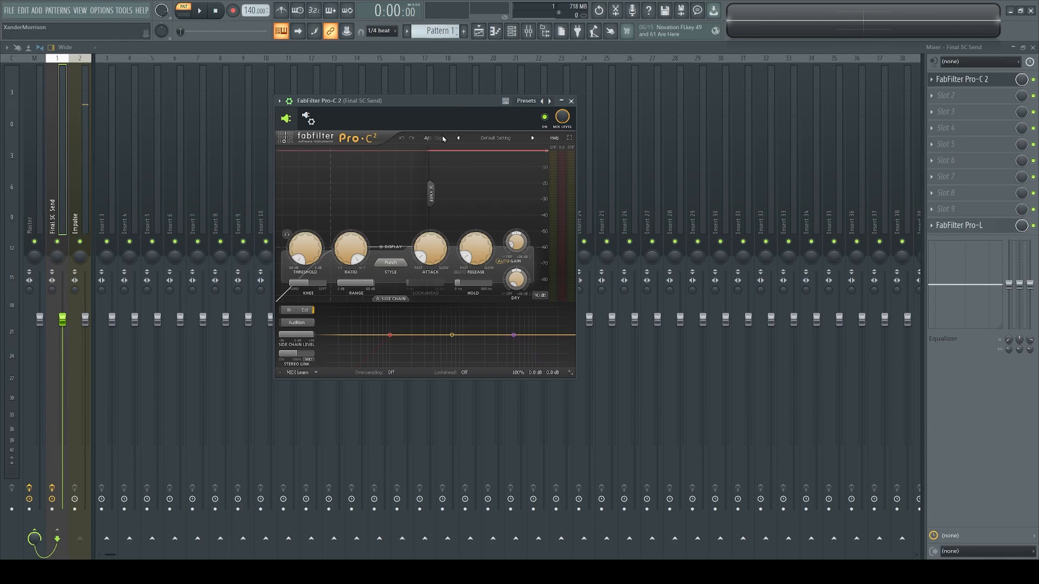
drag(458, 101, 565, 105)
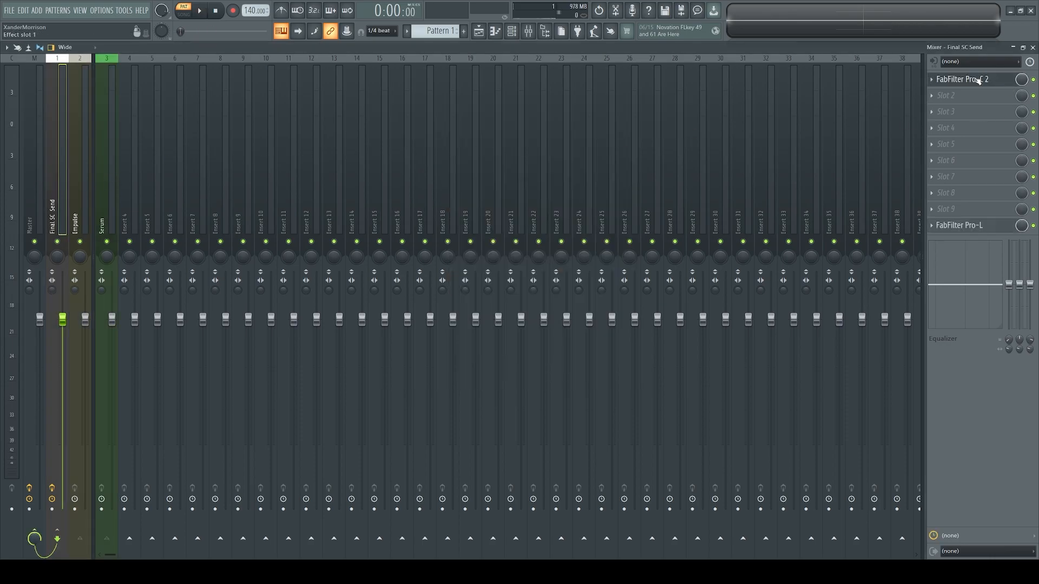
Step: Play the pattern several times to examine the sidechain gain reduction in Final SC Send's Pro-C 2, then stop playback and close the compressor
click(977, 82)
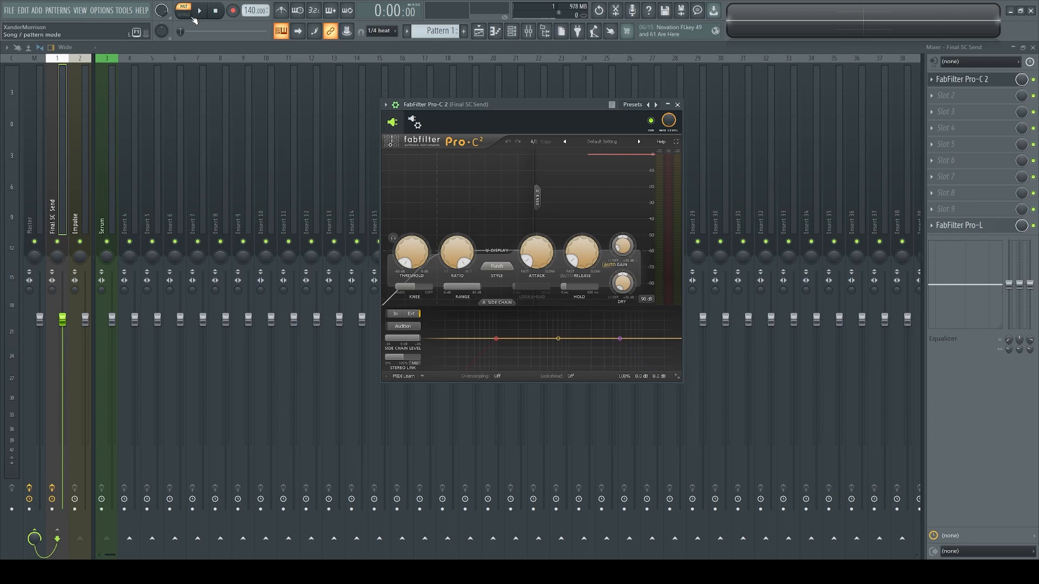
key(space)
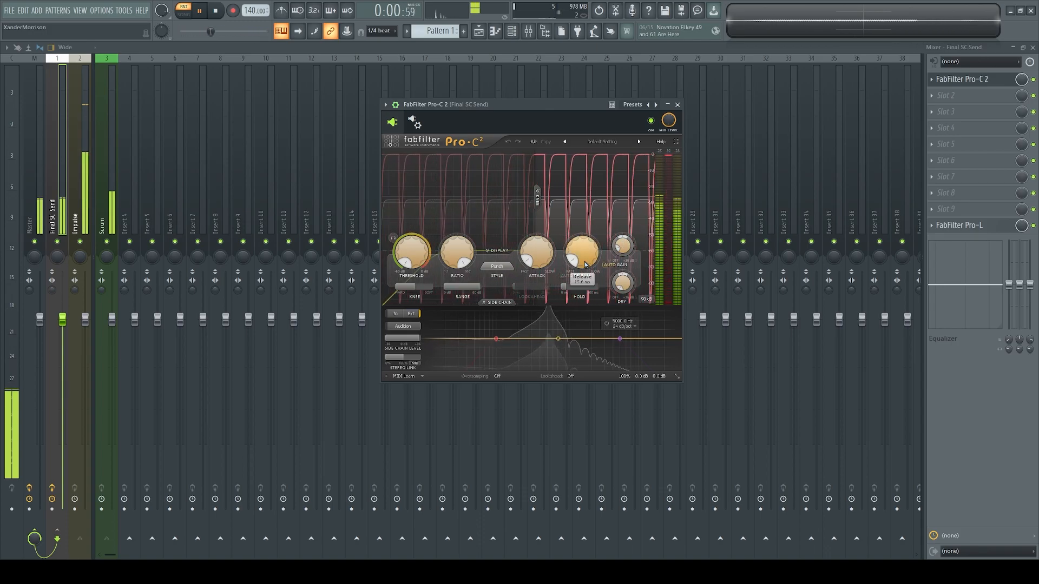
click(199, 10)
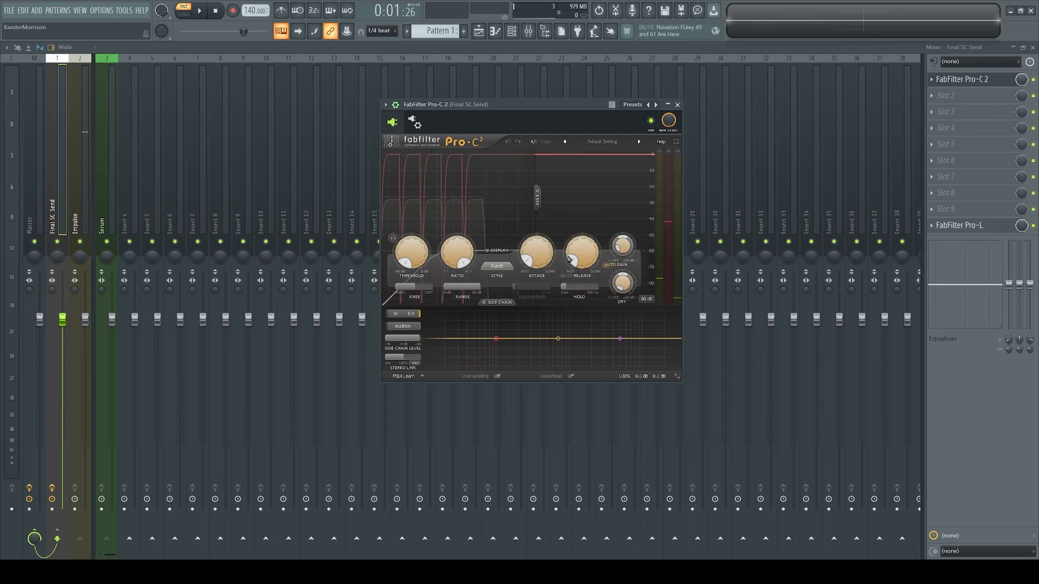
mouse_move(572, 248)
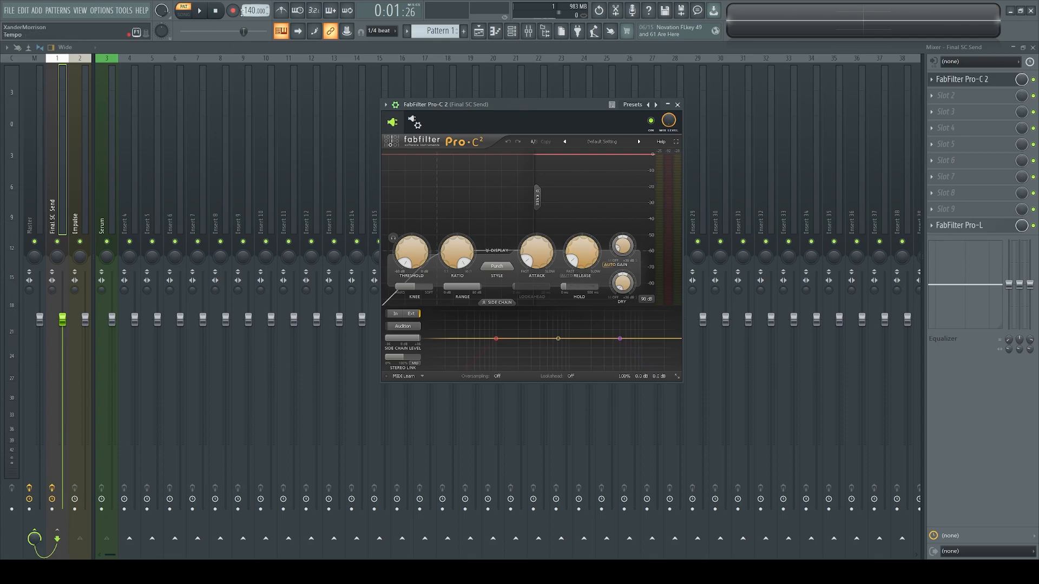
key(space)
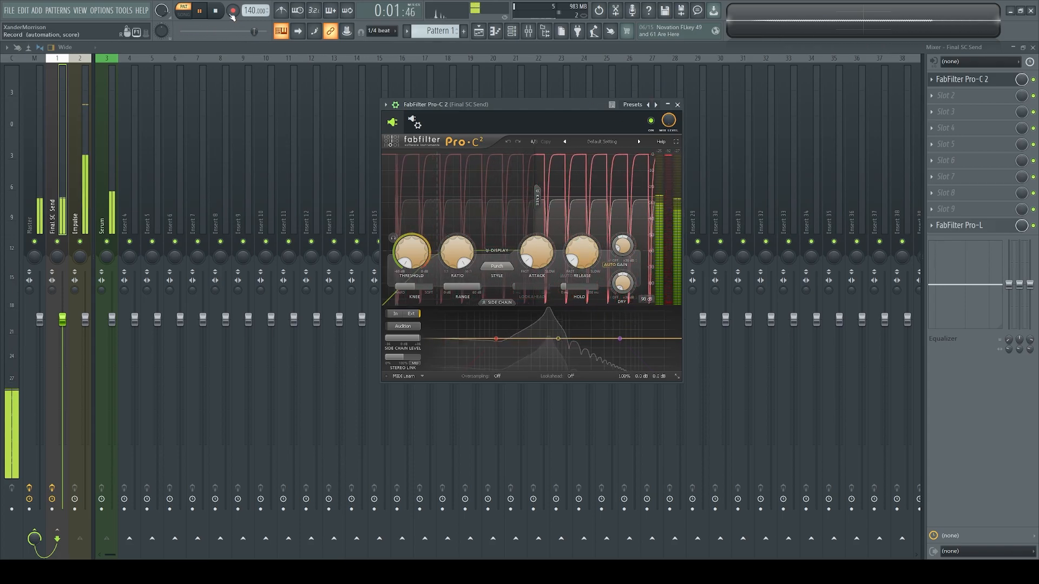
click(200, 11)
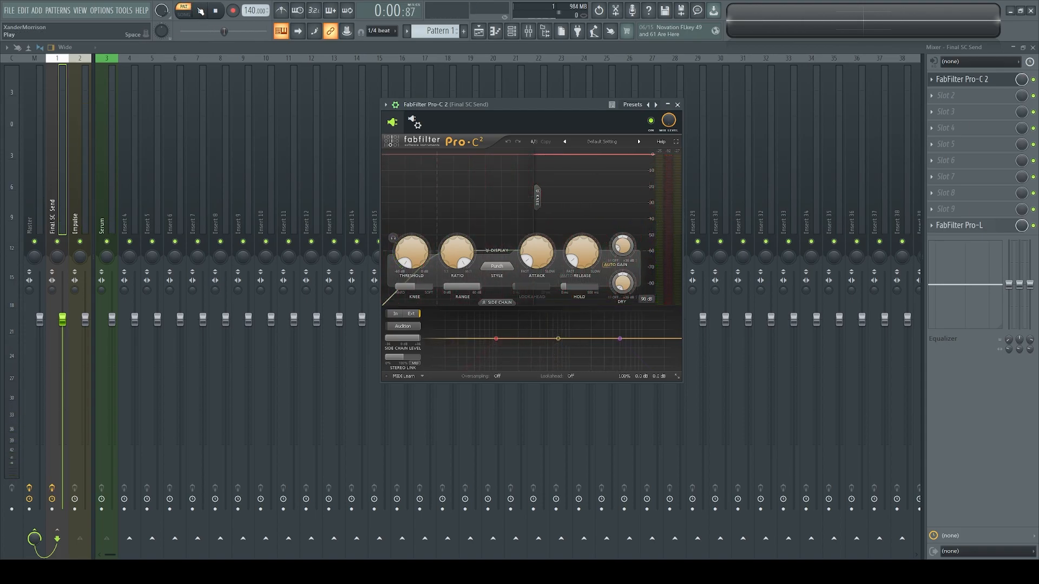
click(200, 11)
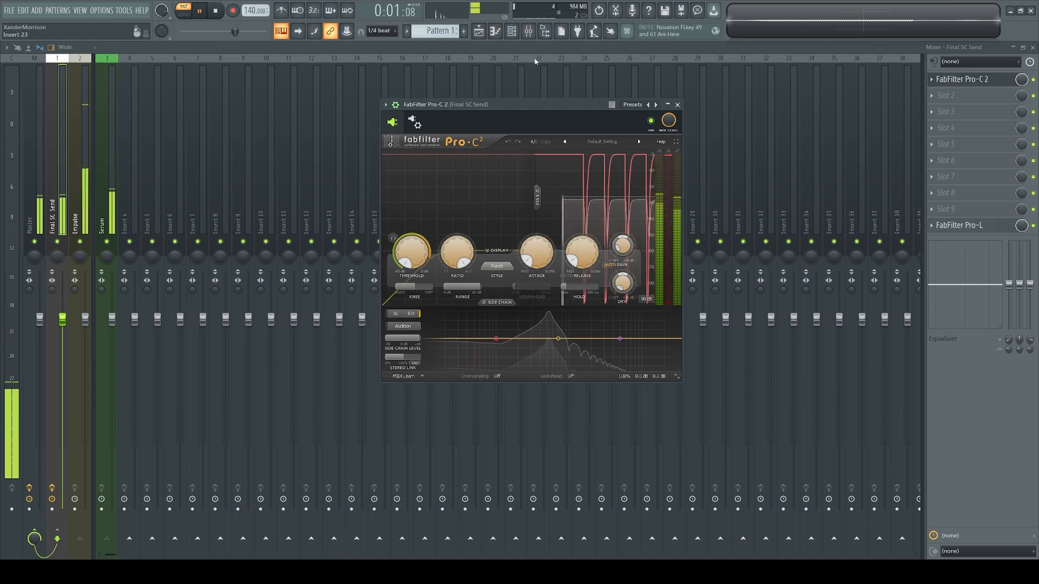
click(198, 11)
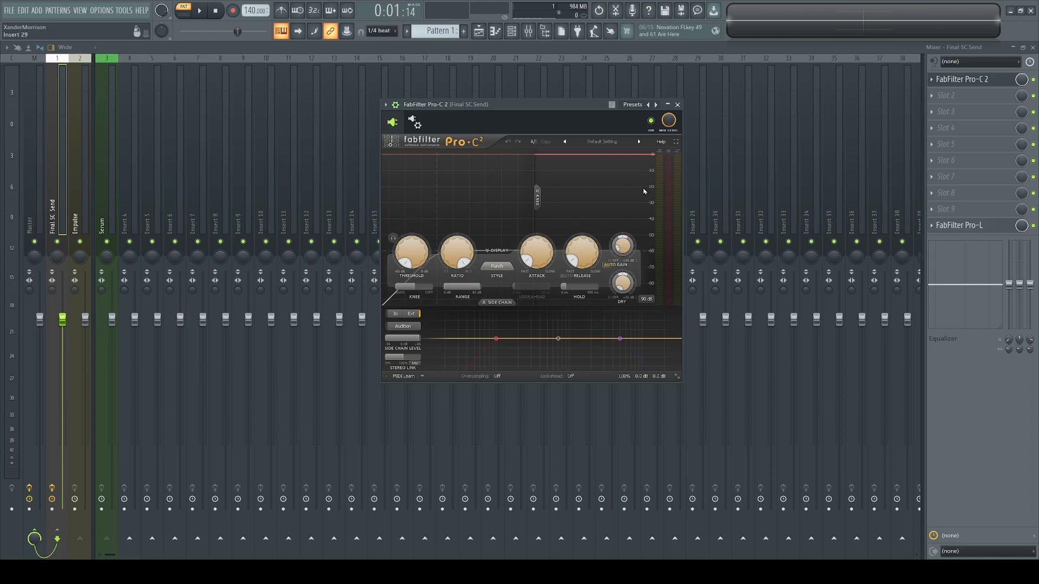
click(677, 104)
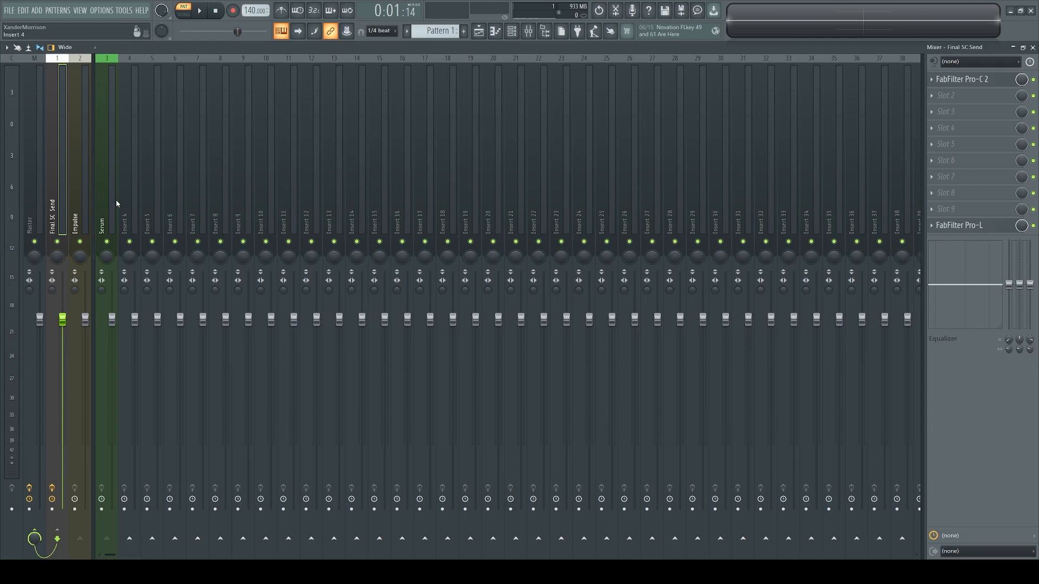
Step: Examine the Master track's Fruity parametric EQ 2, trying a higher cutoff on the band 1 high-pass filter, and close it
click(31, 203)
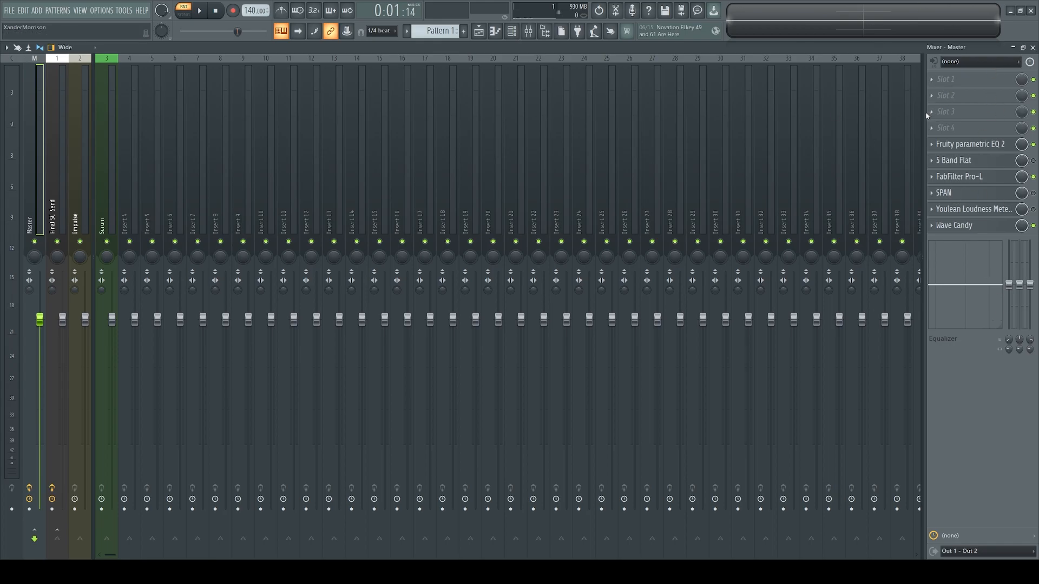
click(986, 143)
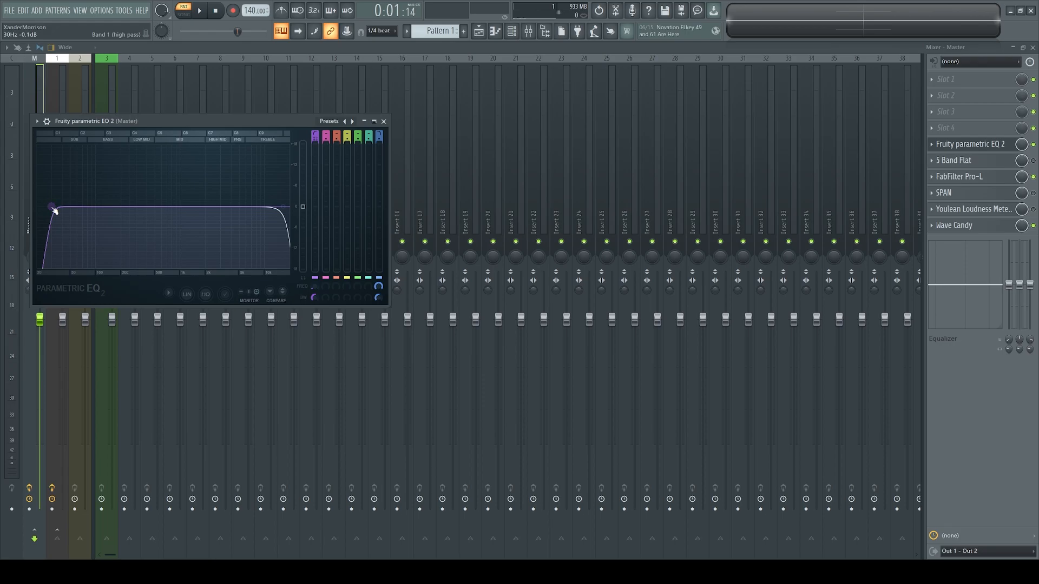
drag(54, 211, 74, 213)
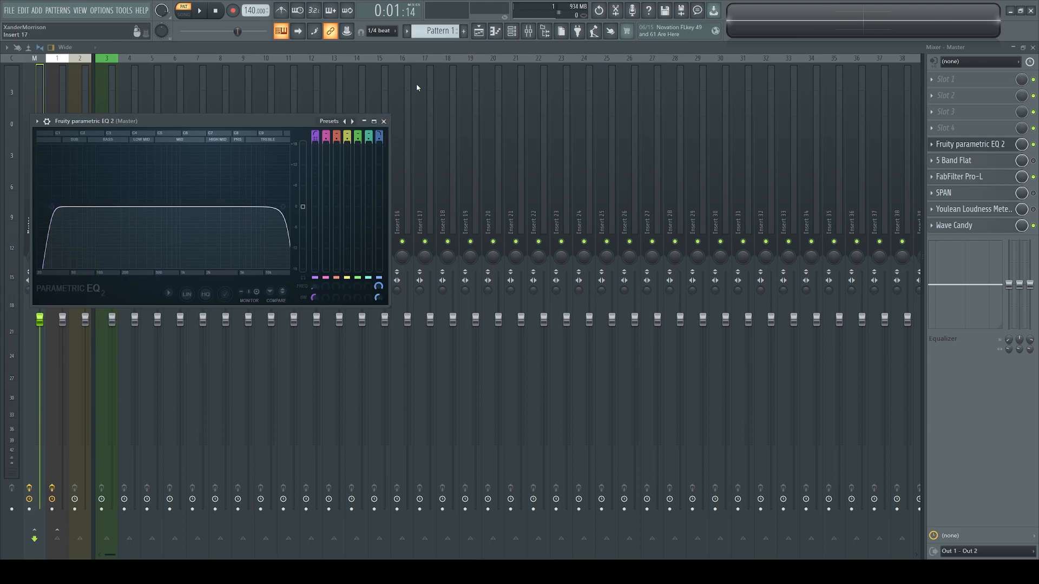
click(384, 122)
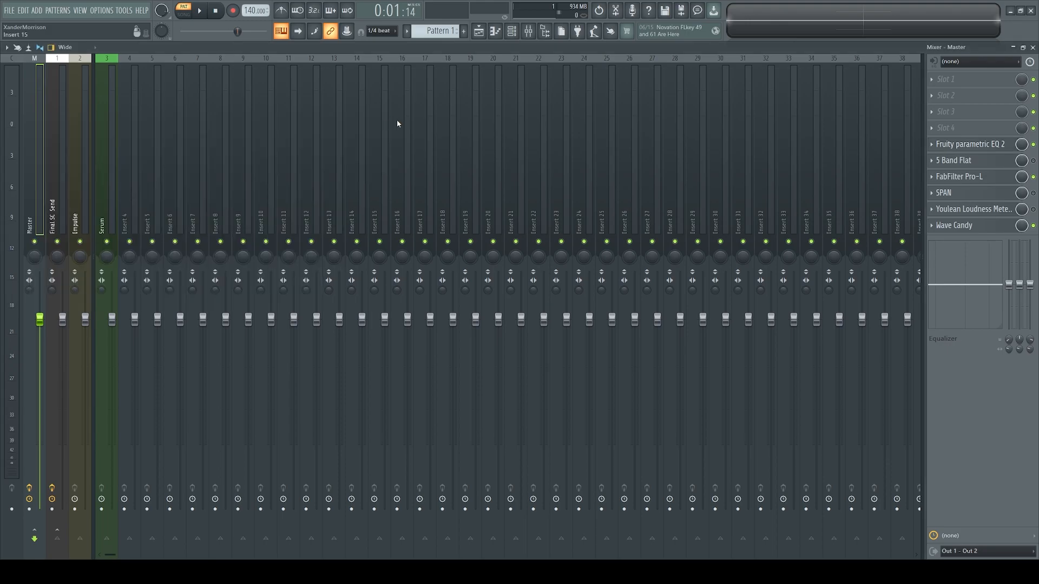
Step: Examine the Master track's FabFilter Pro-L limiter, close it, and open the Wave Candy settings
click(965, 179)
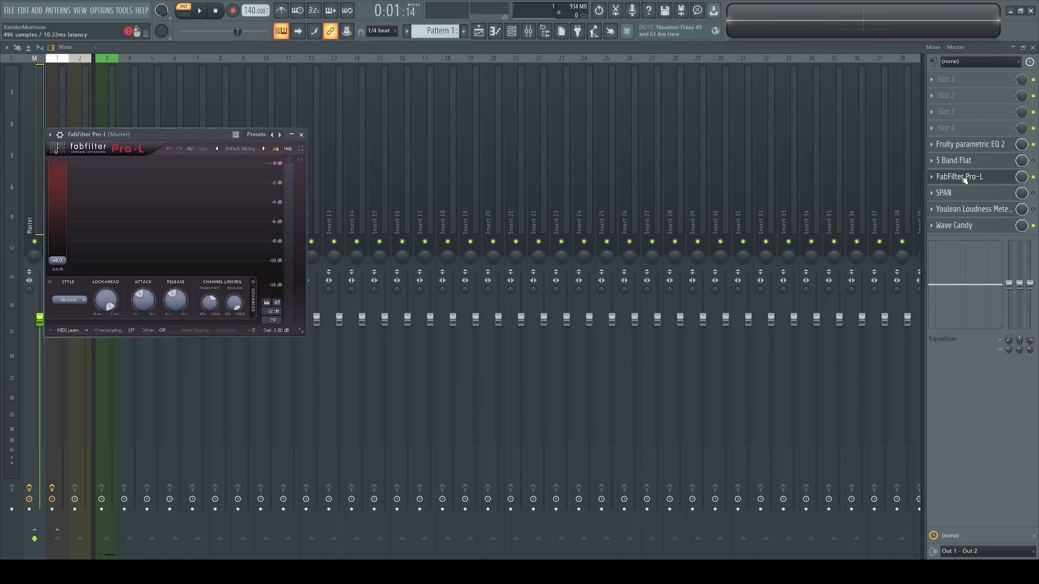
click(301, 135)
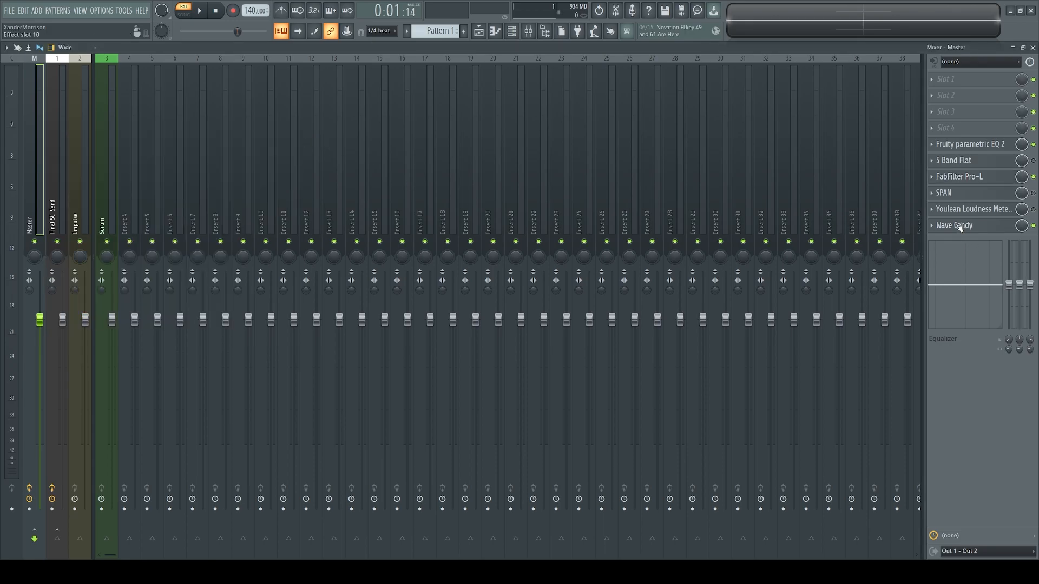
click(984, 226)
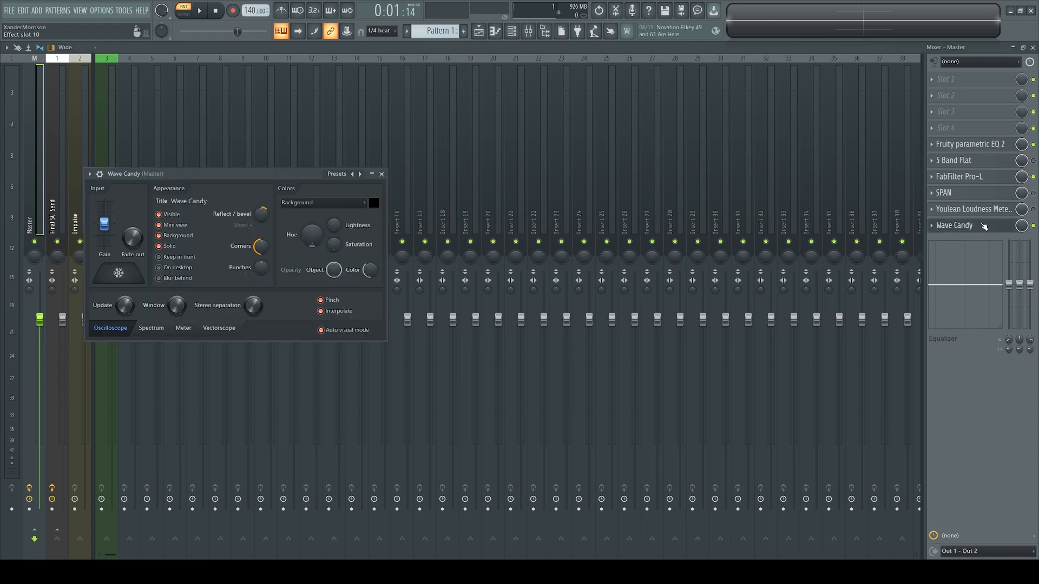
Step: Close Wave Candy's settings, play the pattern to watch the docked waveform display, and stop playback
click(382, 174)
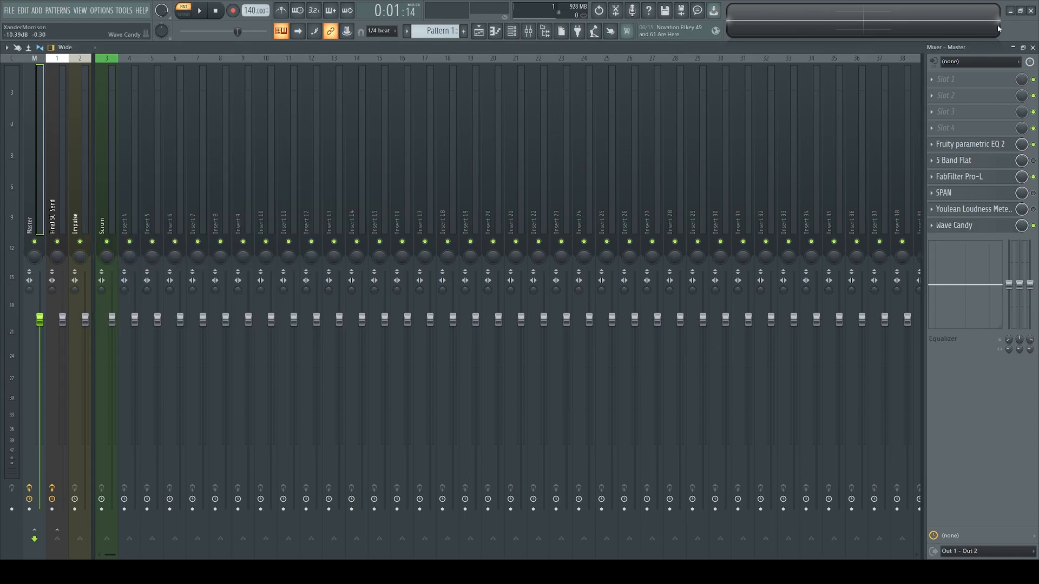
click(200, 11)
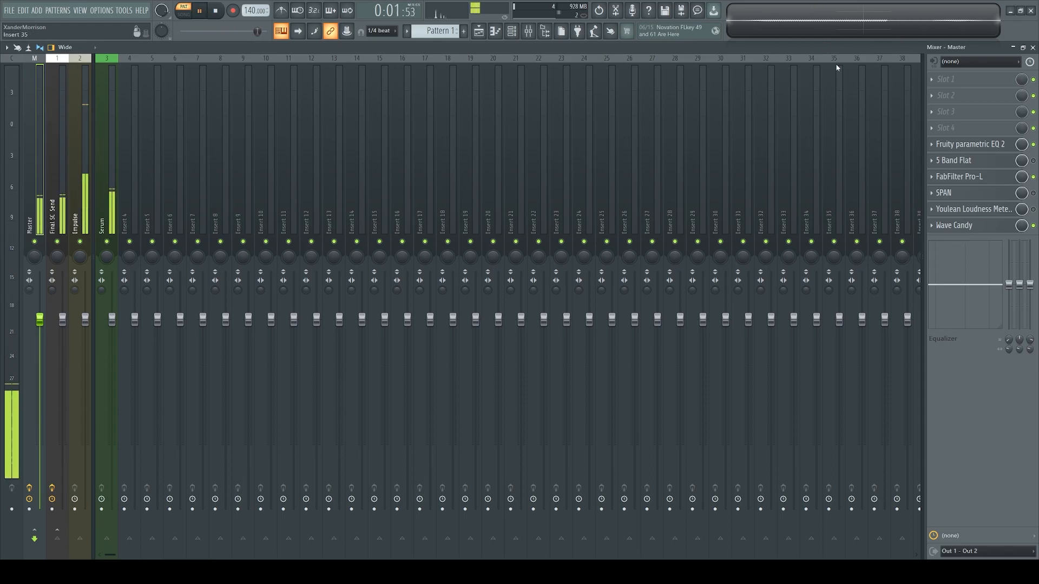
click(222, 10)
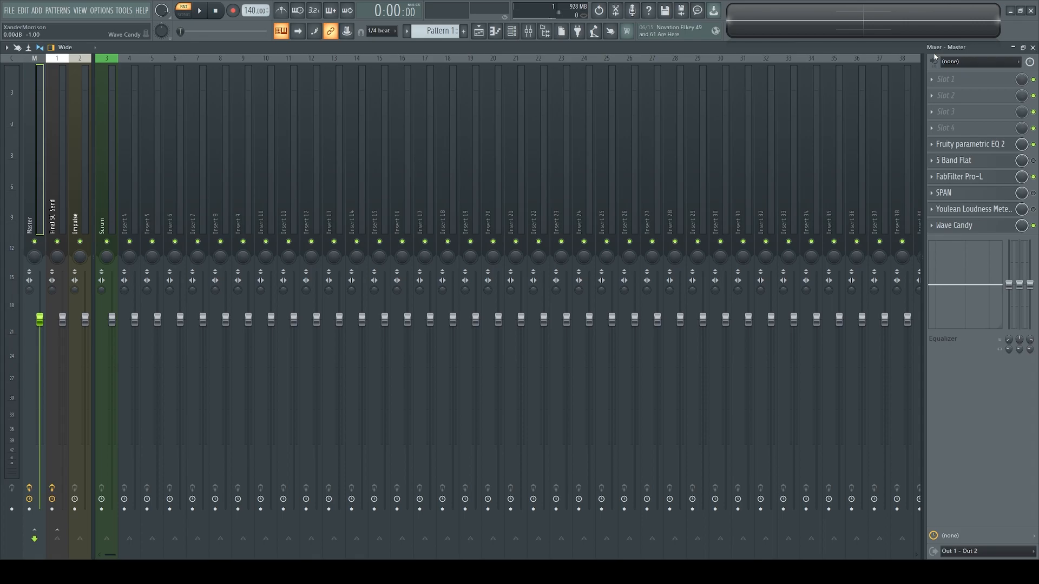
Step: Reopen Wave Candy during playback, try its freeze option, then close it and stop the pattern
click(960, 225)
key(space)
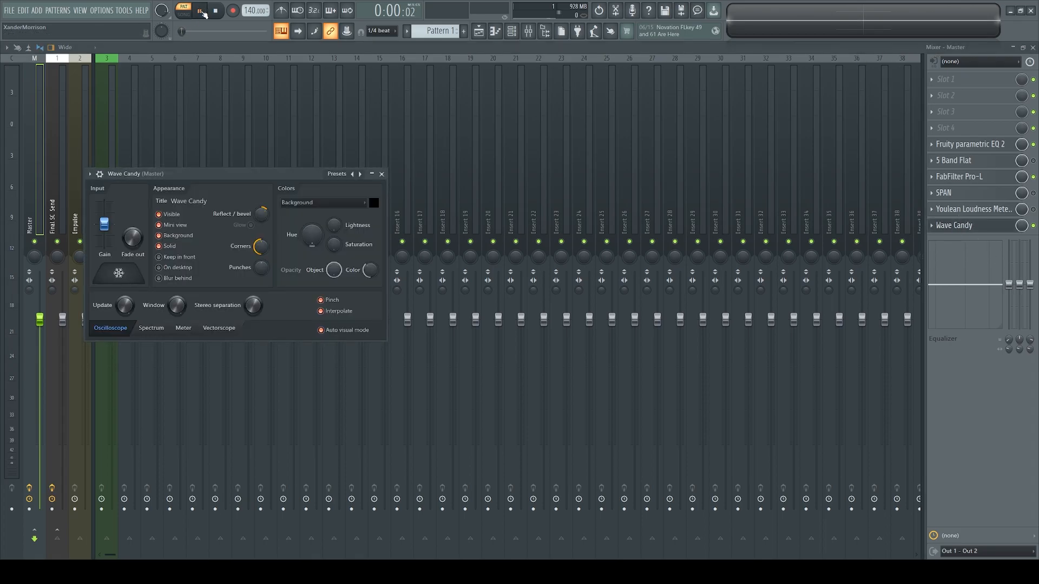
click(120, 276)
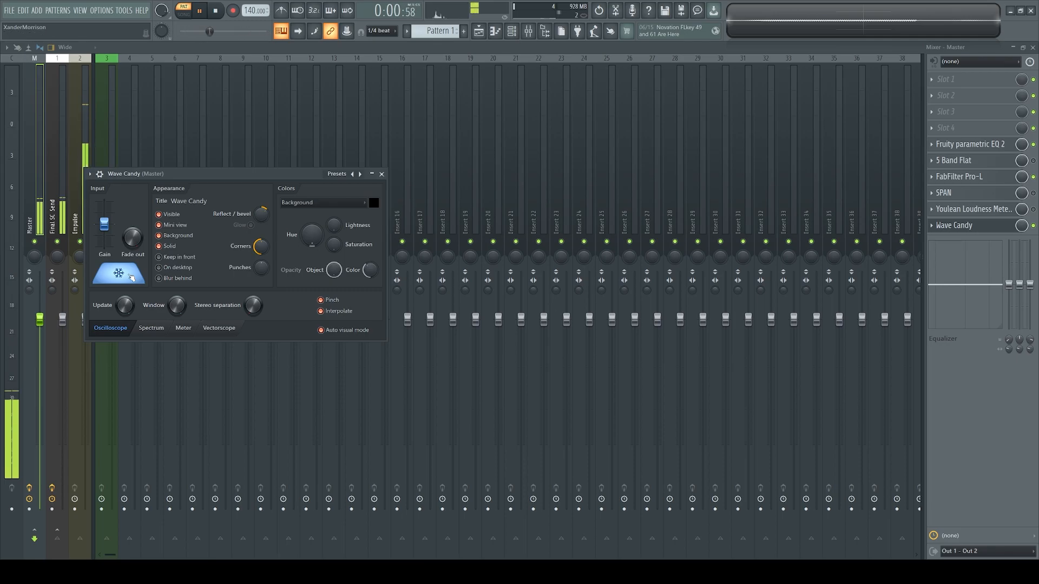
click(381, 173)
click(213, 18)
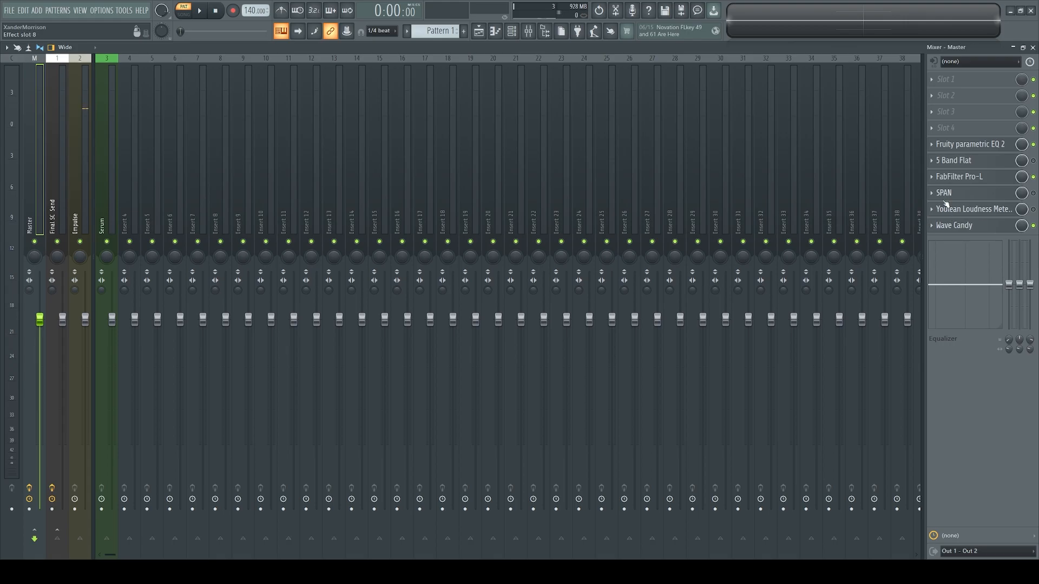
Step: Enable the Master's 5 Band Flat effect during playback and open its Pro-MB window
click(998, 164)
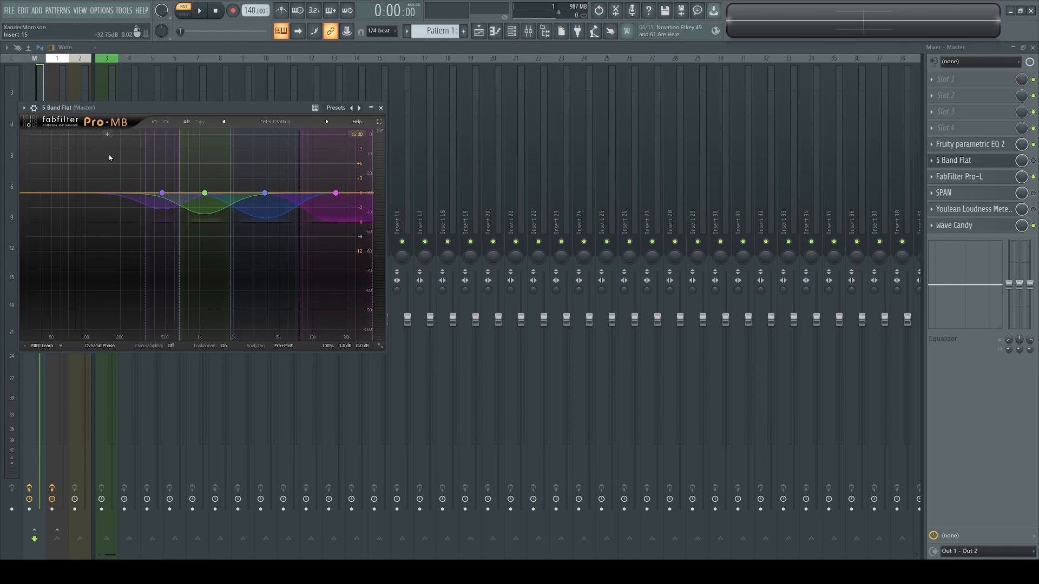
click(199, 10)
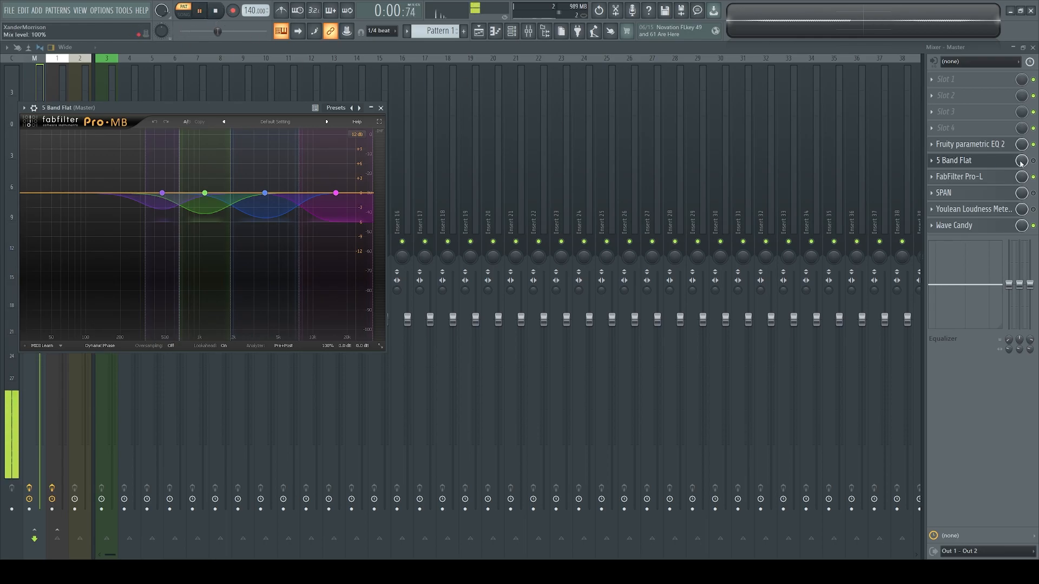
click(995, 160)
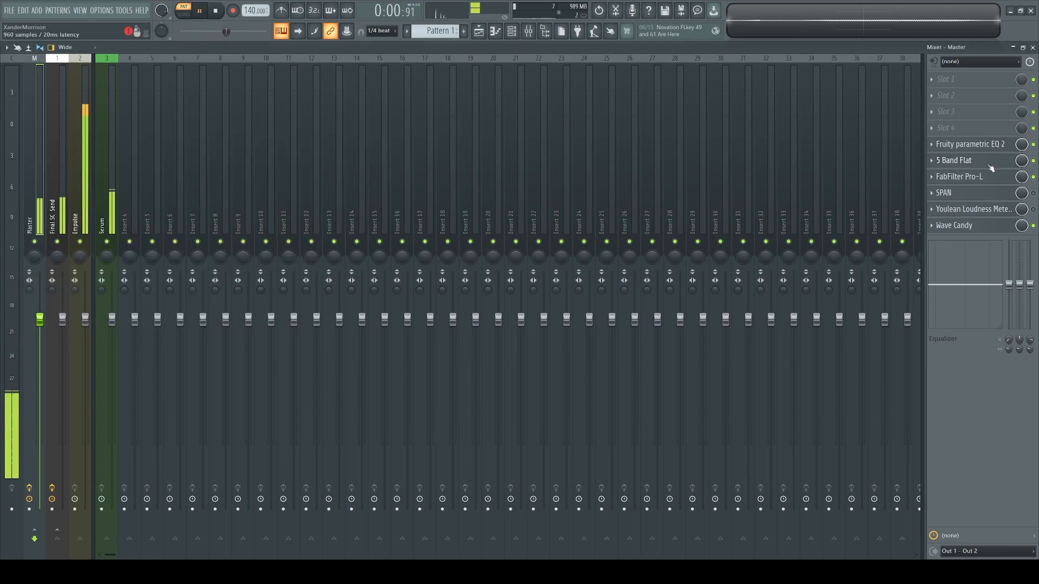
click(990, 164)
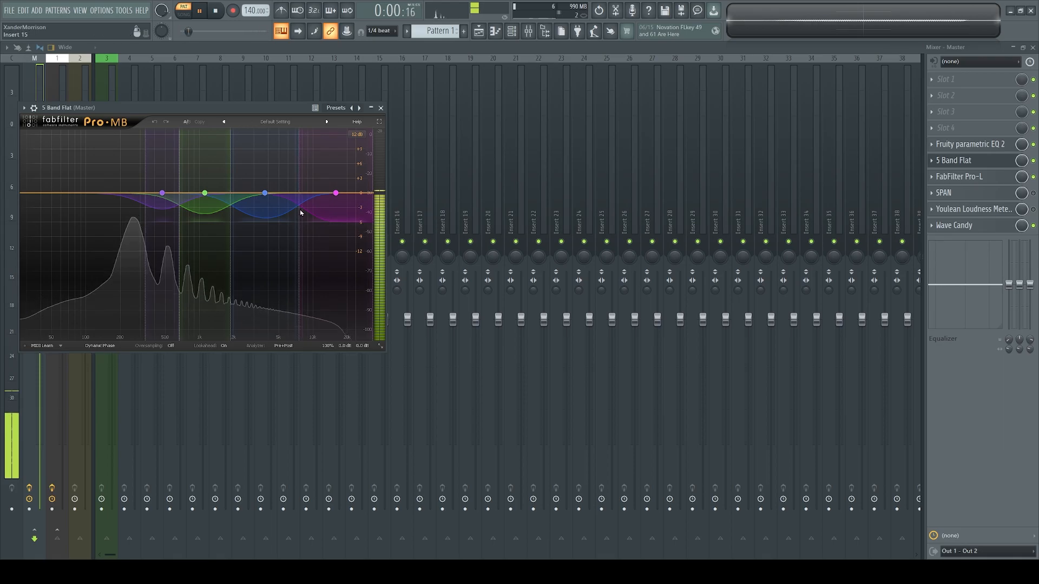
Step: Remove the highest, pink band in 5 Band Flat, close its window and stop playback
click(335, 193)
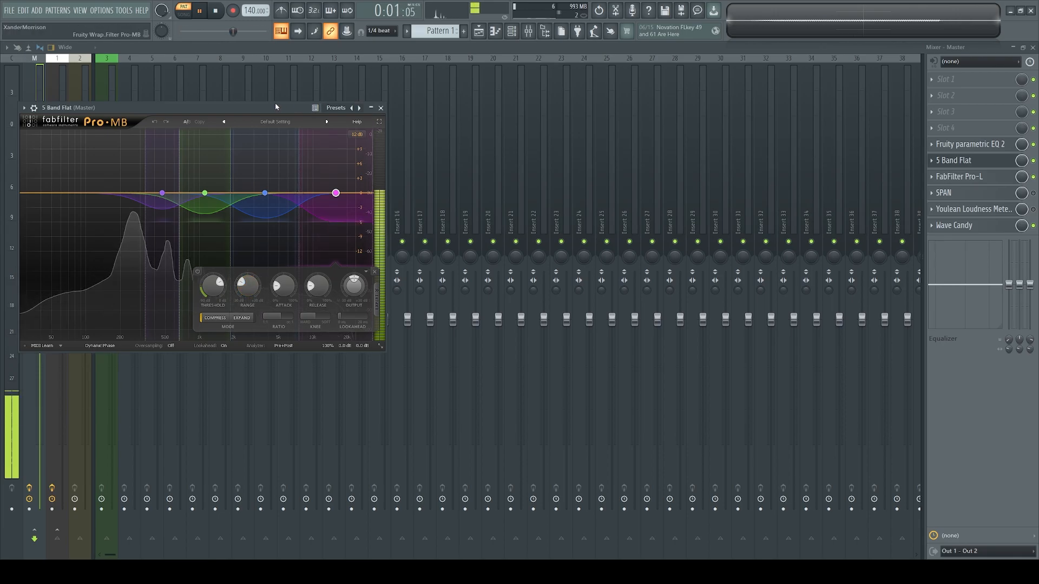
click(374, 272)
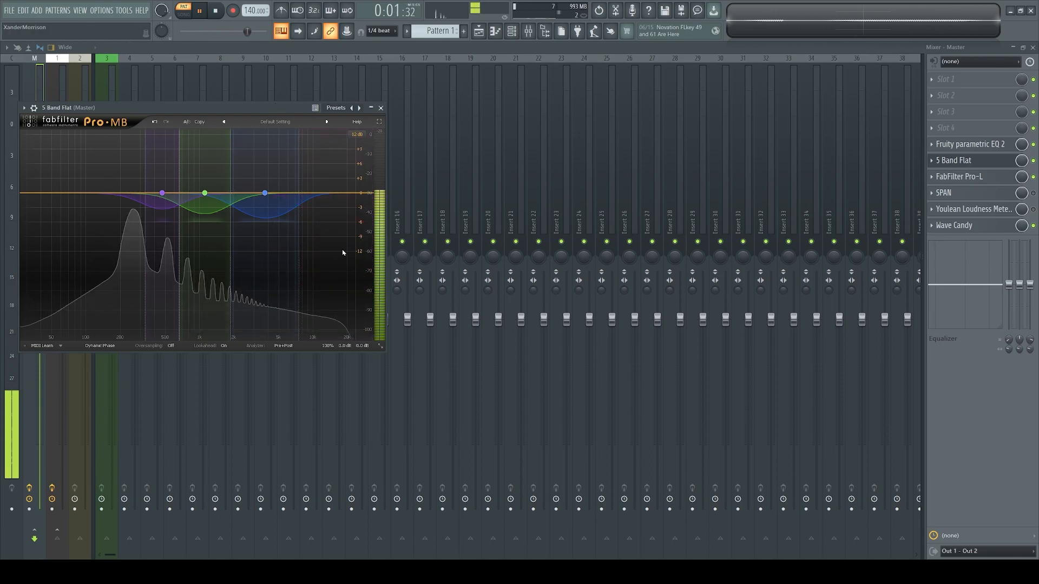
click(380, 109)
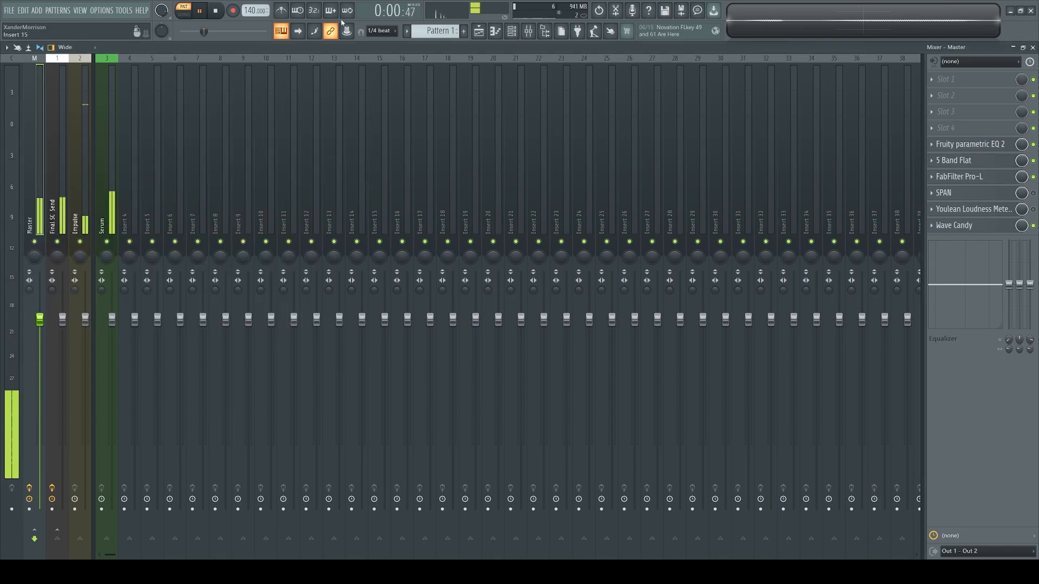
key(space)
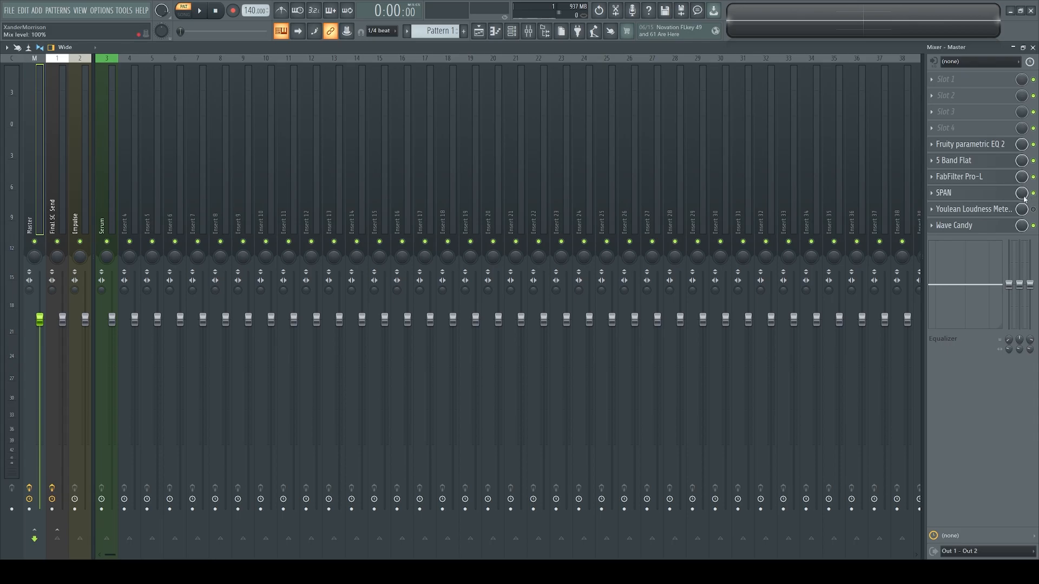
Step: Open the Master's SPAN analyzer, play the pattern to view its spectrum, and close the analyzer
click(946, 193)
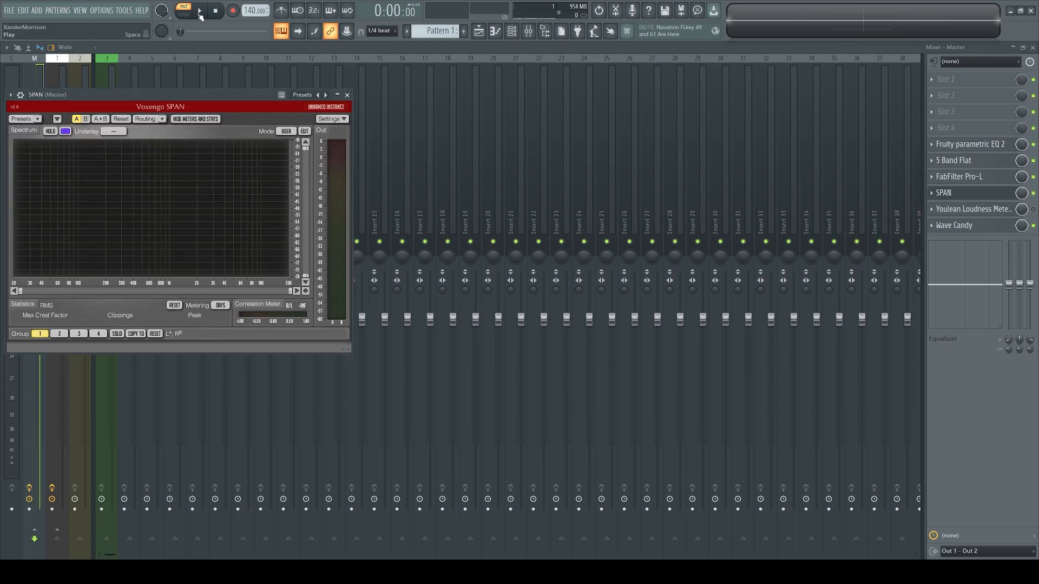
key(space)
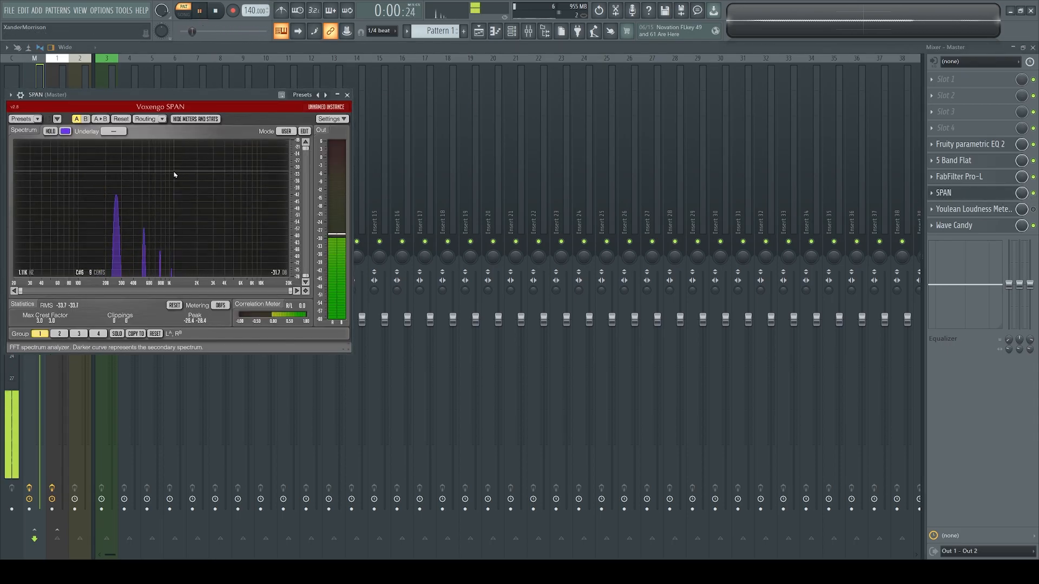
click(348, 96)
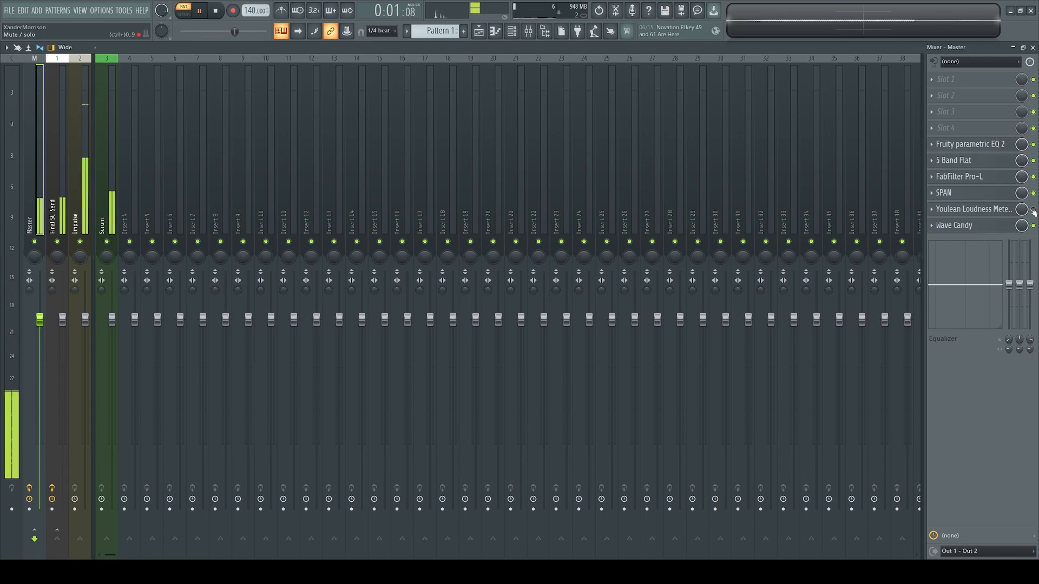
Step: Examine the loudness readings in Youlean Loudness Meter, stop playback and close it, then disable 5 Band Flat, SPAN and Youlean
click(973, 209)
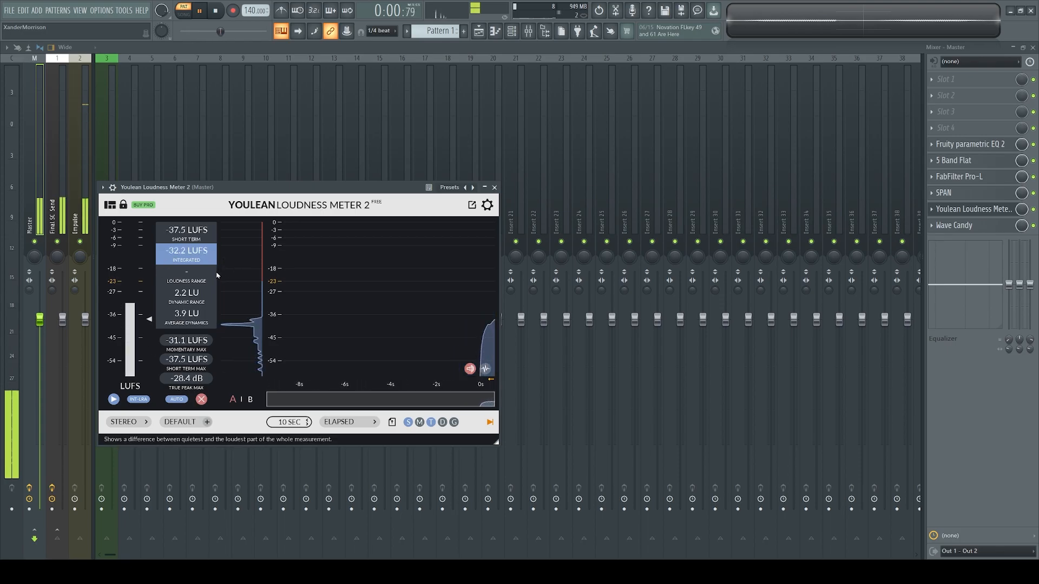
click(208, 11)
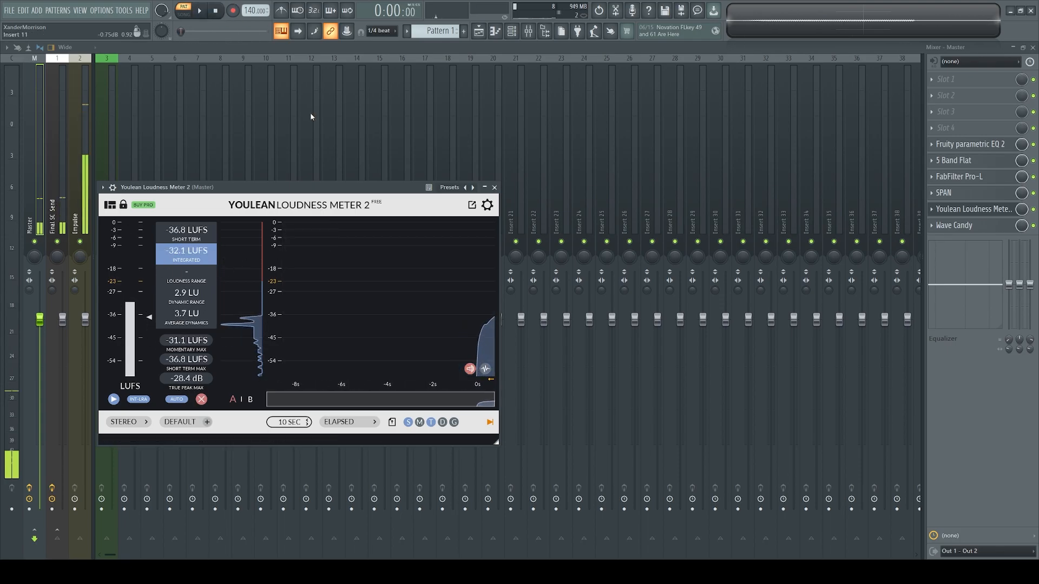
click(494, 187)
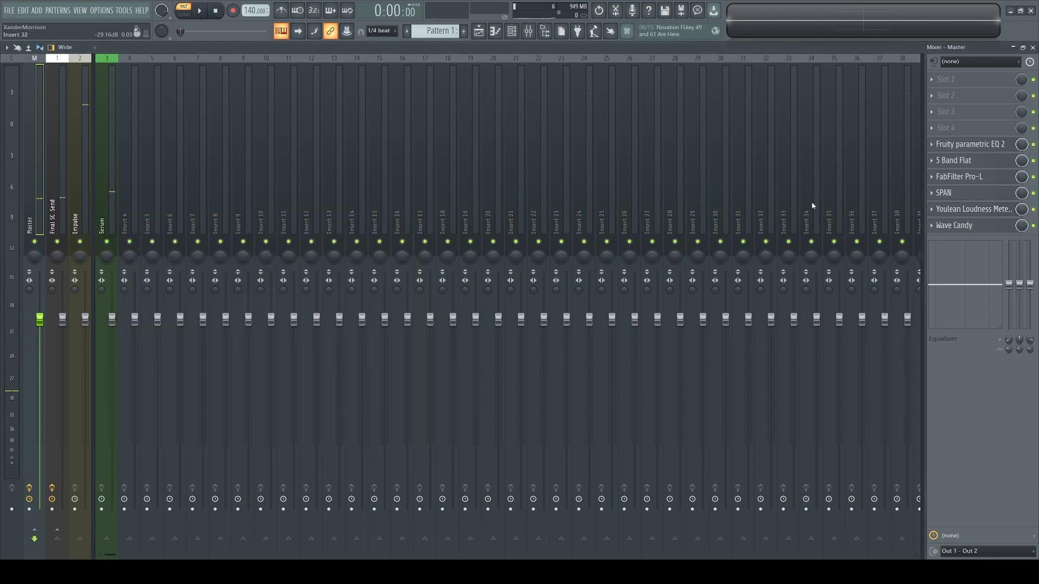
click(1033, 209)
click(1032, 193)
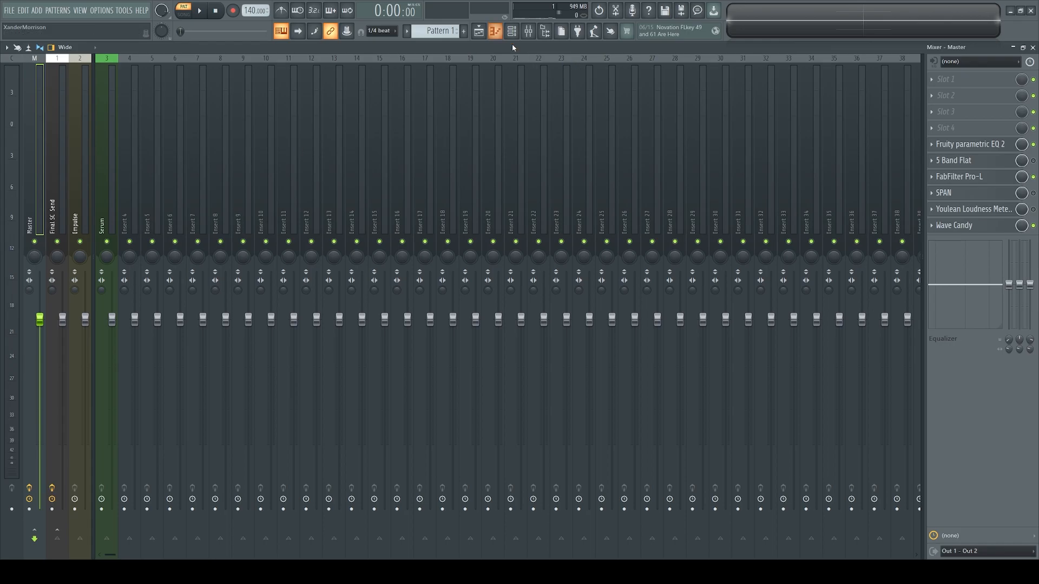
right_click(114, 174)
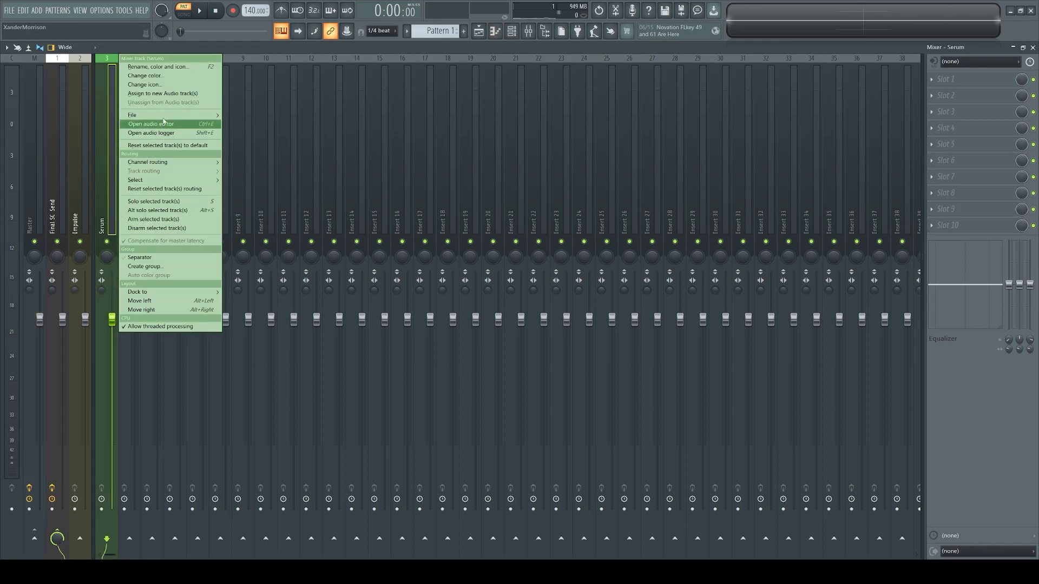
mouse_move(164, 117)
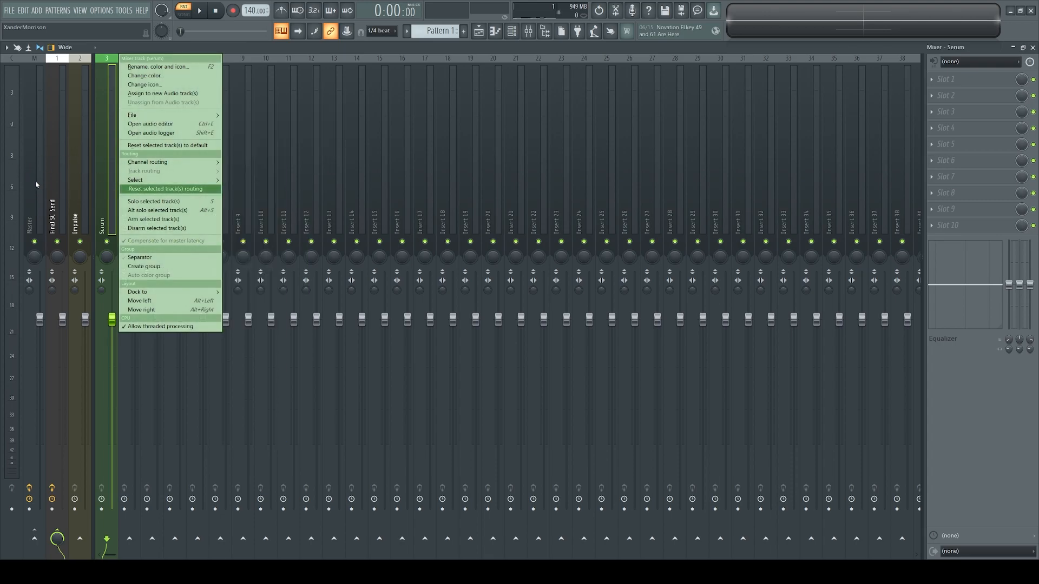
click(52, 185)
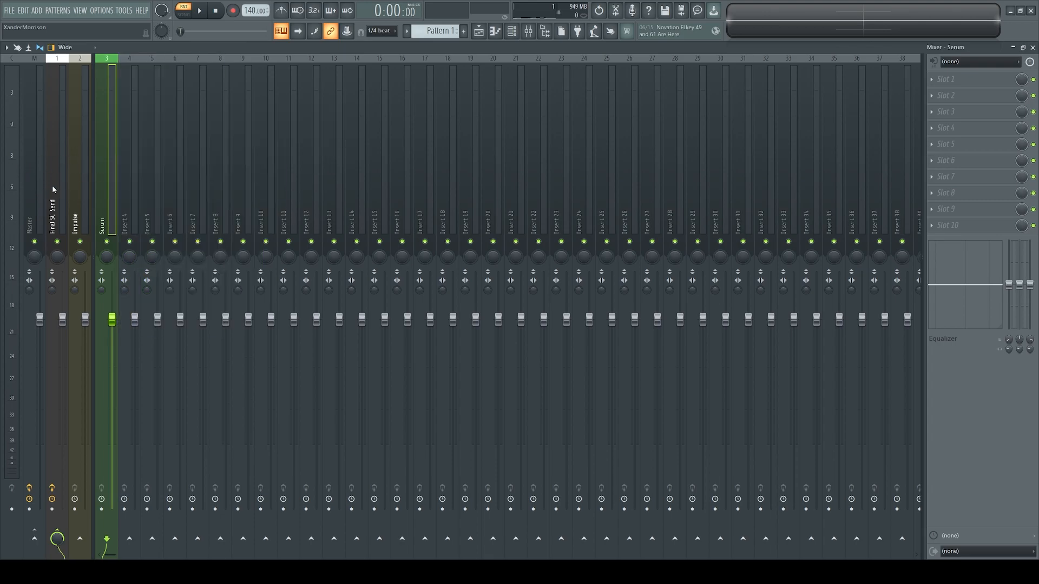
Step: Load the saved XM Kick mixer track state onto the Serum track
right_click(114, 196)
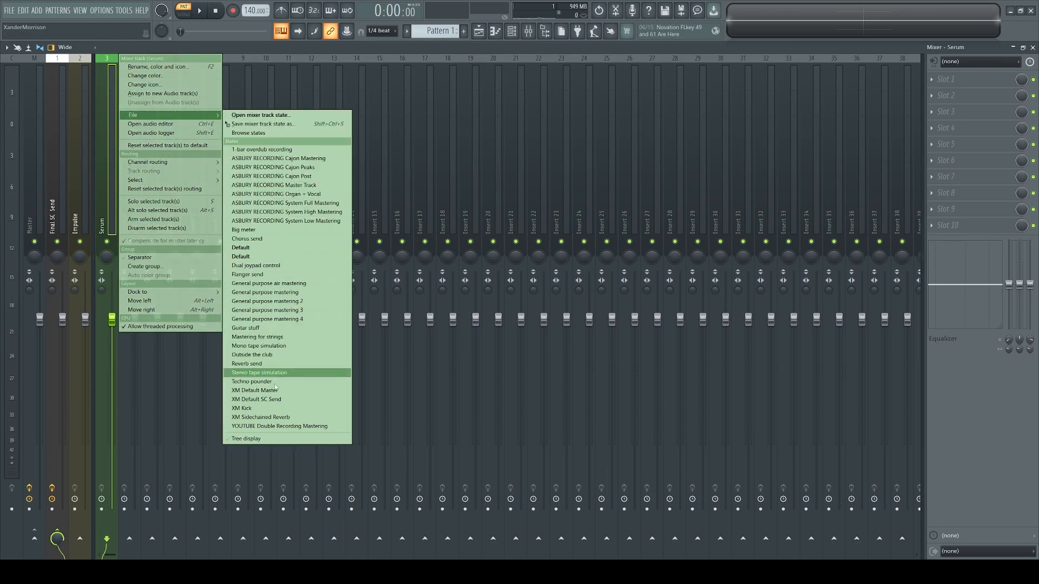
click(264, 412)
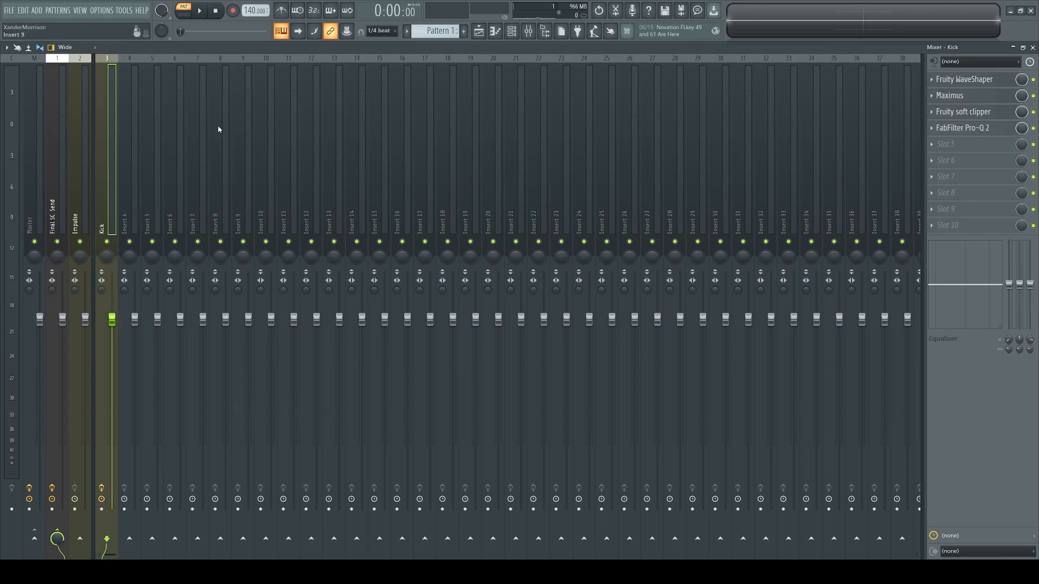
Step: Load the XM Sidechained Reverb mixer track state onto Insert 4 and look over it and the Kick track
right_click(127, 153)
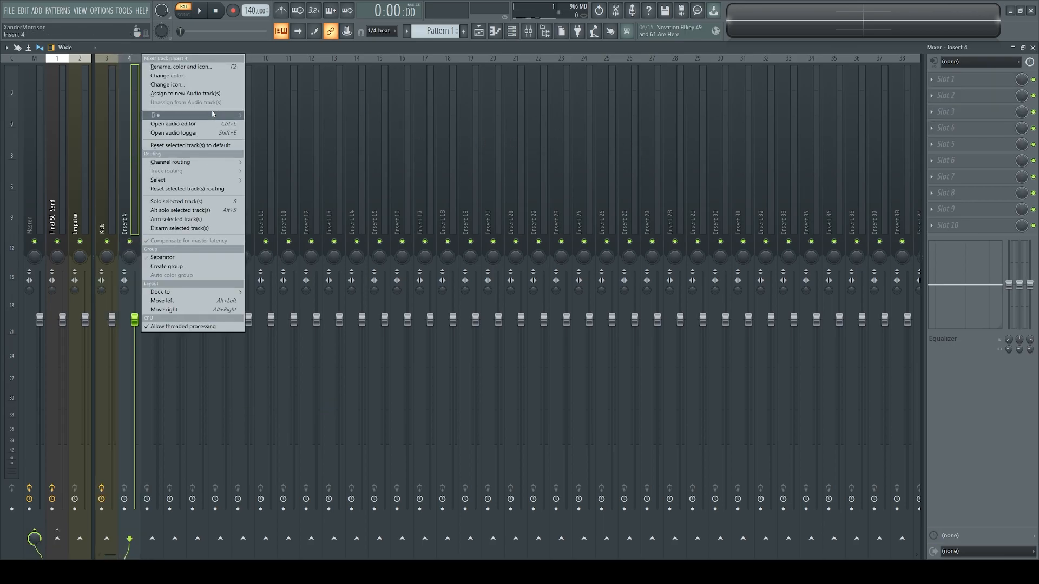
mouse_move(214, 115)
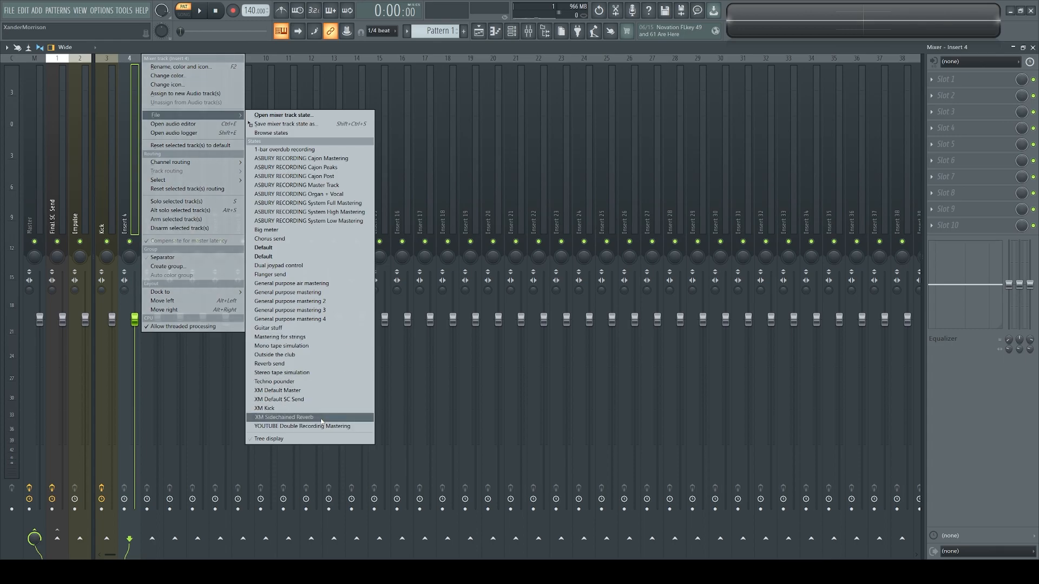
click(292, 417)
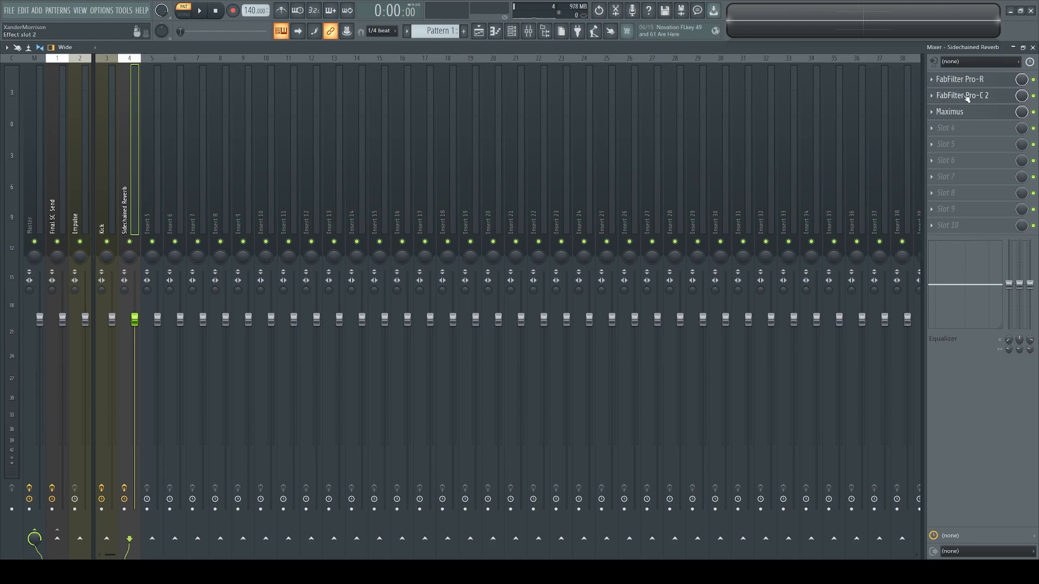
click(106, 211)
click(129, 196)
Step: Reset the Sidechained Reverb track by loading the Default mixer track state
right_click(132, 57)
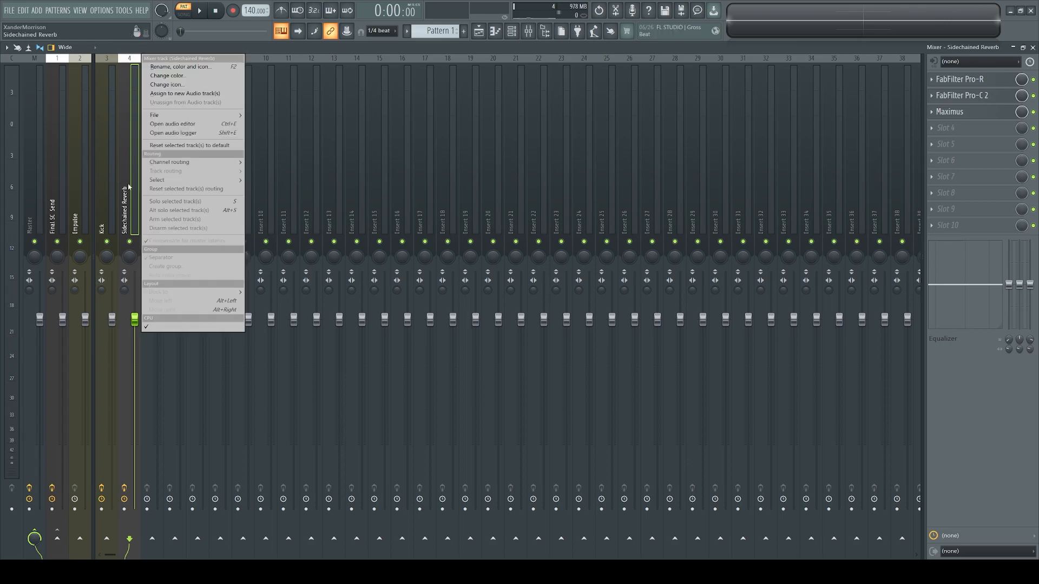
mouse_move(190, 117)
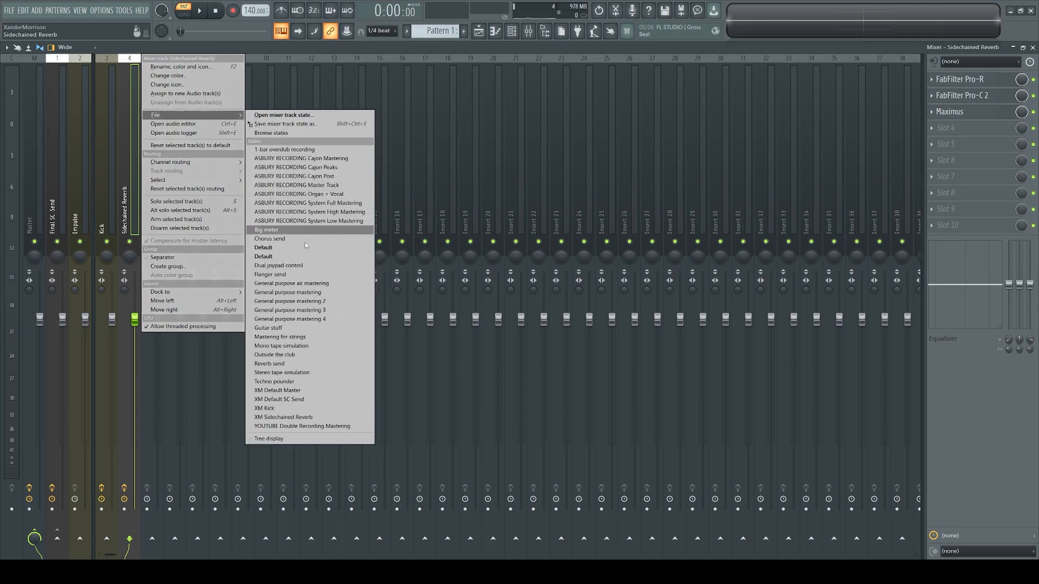
click(306, 256)
Step: Examine the Kick track's Fruity WaveShaper and Maximus effects, closing each one after viewing
click(112, 185)
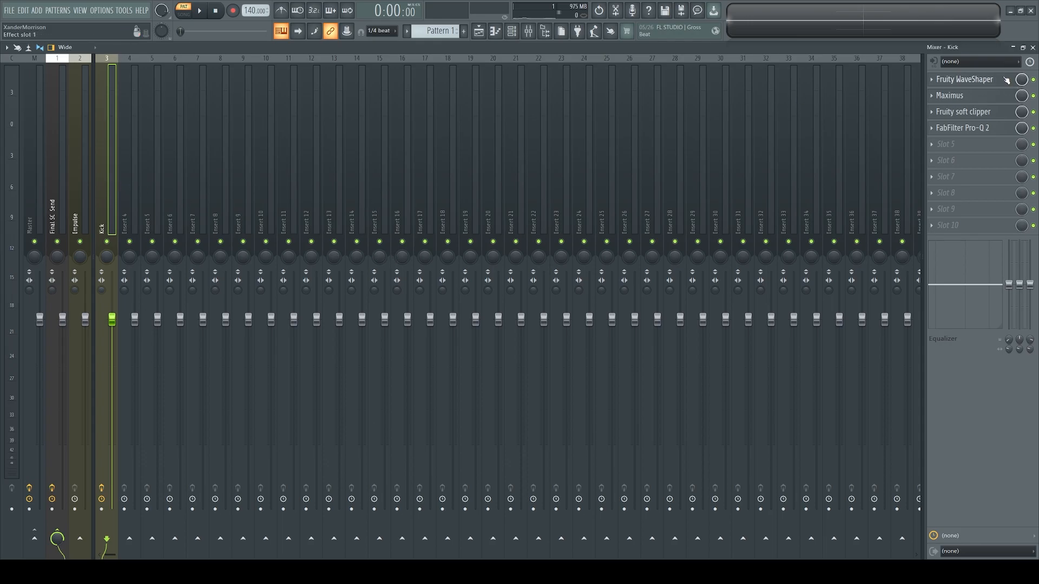
click(966, 79)
click(514, 124)
click(950, 95)
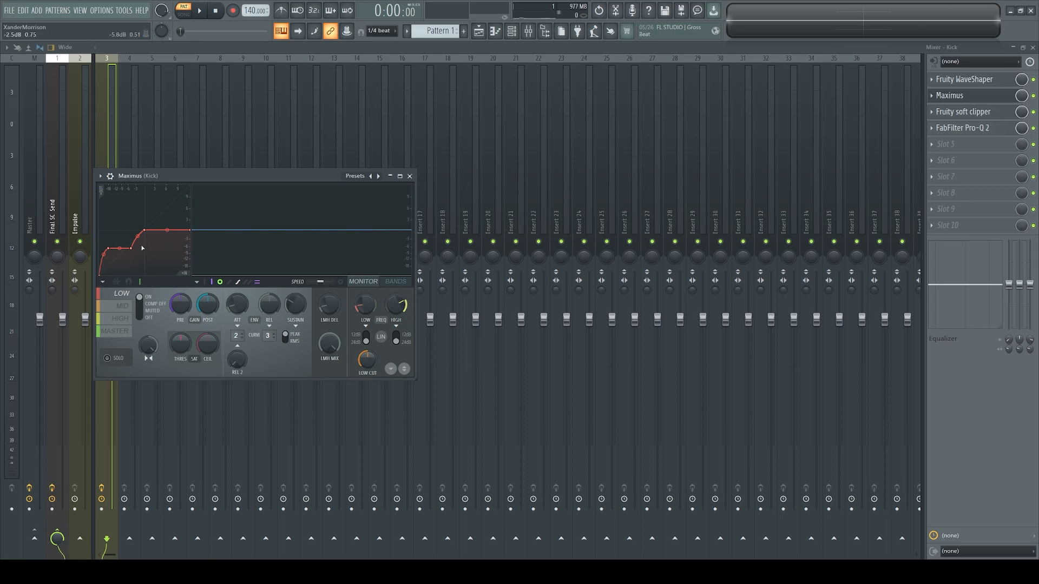
click(409, 175)
Step: Examine the Kick track's Fruity soft clipper, close it, and open FabFilter Pro-Q 2
click(960, 115)
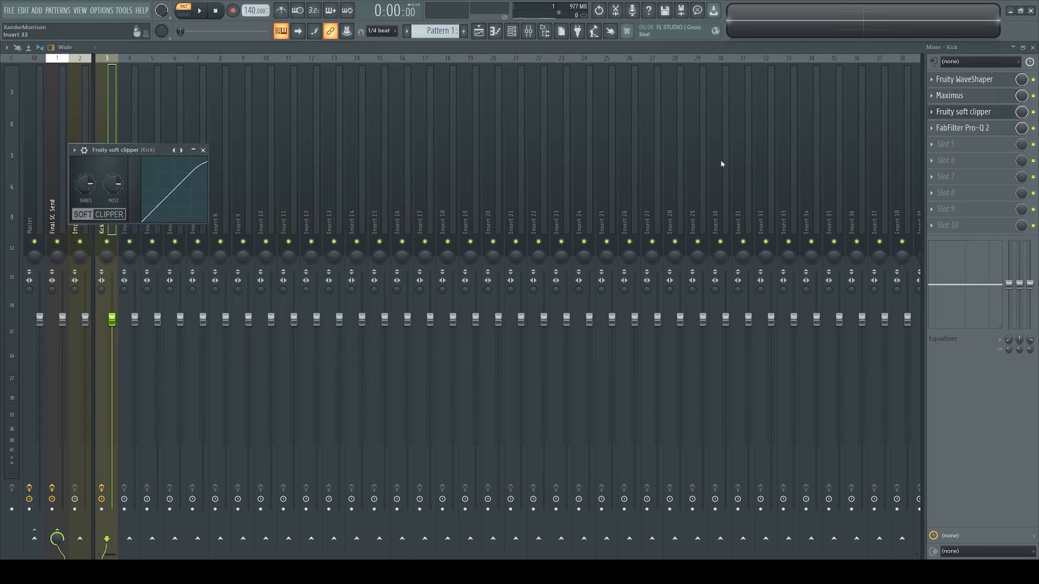
click(216, 145)
click(958, 128)
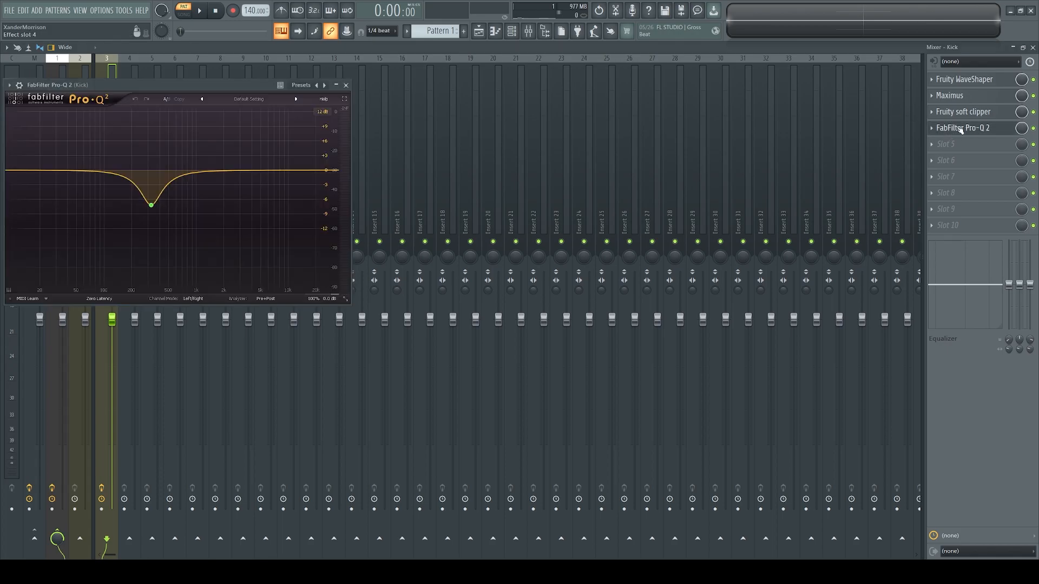
Step: Close FabFilter Pro-Q 2 and load the YOUTUBE Double Recording Mastering mixer track state onto the Kick track
click(346, 85)
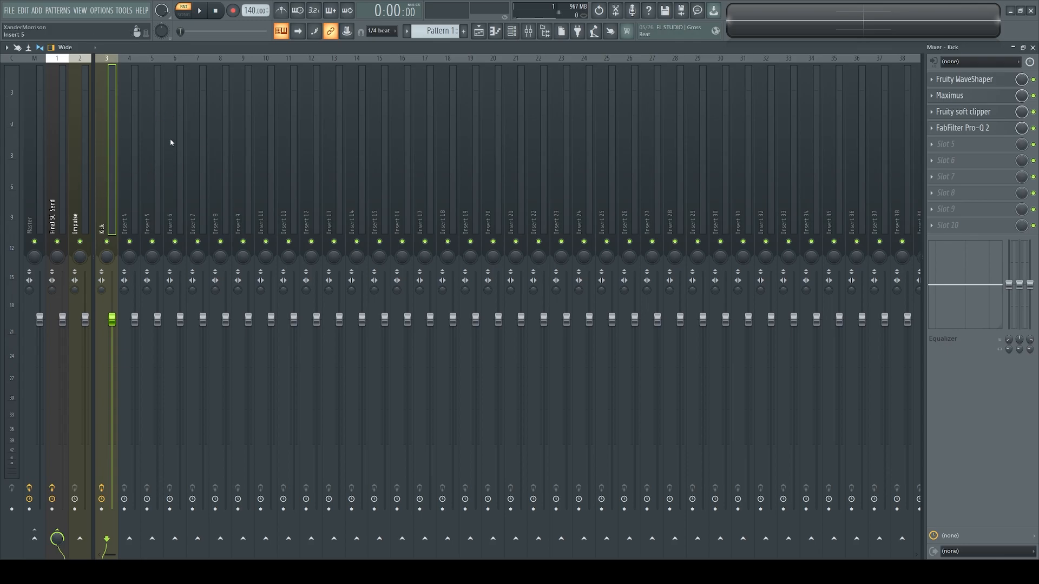
click(514, 32)
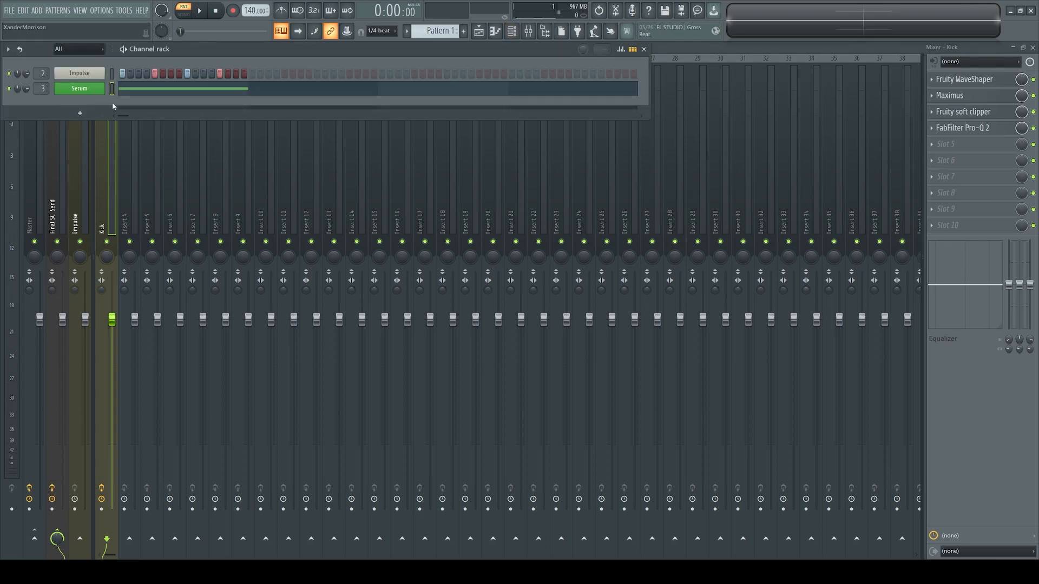
right_click(106, 178)
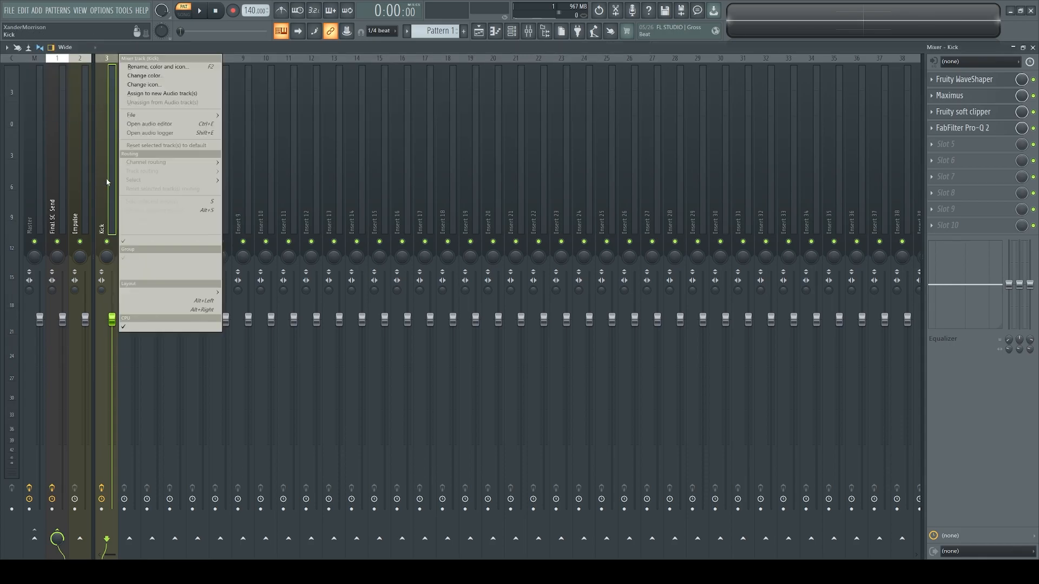
mouse_move(183, 118)
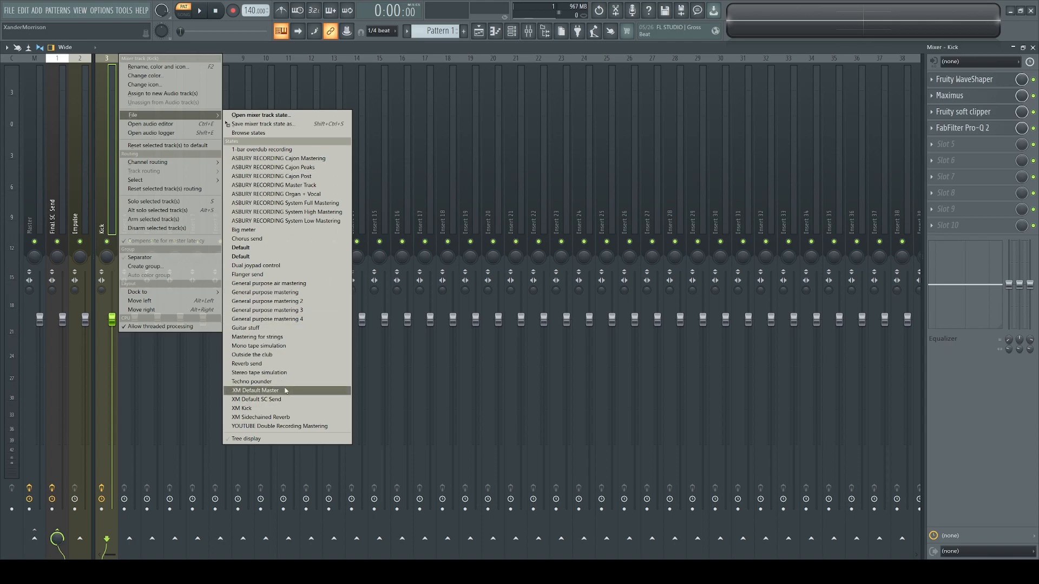
click(309, 427)
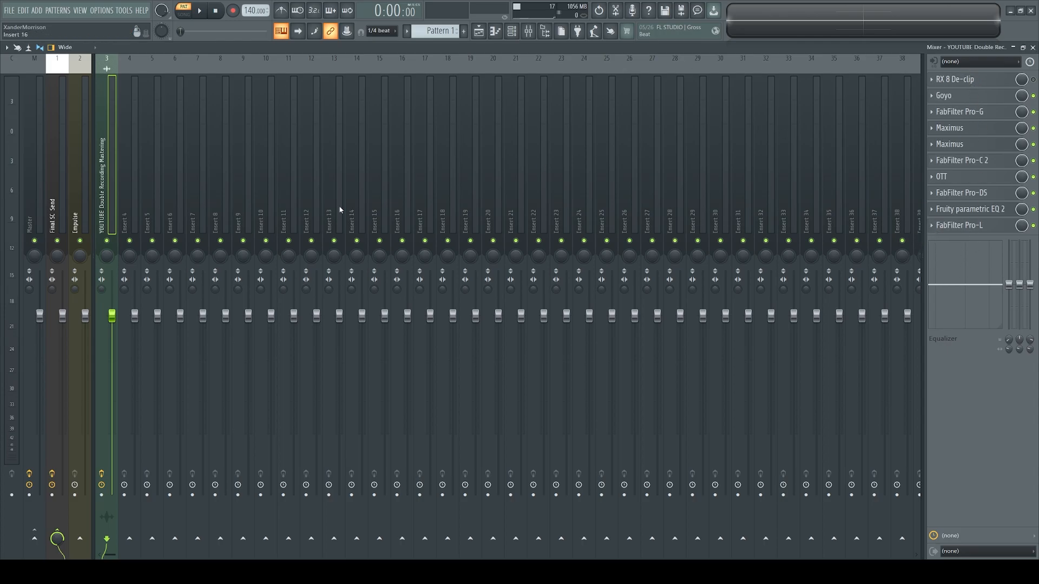
Step: Add a second Serum instrument from the Synth Wavetable category to the channel rack and move its window clear of the rack
click(125, 177)
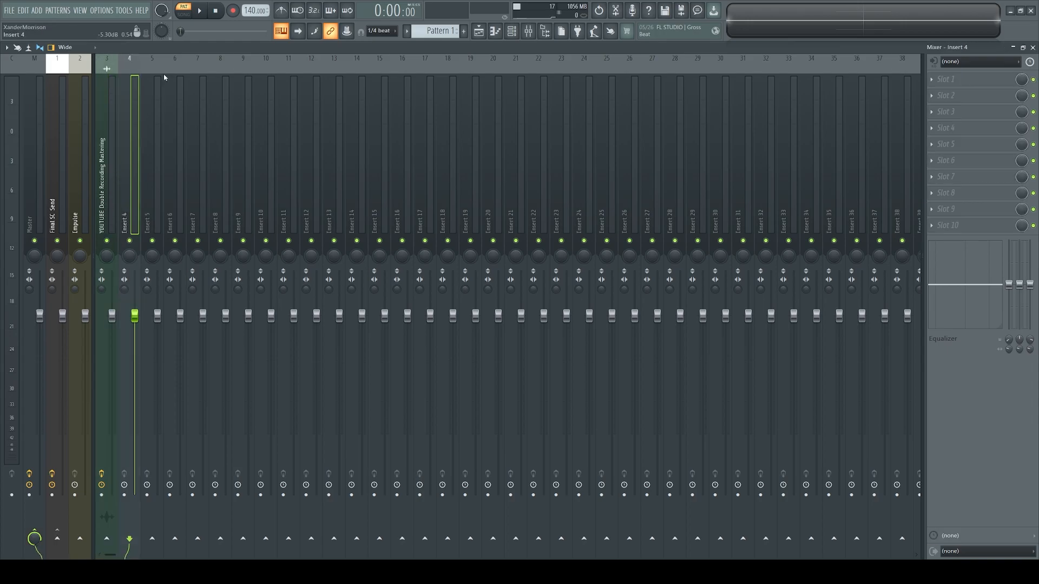
click(513, 34)
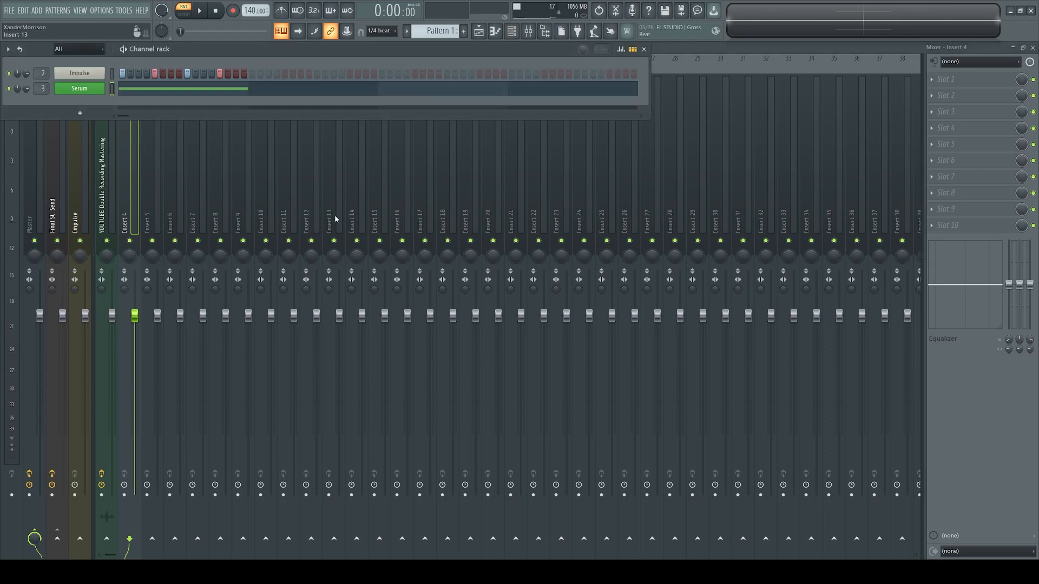
click(79, 113)
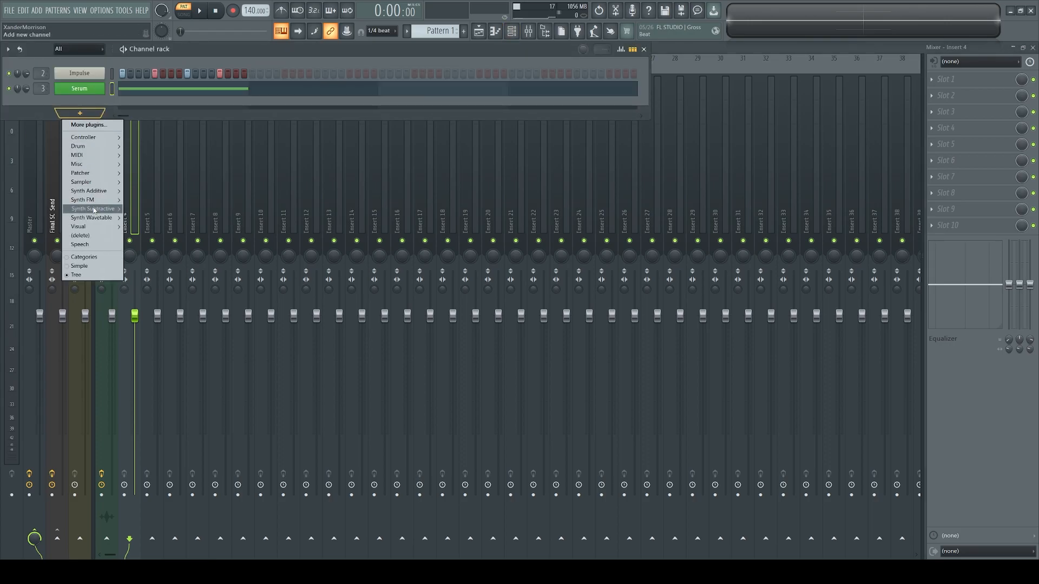
mouse_move(97, 203)
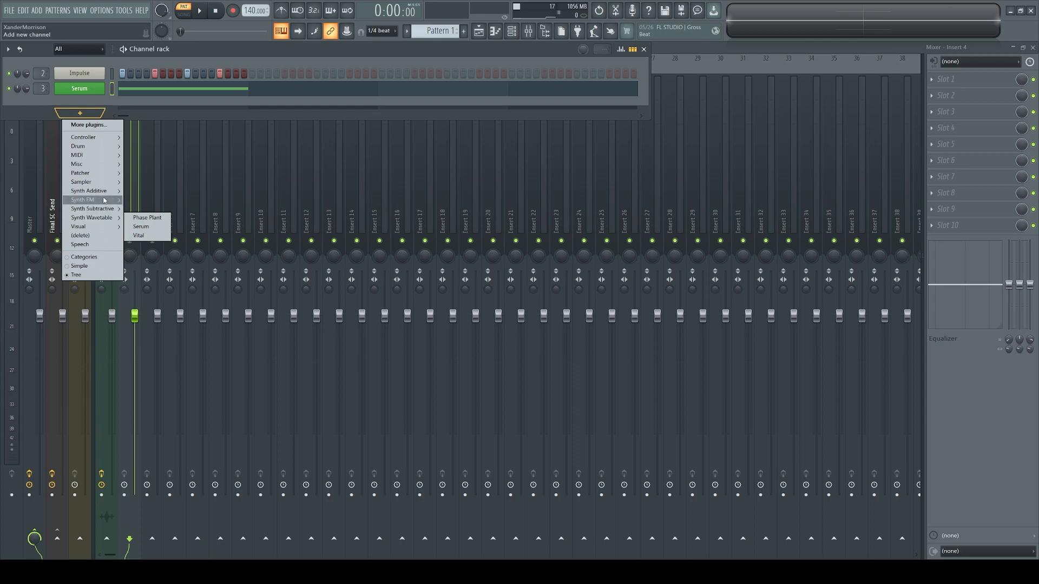
click(137, 228)
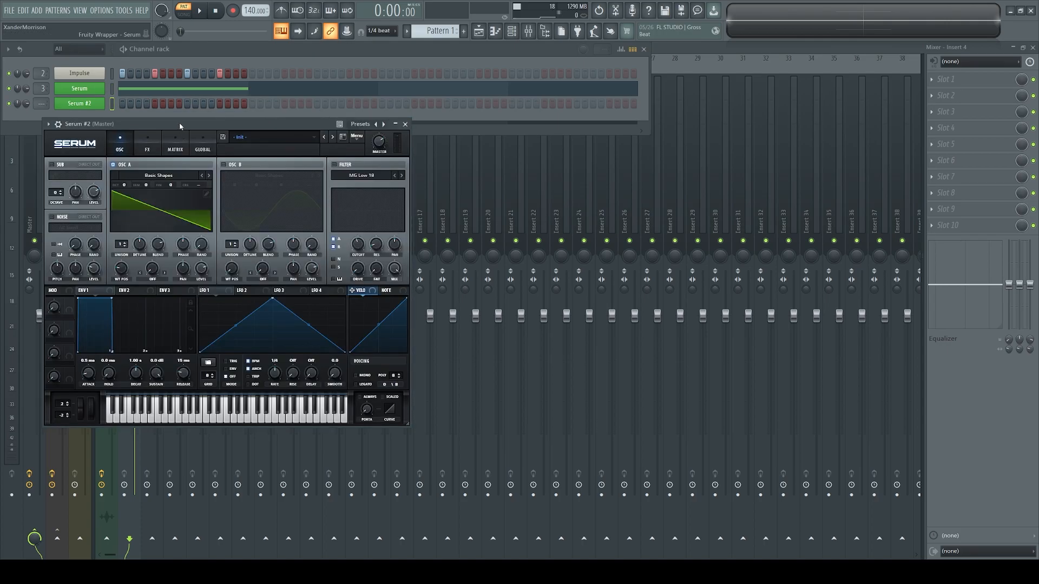
drag(179, 122, 456, 154)
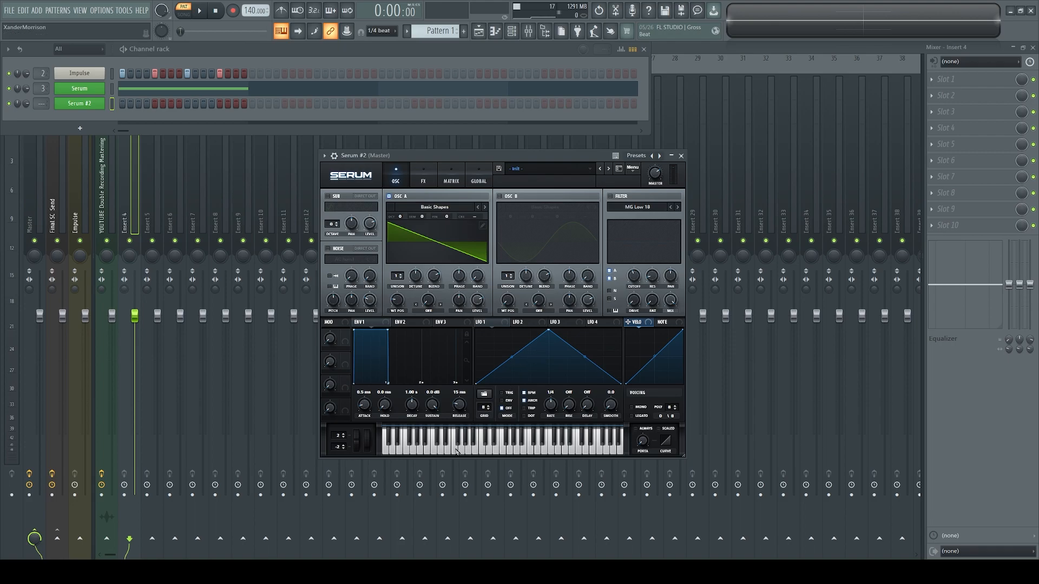
Step: Try switching on oscillator B in Serum #2 and browse the Analog wavetables for oscillator A
click(498, 197)
click(435, 207)
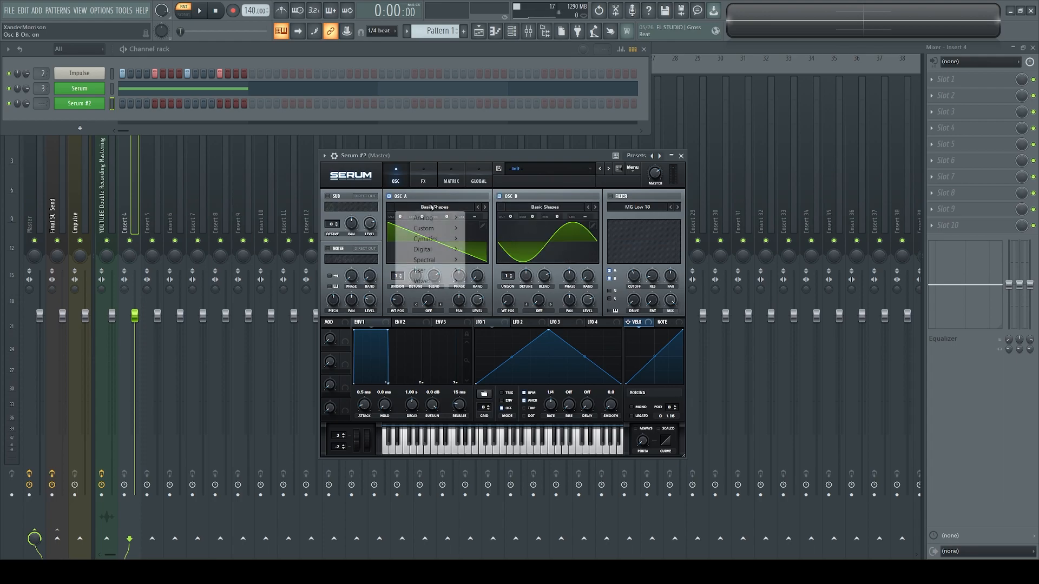
mouse_move(427, 218)
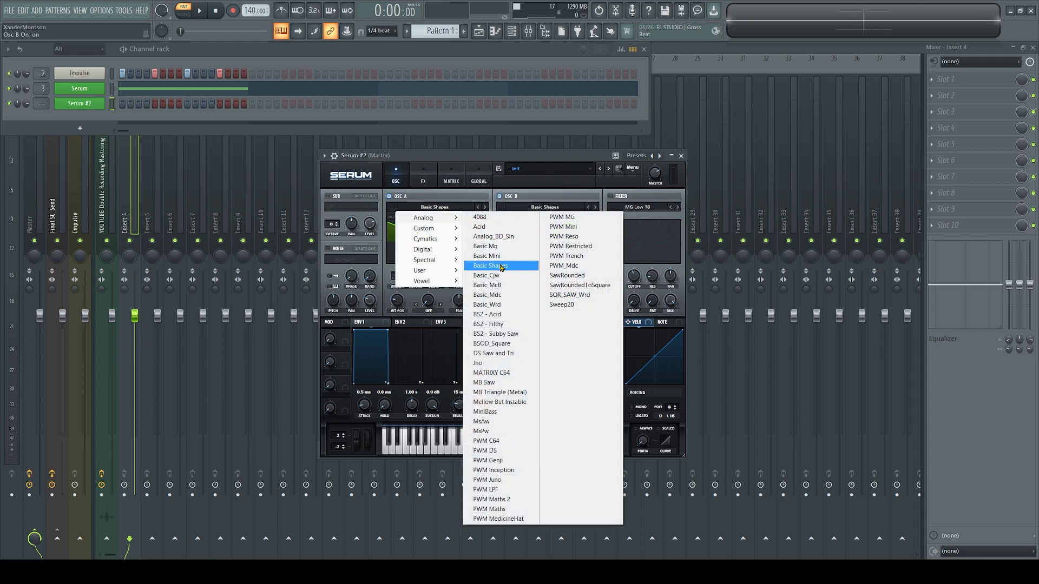
click(495, 163)
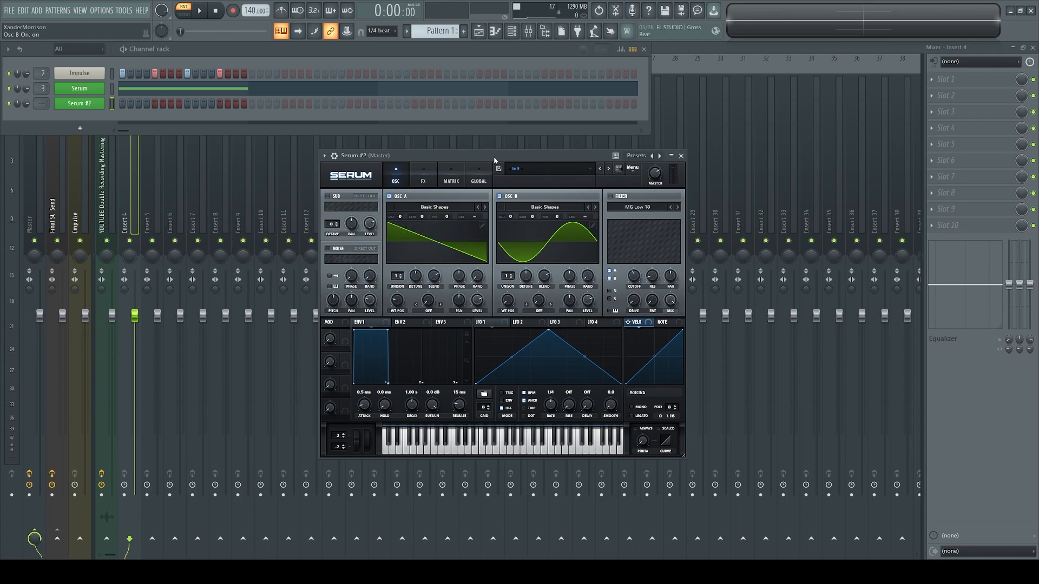
click(499, 197)
Step: Enable the filter in Serum #2 and try assigning LFO 1 to its cutoff
click(610, 197)
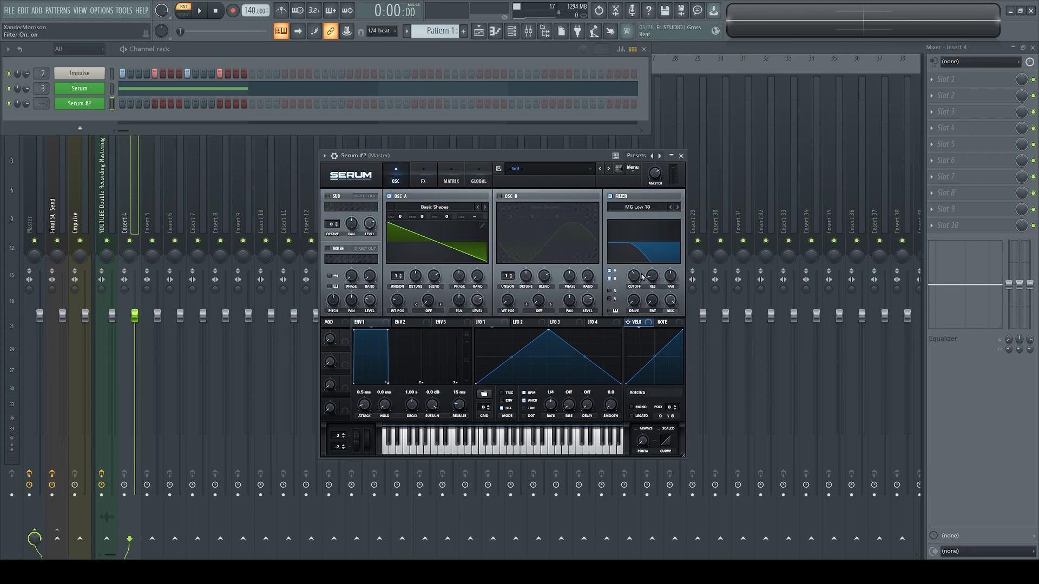
drag(495, 326, 629, 281)
right_click(629, 265)
click(709, 296)
Step: Enable Serum #2's Distortion effect in X-Shaper mode, view the Shaper A curve editor, and return to the oscillator page
click(422, 181)
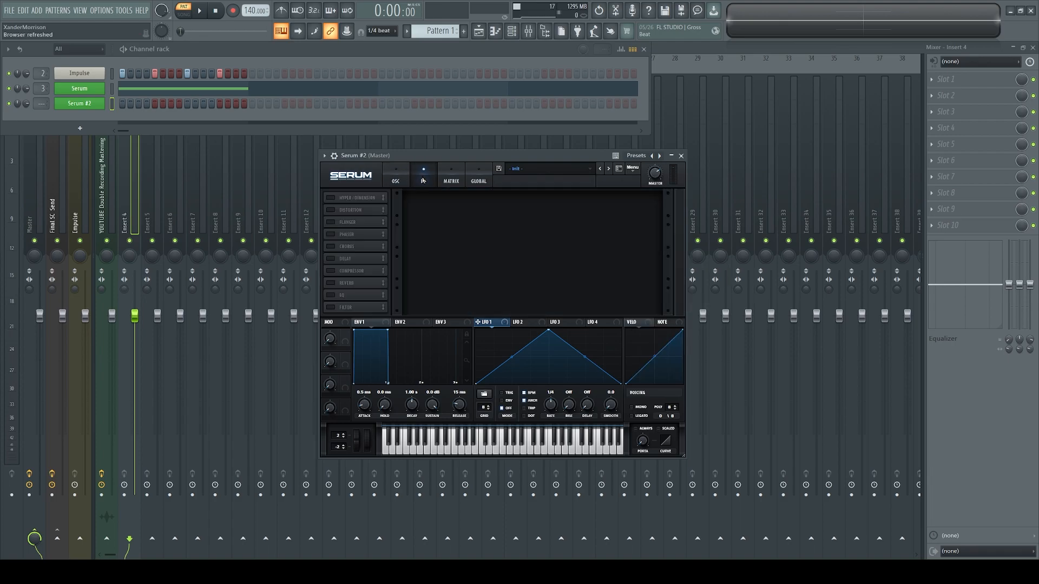
click(329, 210)
click(453, 208)
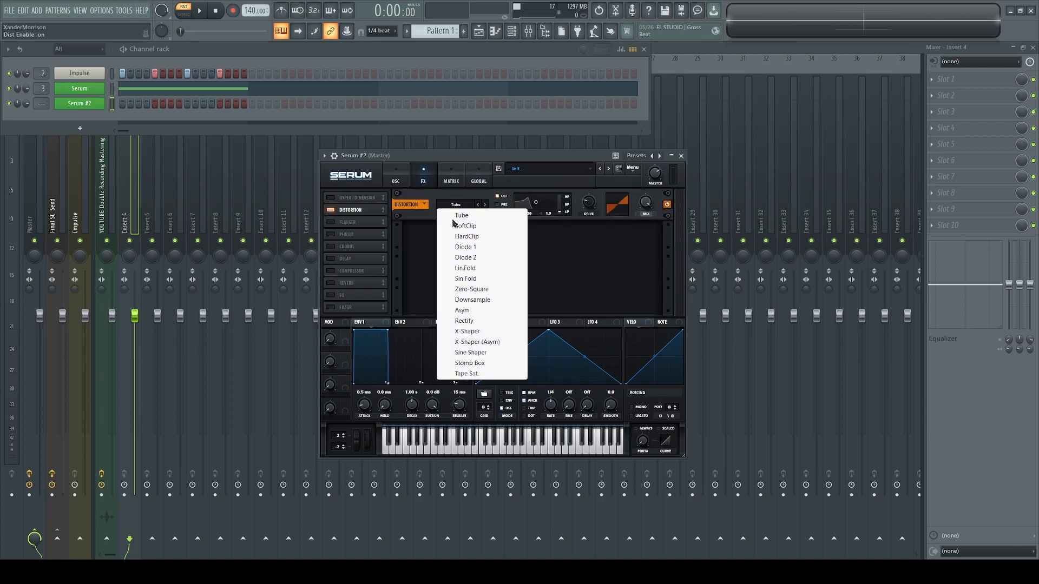
click(460, 328)
click(450, 216)
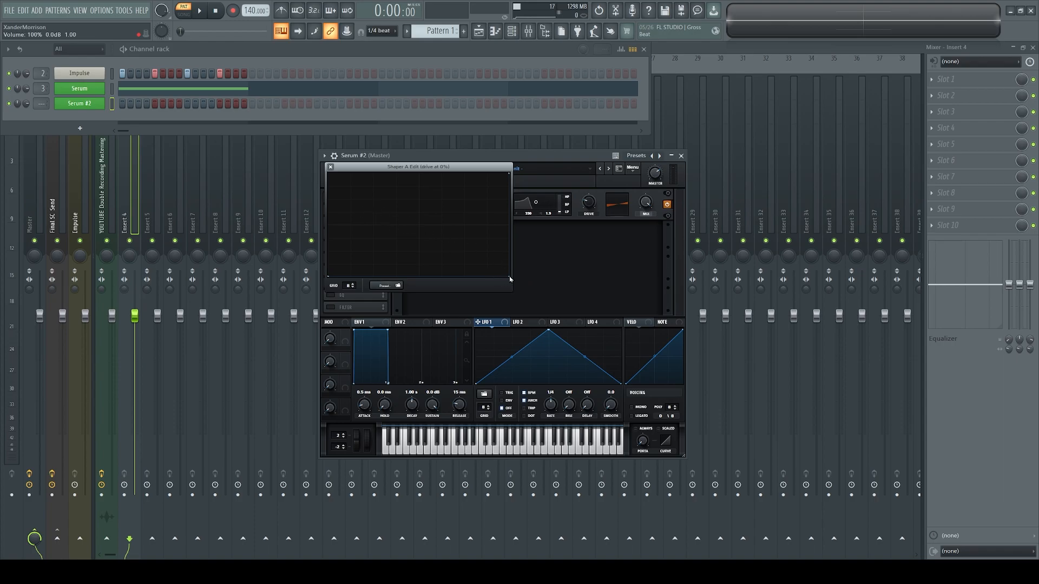
click(330, 168)
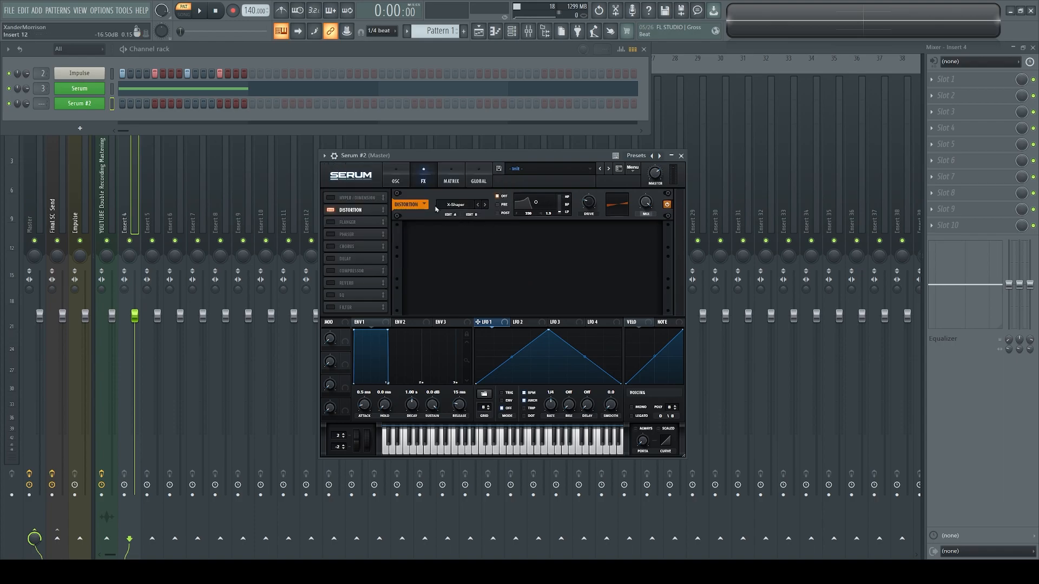
click(401, 179)
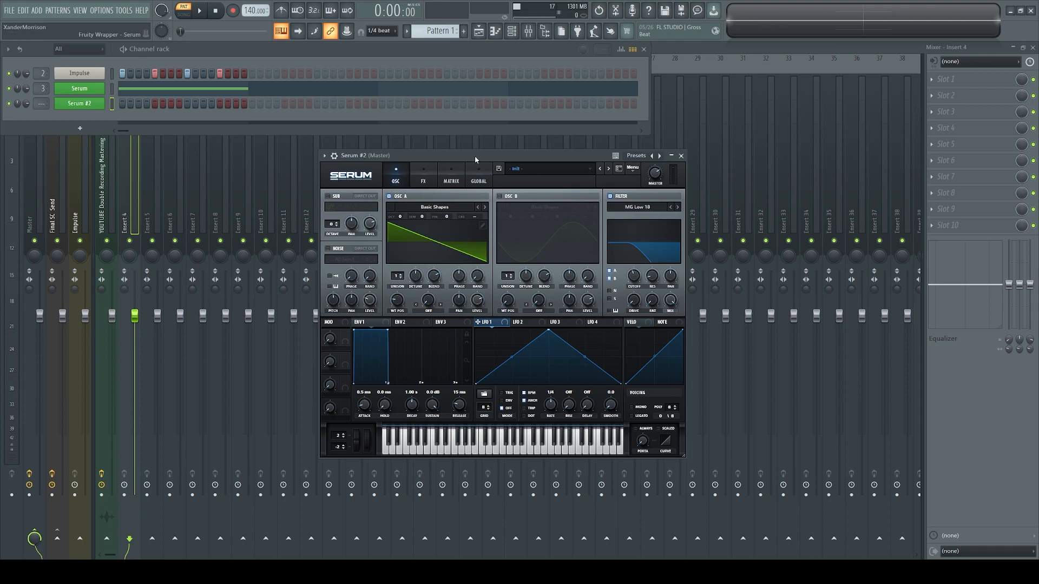
Step: View the color selector for the Serum #2 channel and close it without choosing a color
click(99, 108)
click(93, 106)
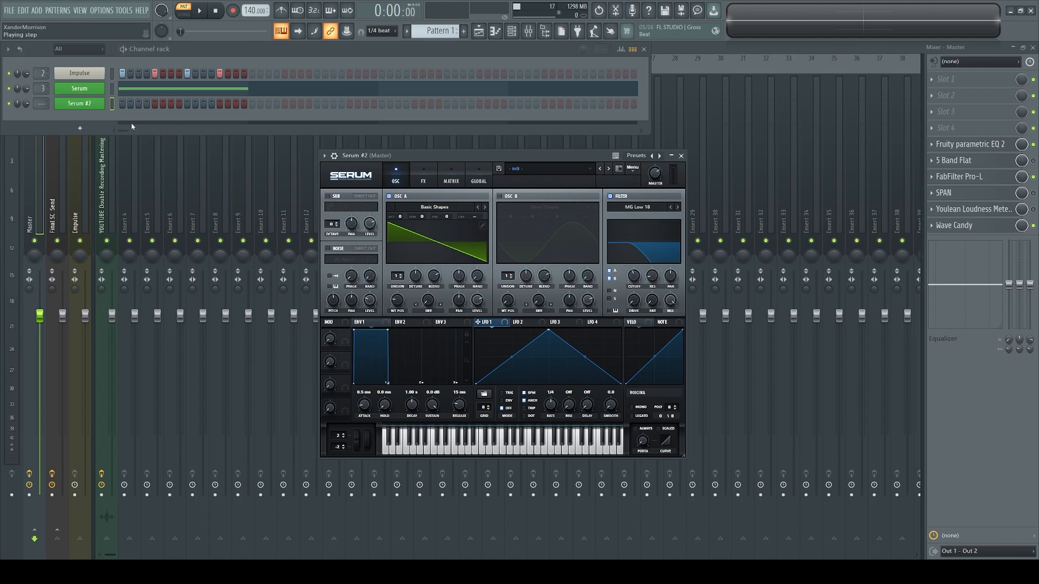
right_click(79, 104)
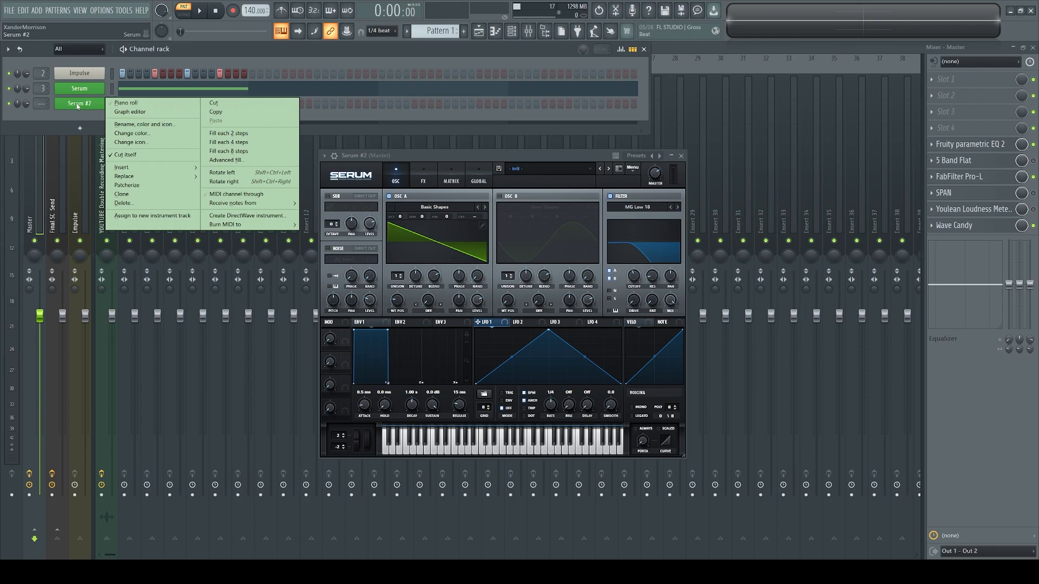
click(154, 133)
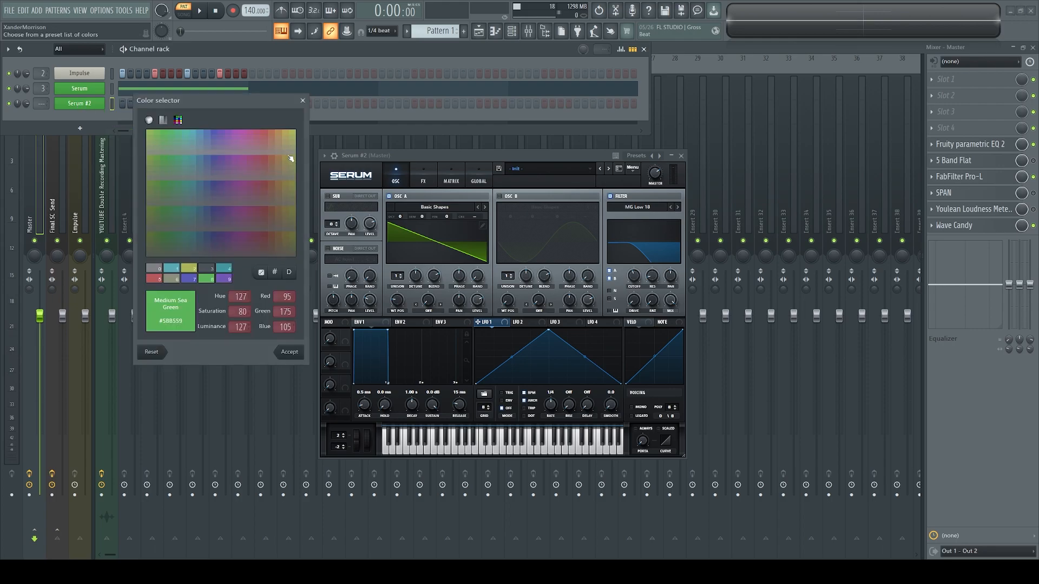
click(303, 102)
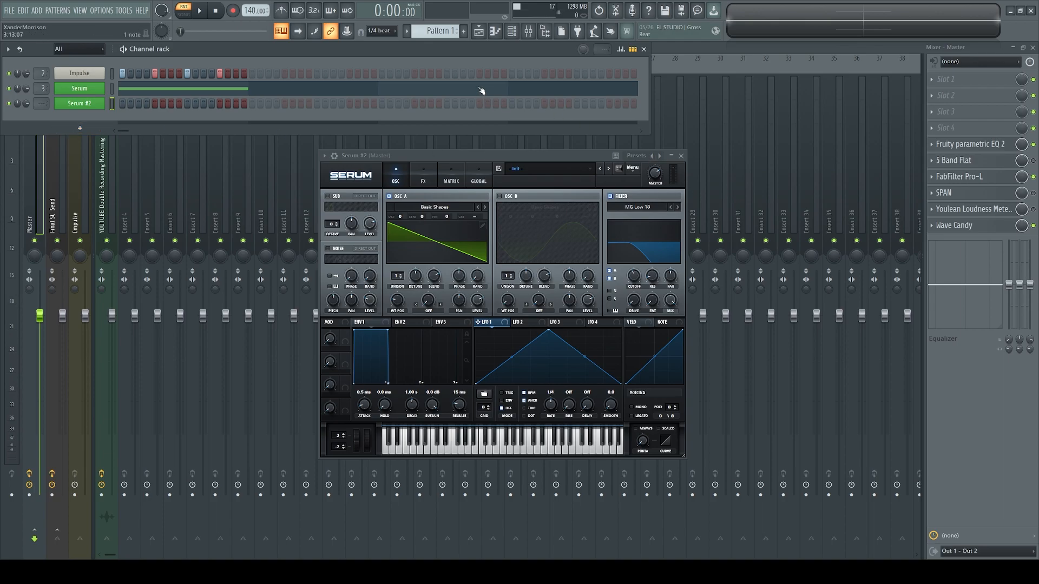
Step: Show the browser's plugin database and expand the Synth Wavetable generators
click(544, 32)
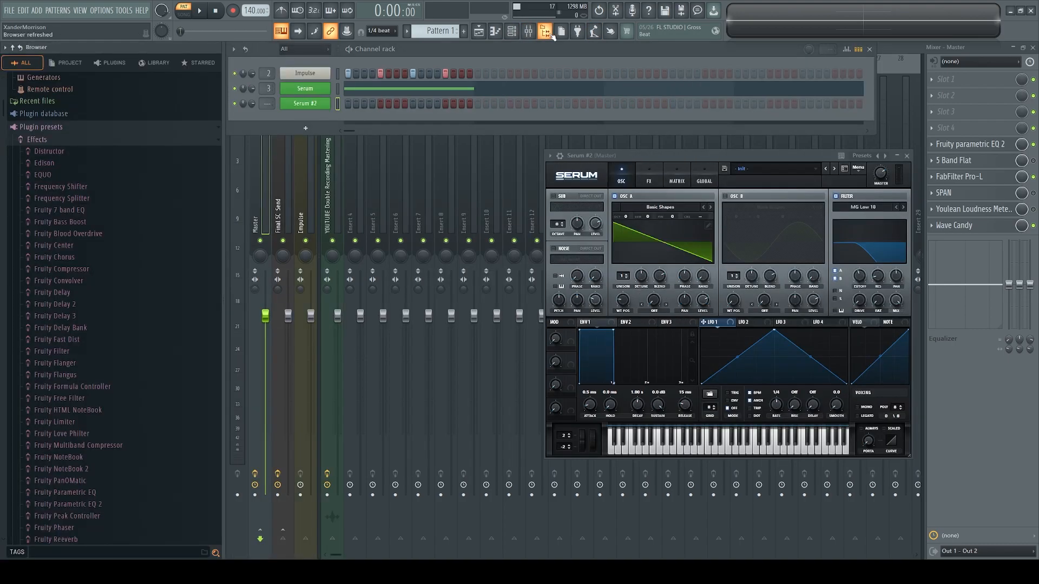
click(110, 63)
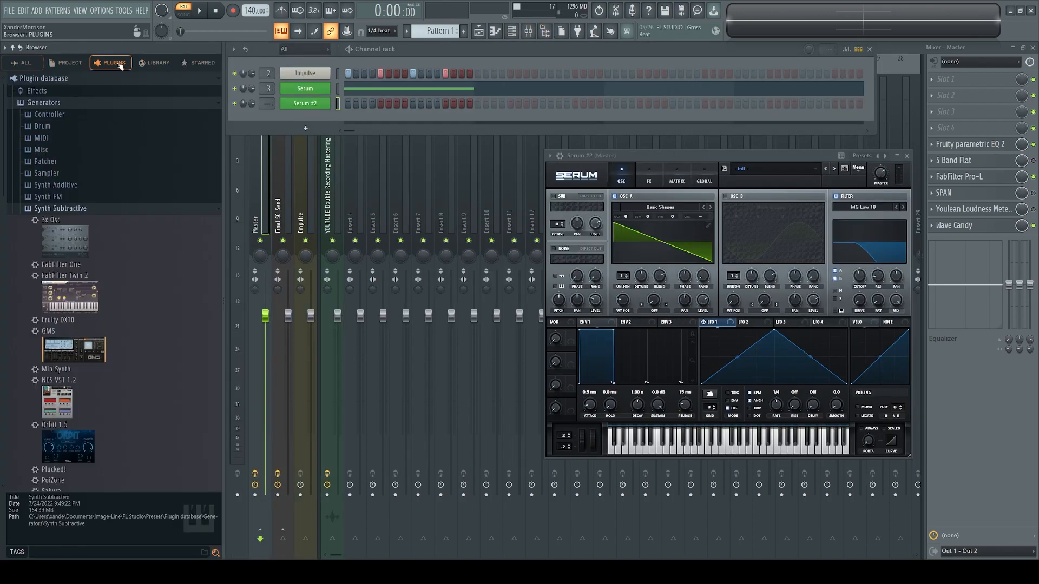
click(77, 210)
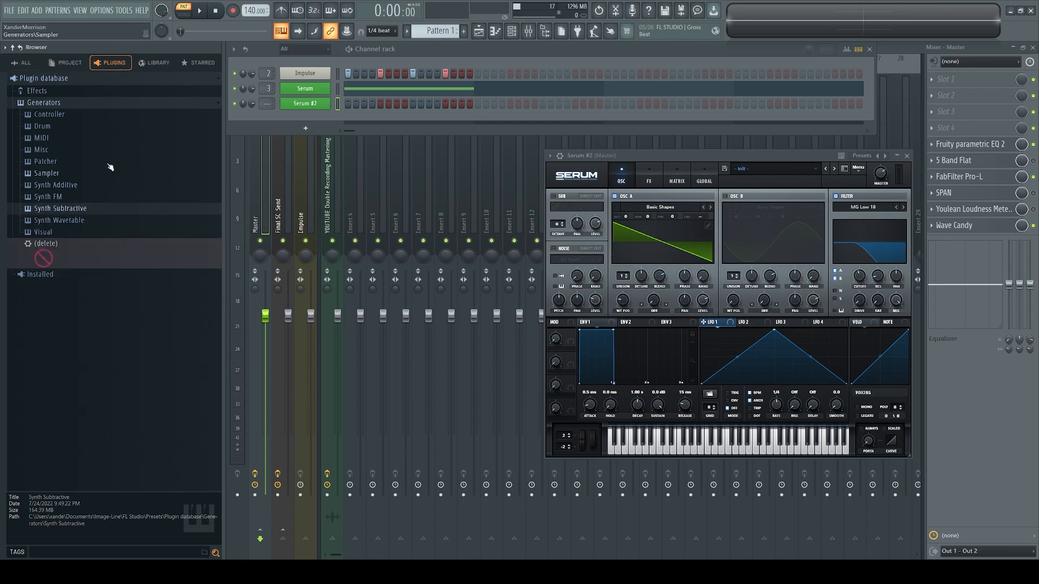
click(76, 221)
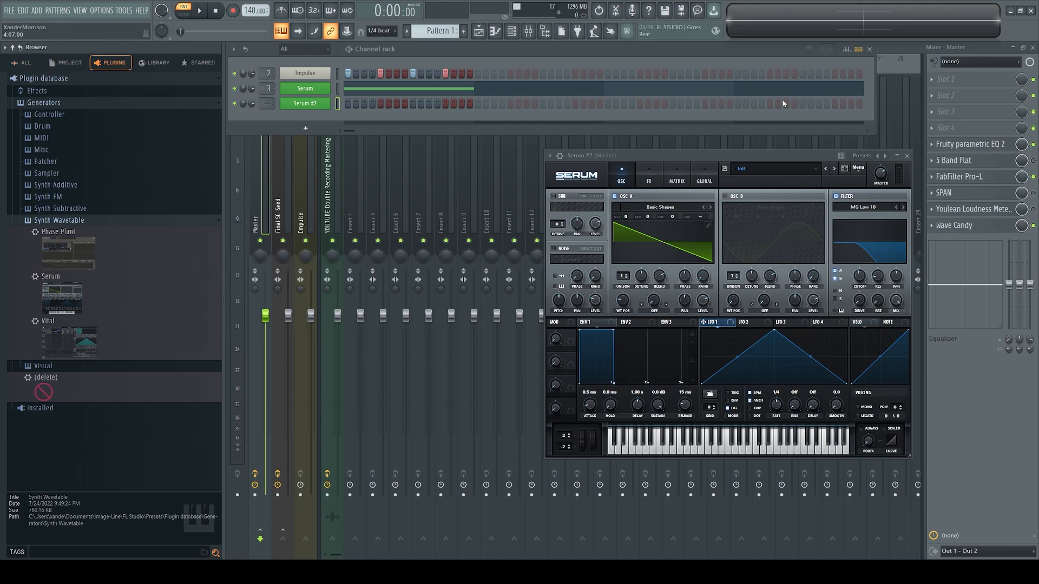
Step: Look over Serum #2's plugin options, including the one for adding it to the plugin database, and close the plugin window
drag(674, 153, 513, 132)
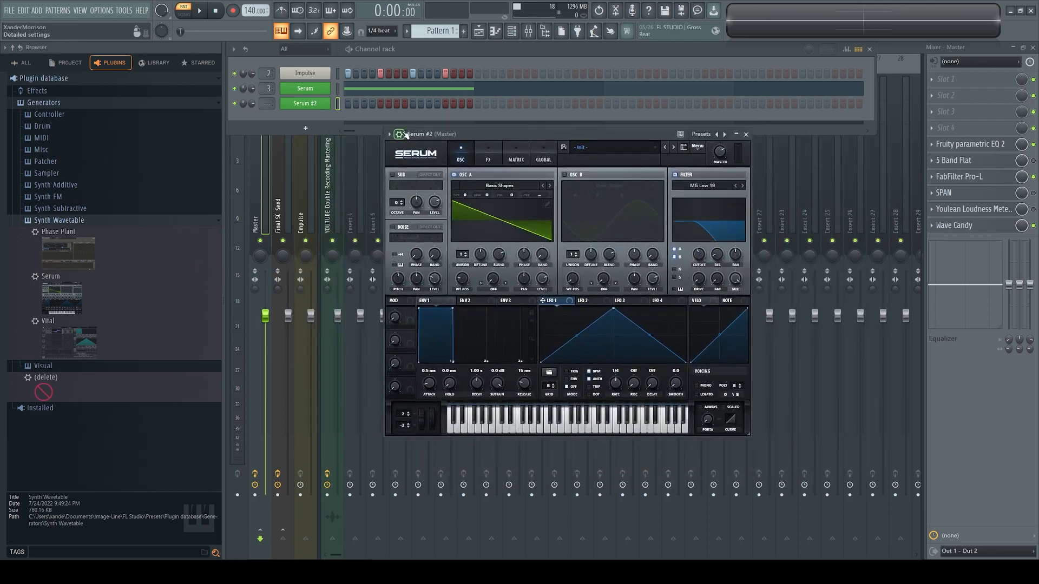
click(387, 133)
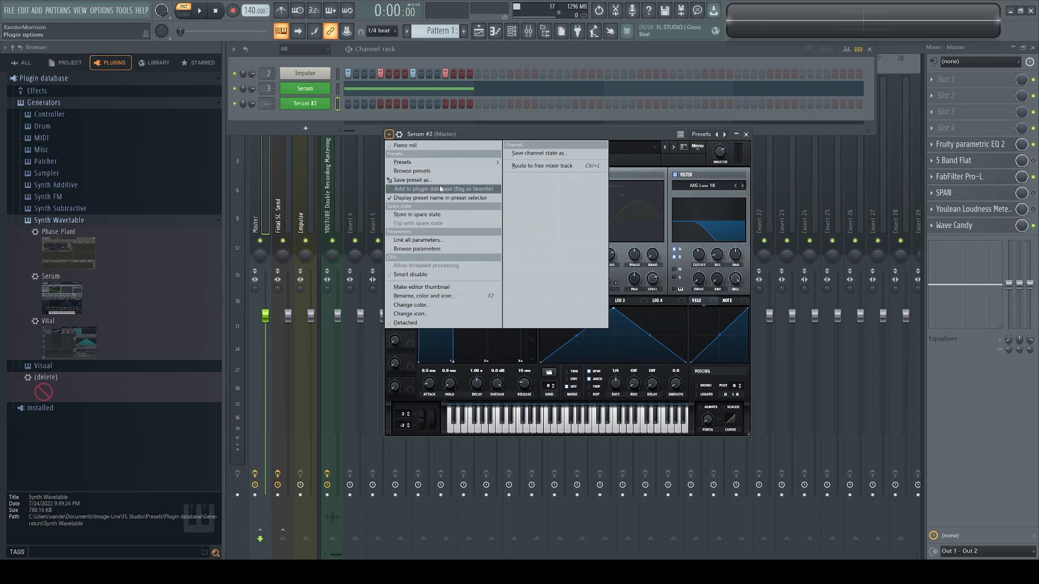
click(616, 138)
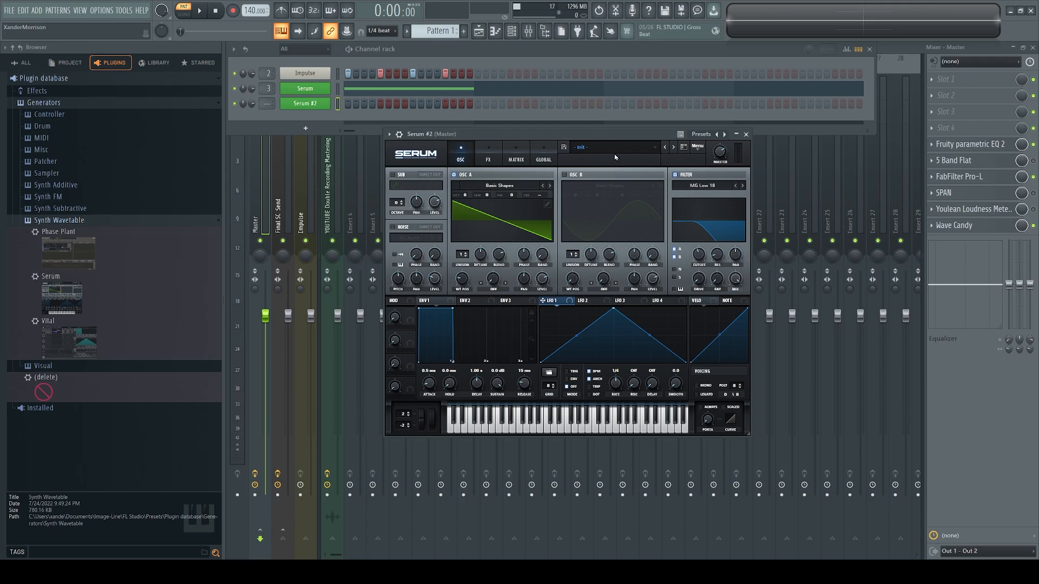
click(745, 134)
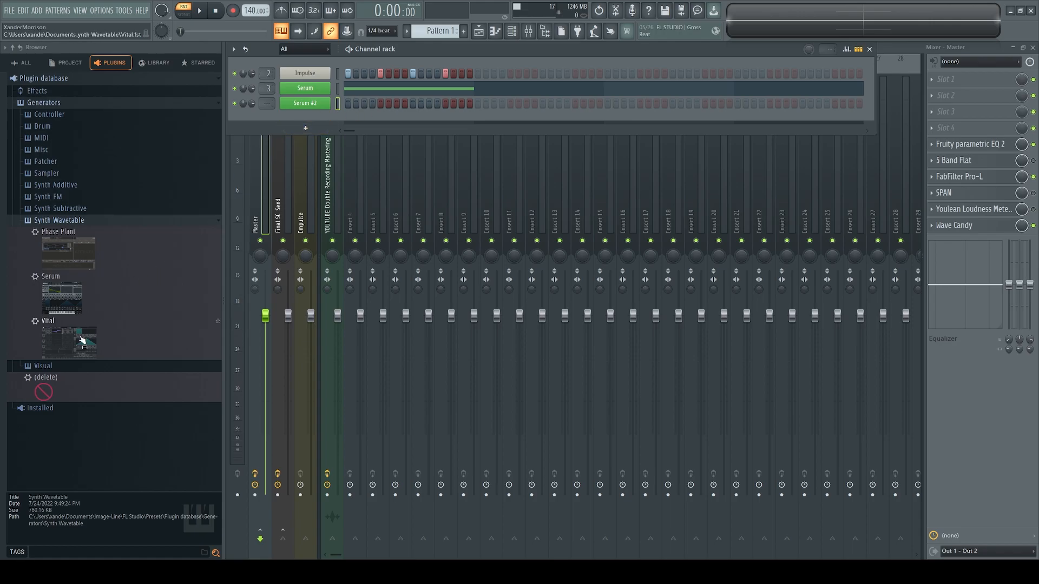
Step: Add Vital and Phase Plant from the plugin database to the channel rack, closing Vital's window in between
drag(81, 340, 310, 118)
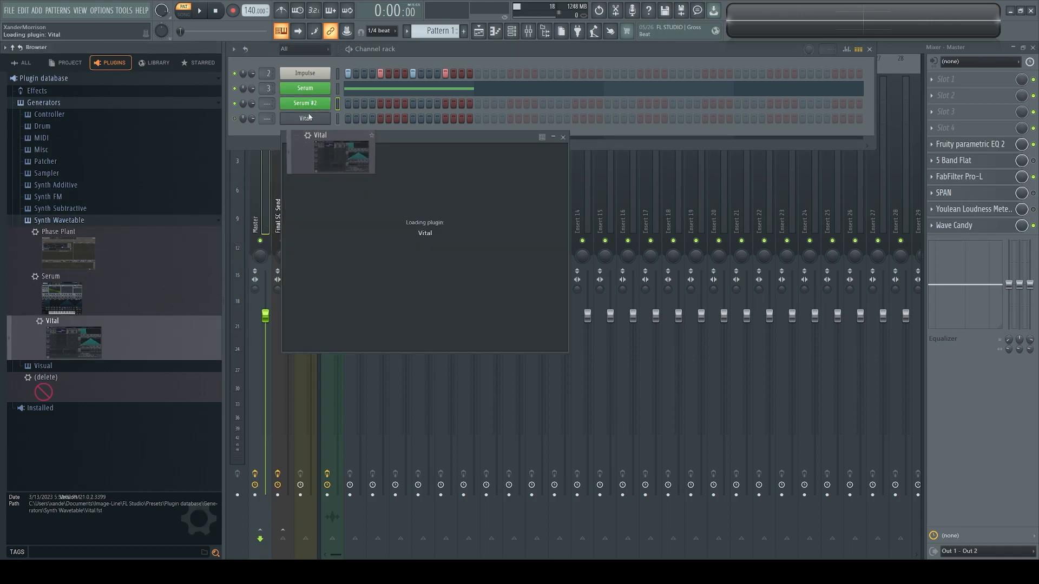
drag(372, 135, 430, 157)
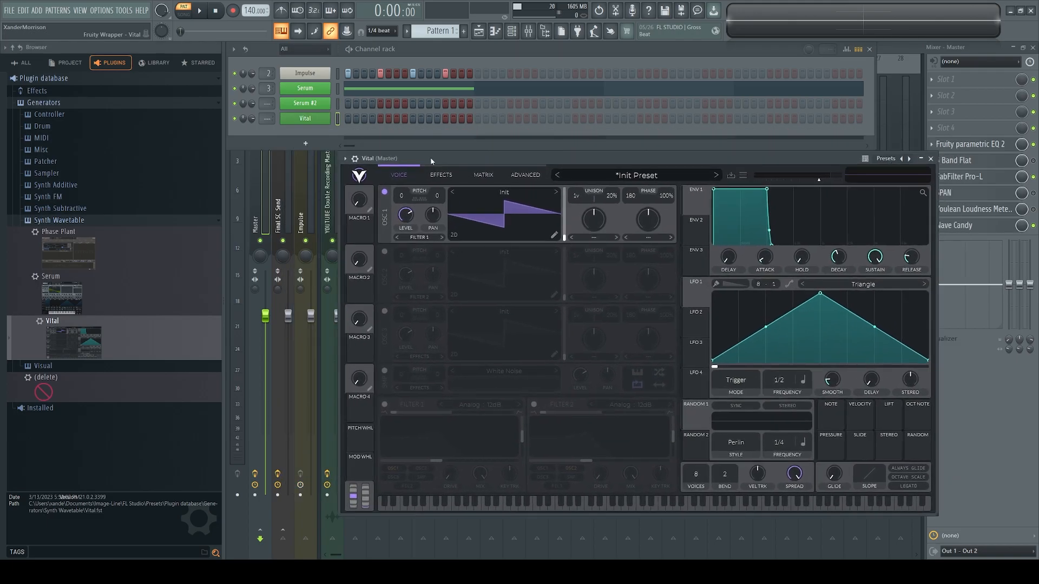
click(930, 159)
drag(82, 246, 303, 132)
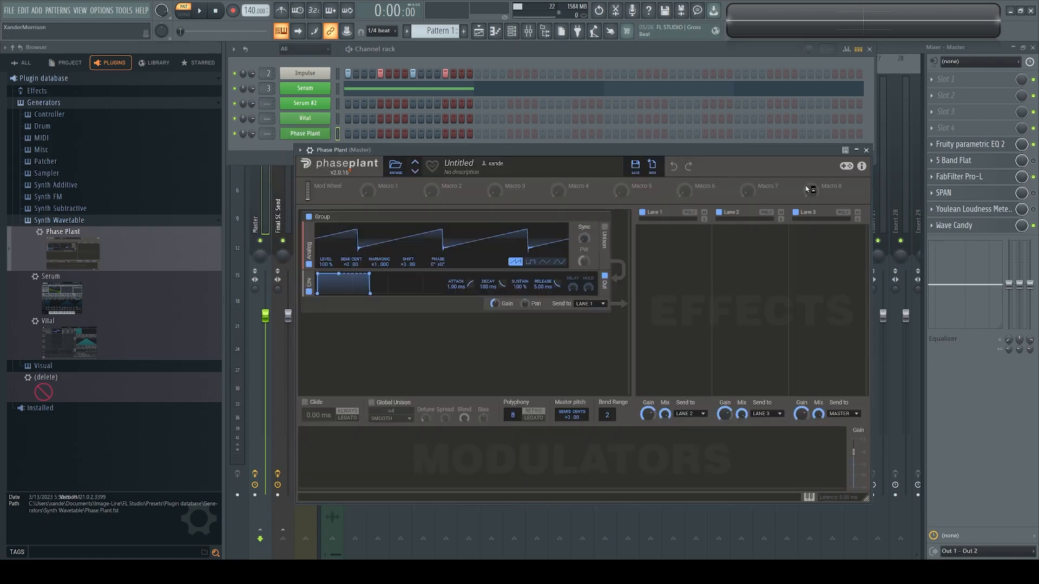
Step: Add NES VST 1.2 and Orbit 1.5 from the Synth Subtractive generators to the channel rack and close their plugin windows
click(865, 150)
click(99, 221)
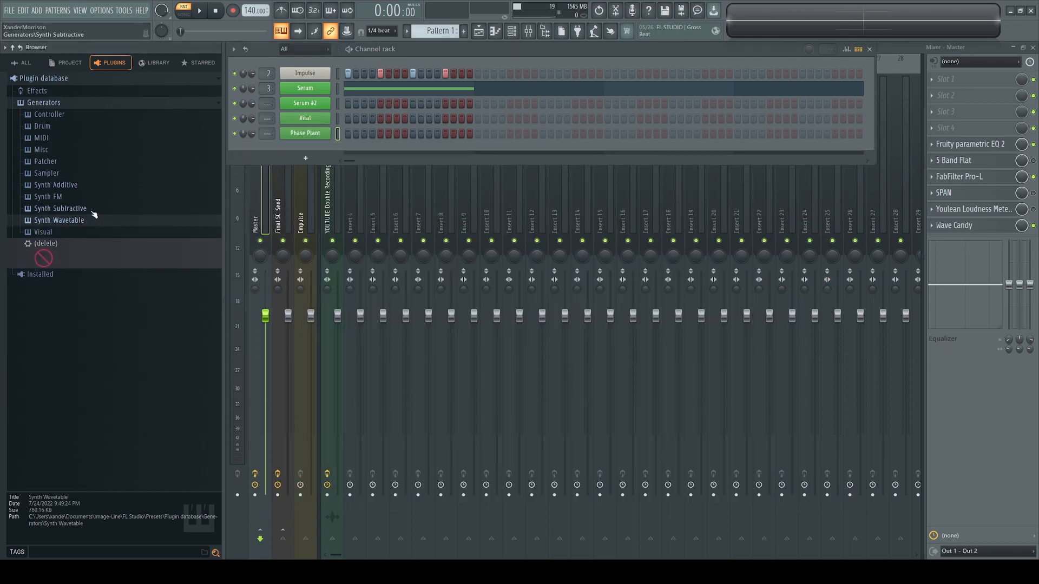
click(93, 210)
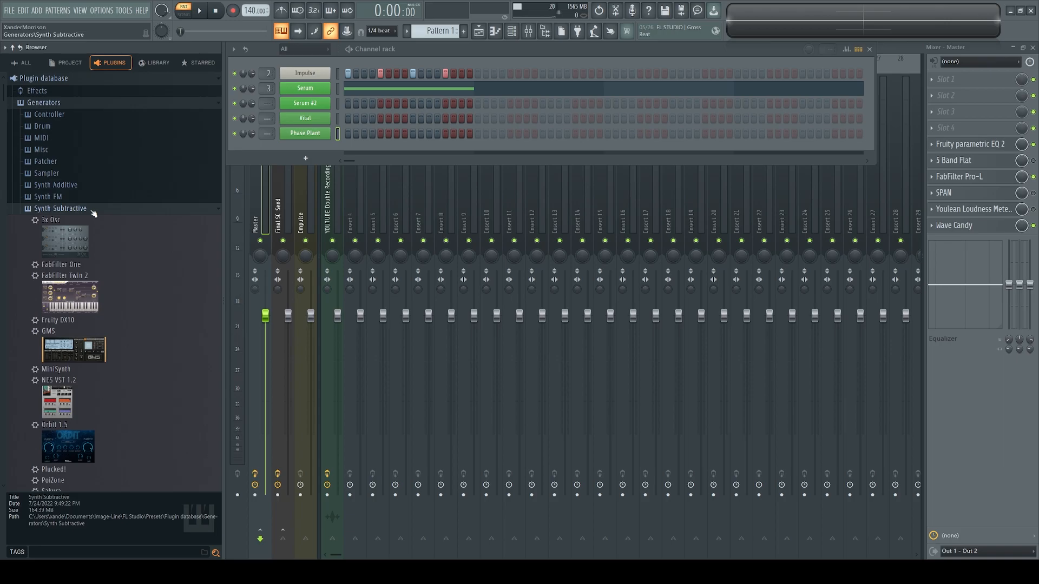
drag(61, 403, 303, 148)
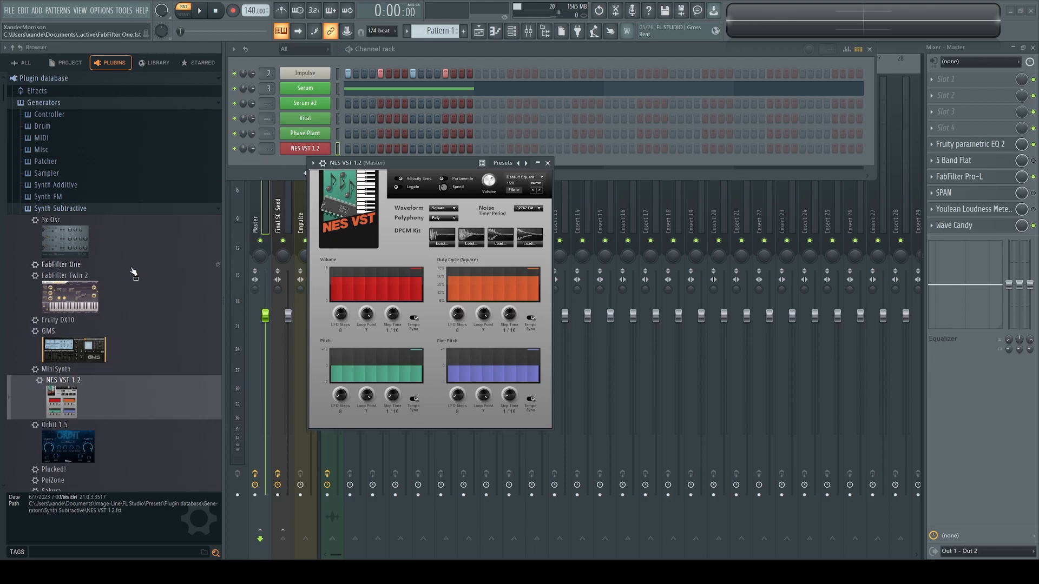
scroll(129, 272, down, 5)
drag(88, 253, 314, 190)
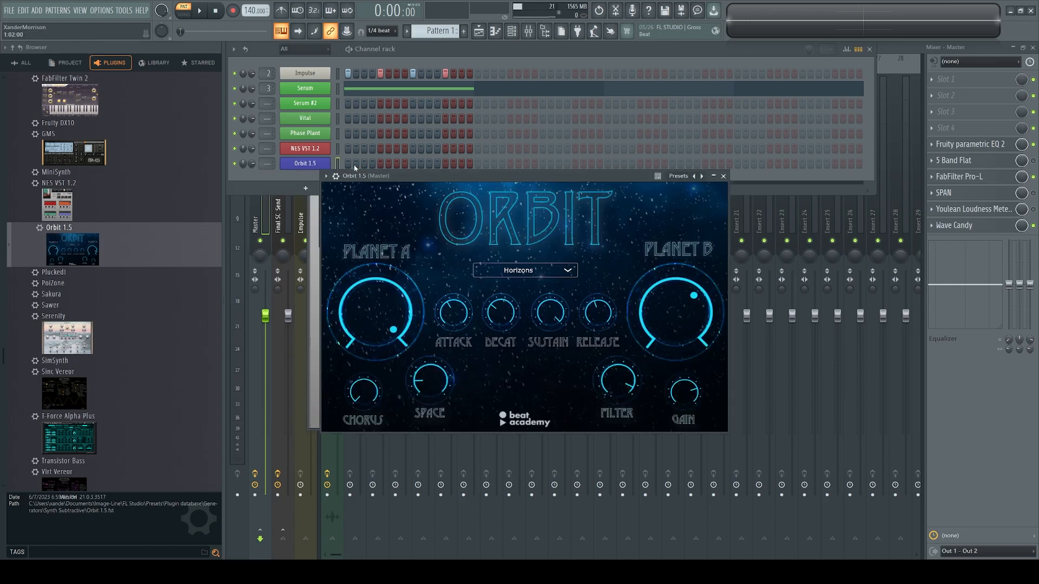
click(723, 176)
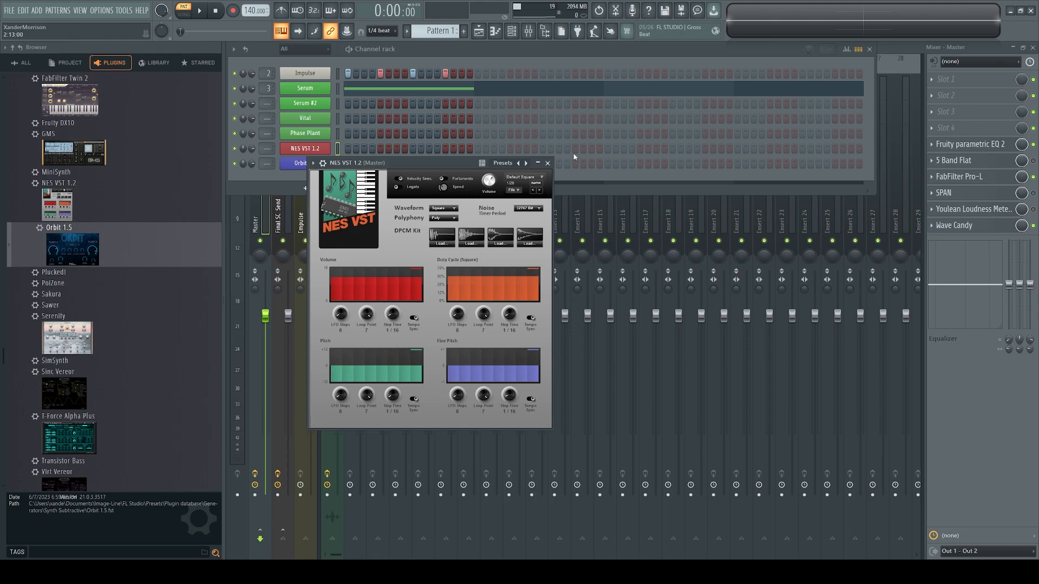
click(552, 164)
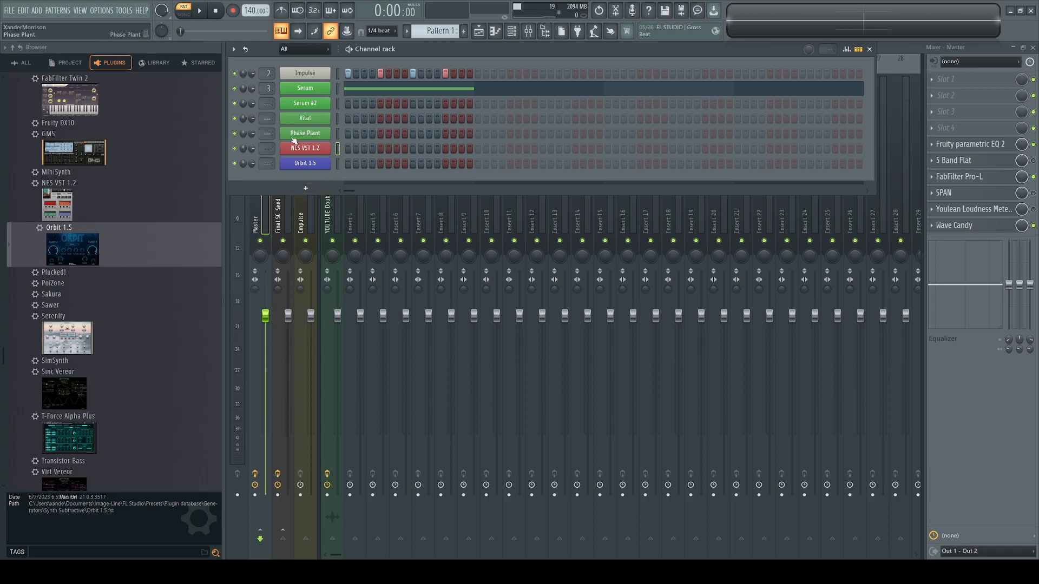
click(306, 189)
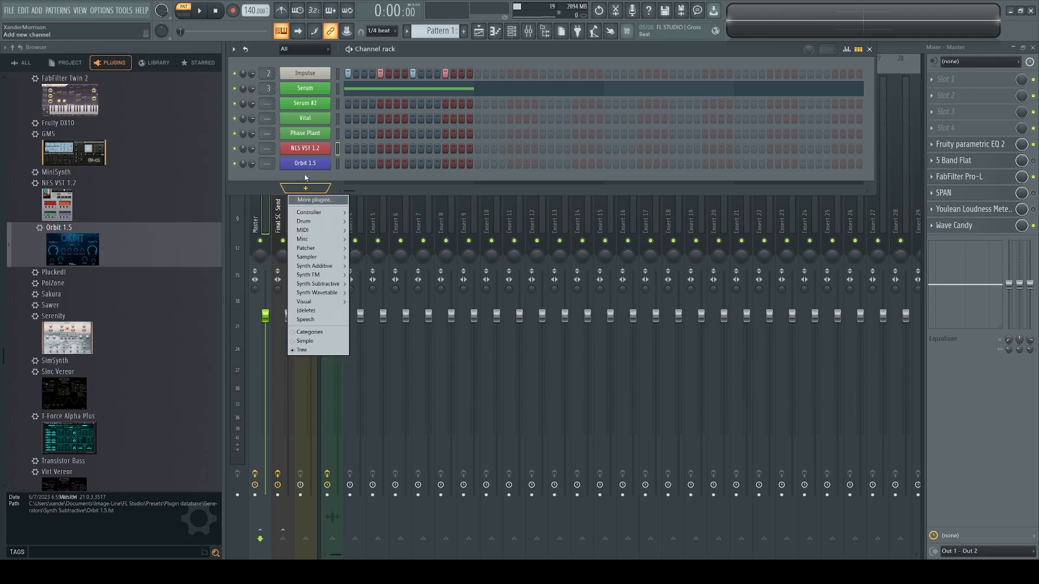
click(309, 177)
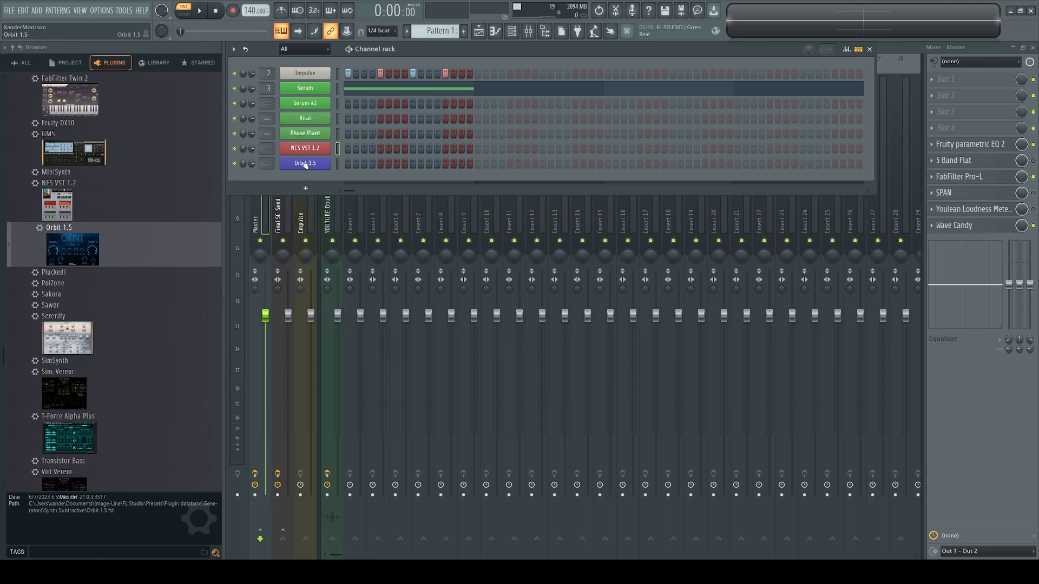
Step: Look at the Orbit 1.5 channel's name and color settings, including the previously used colors, and close them
right_click(304, 165)
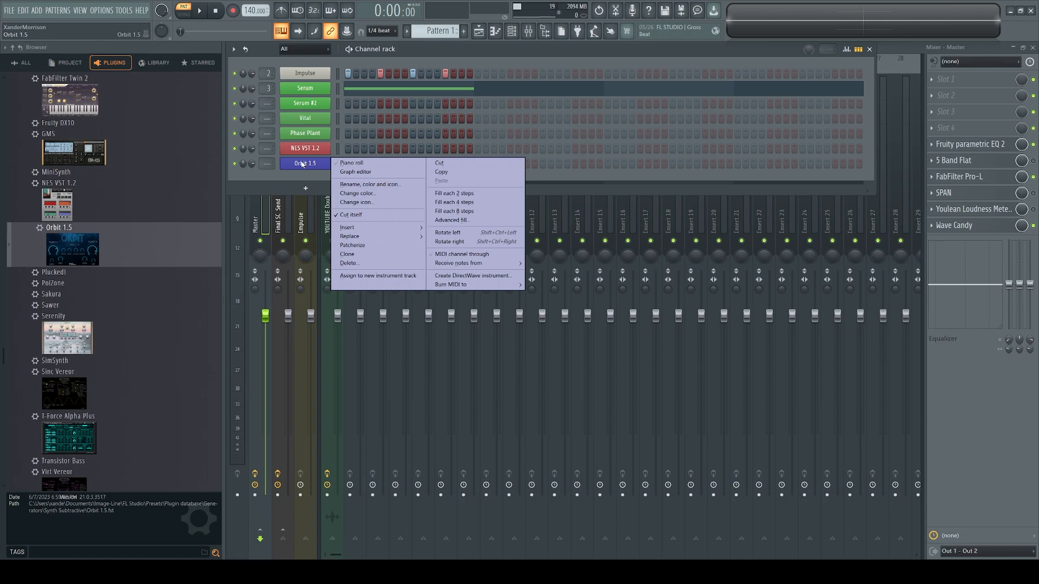
click(372, 184)
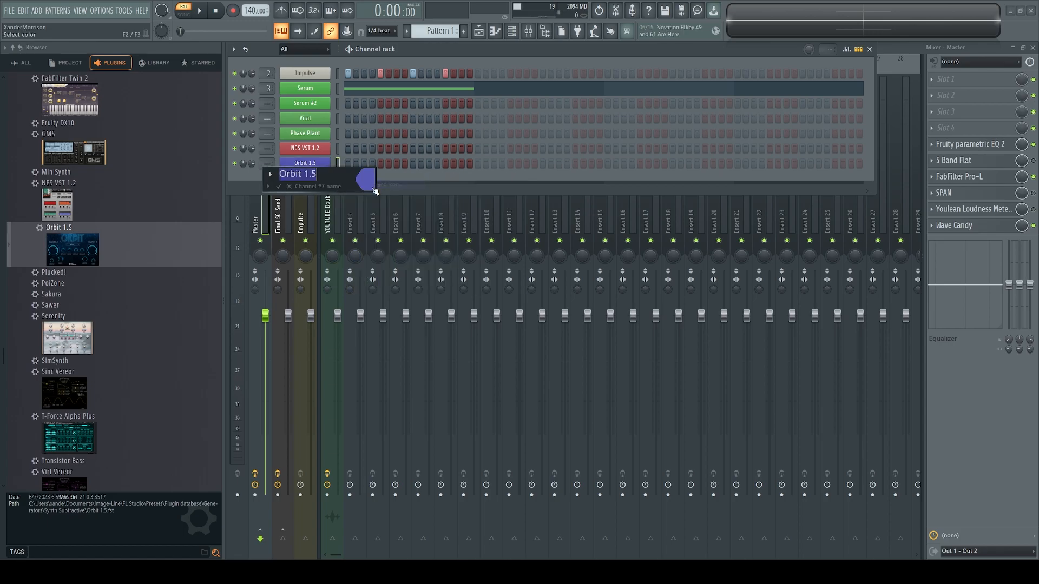
click(365, 184)
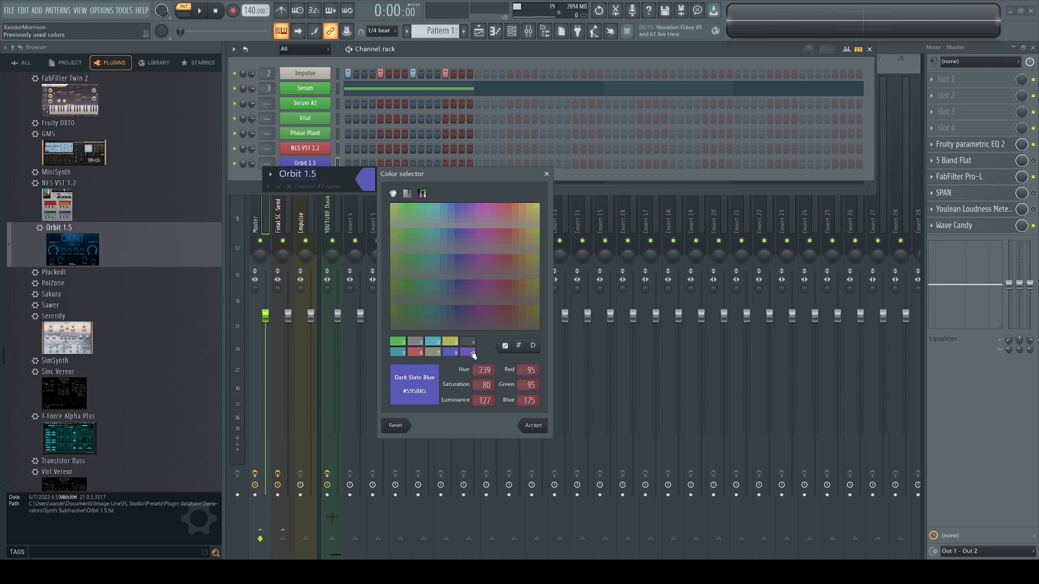
click(460, 354)
click(535, 425)
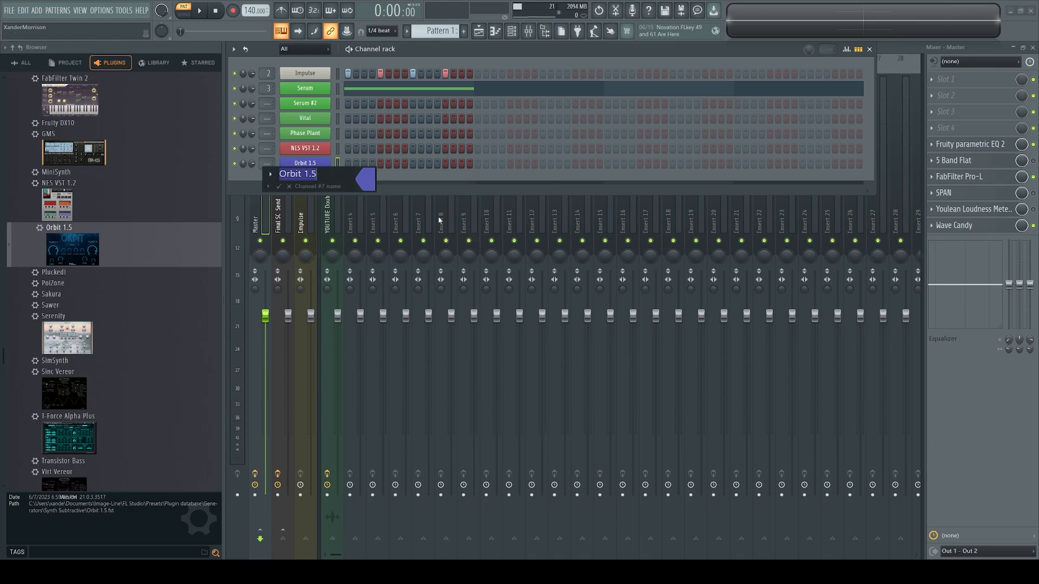
key(Return)
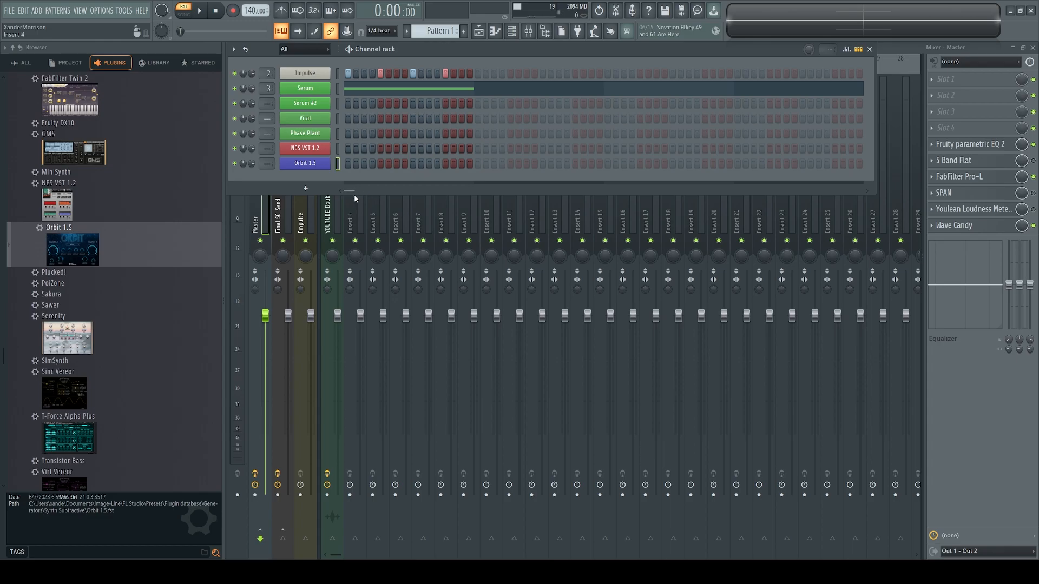
Step: Load SerumFX from the Multi Fx category into slot 1 of the Insert 4 mixer track and close its window
click(332, 216)
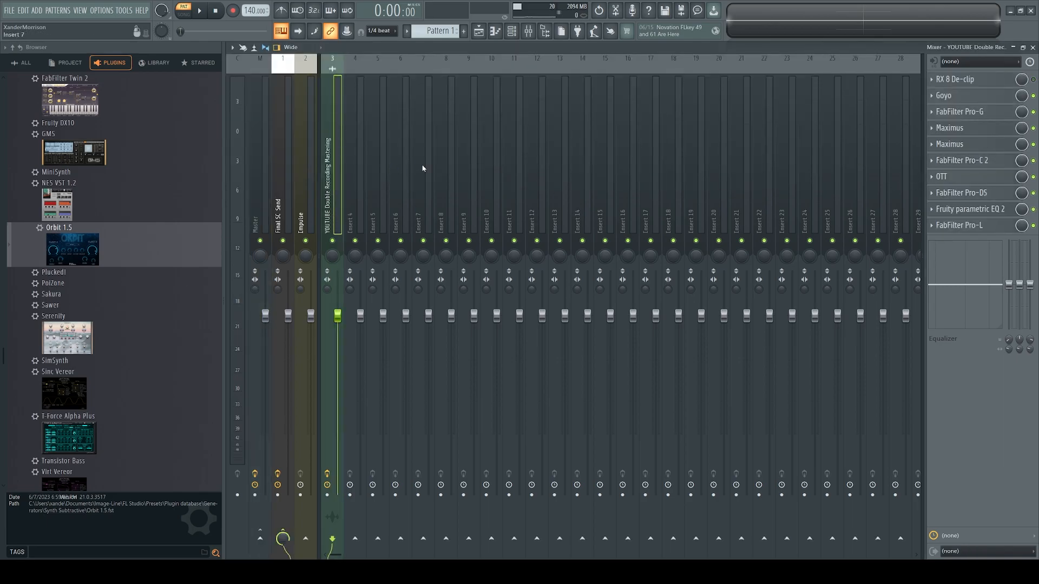
key(Right)
click(932, 81)
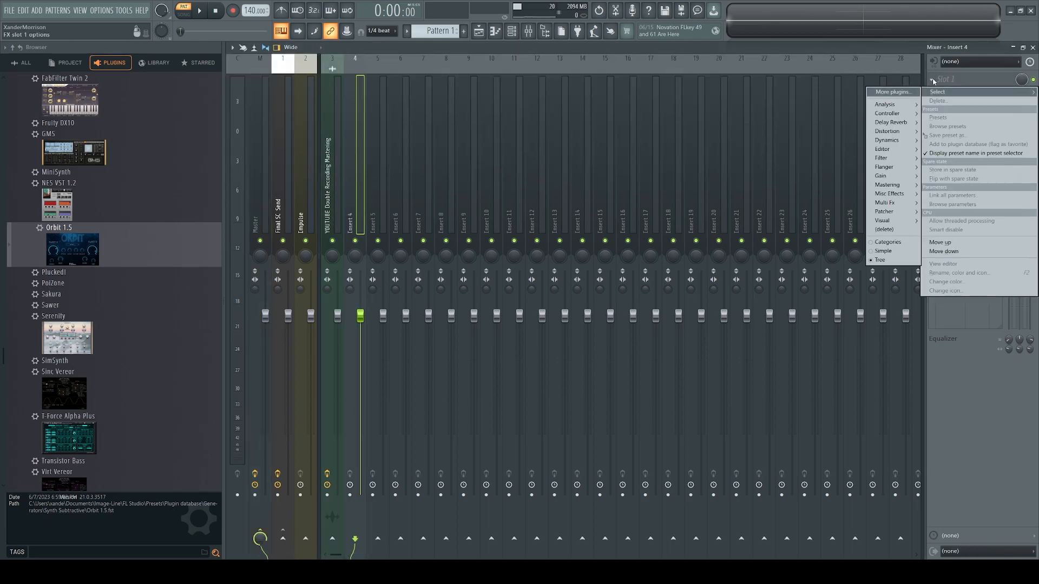
mouse_move(884, 141)
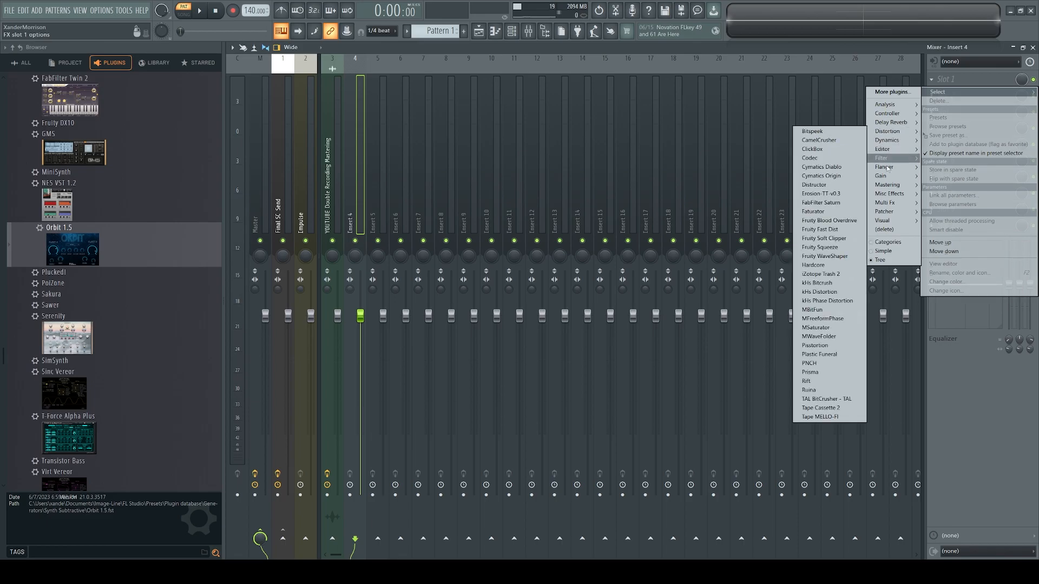
mouse_move(888, 205)
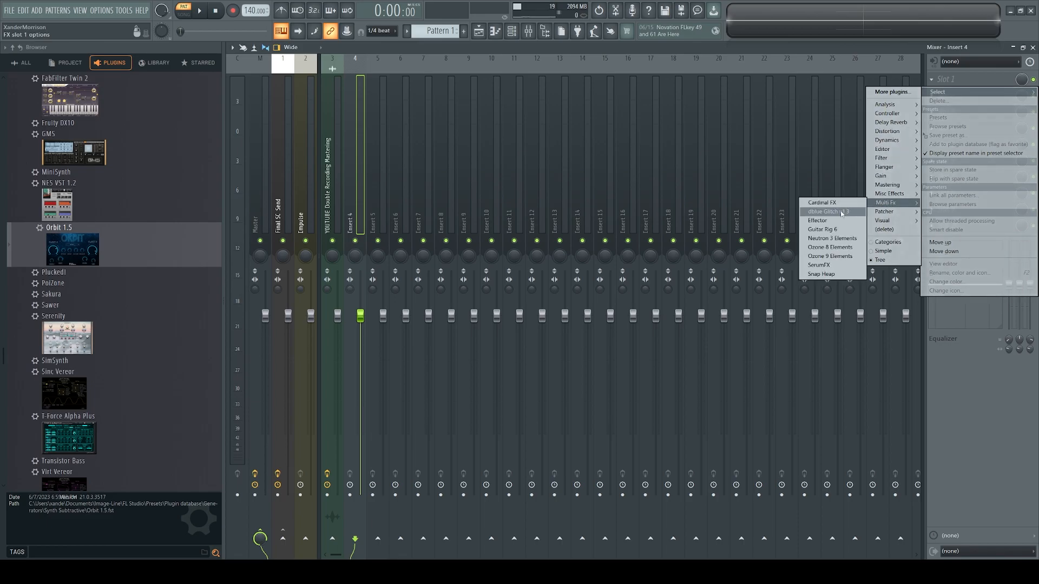
click(831, 265)
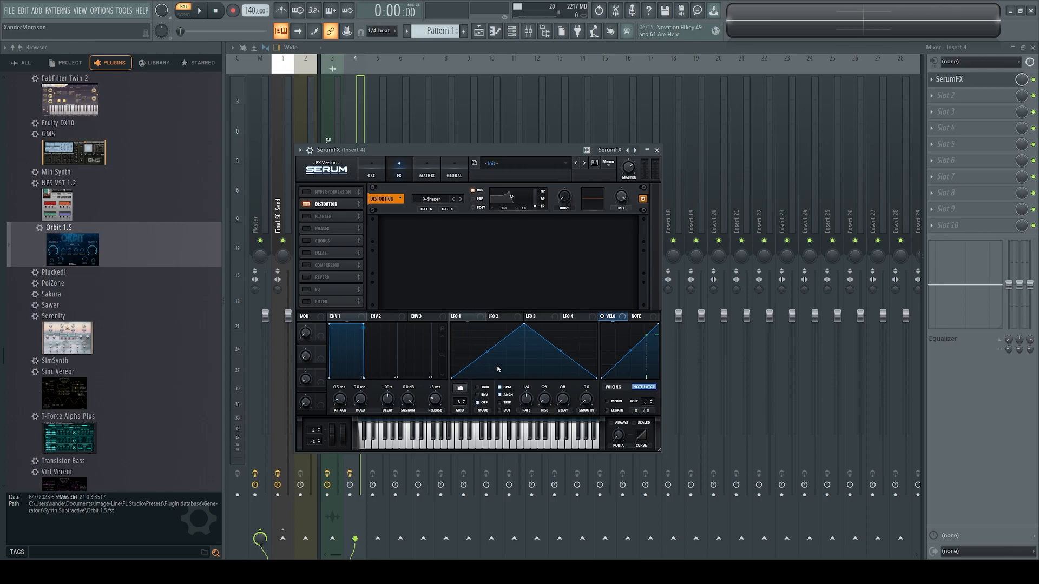
click(949, 79)
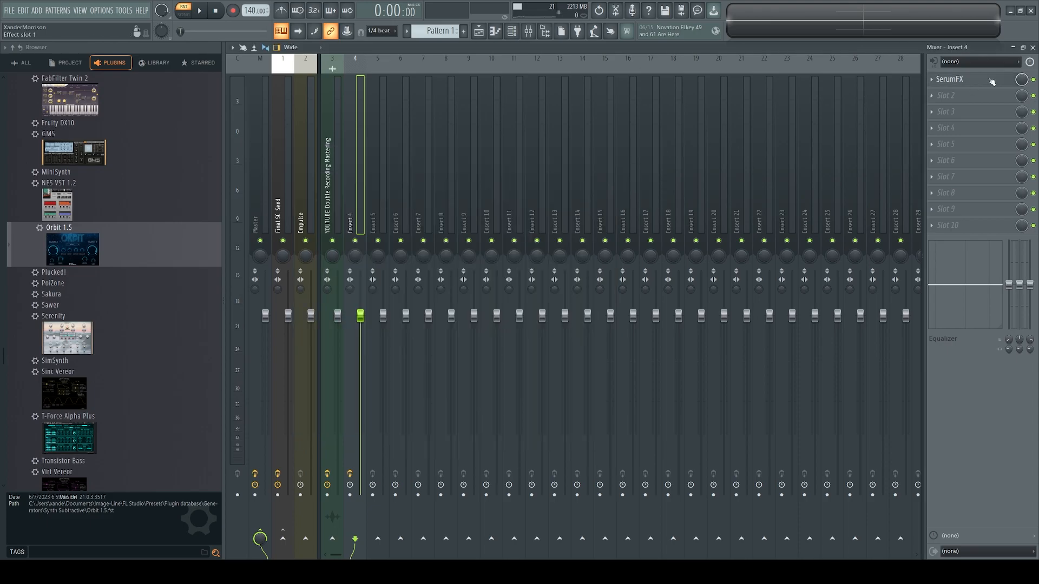
Step: Load Patcher into slot 2 of Insert 4 and reposition its window over the middle of the mixer
click(933, 97)
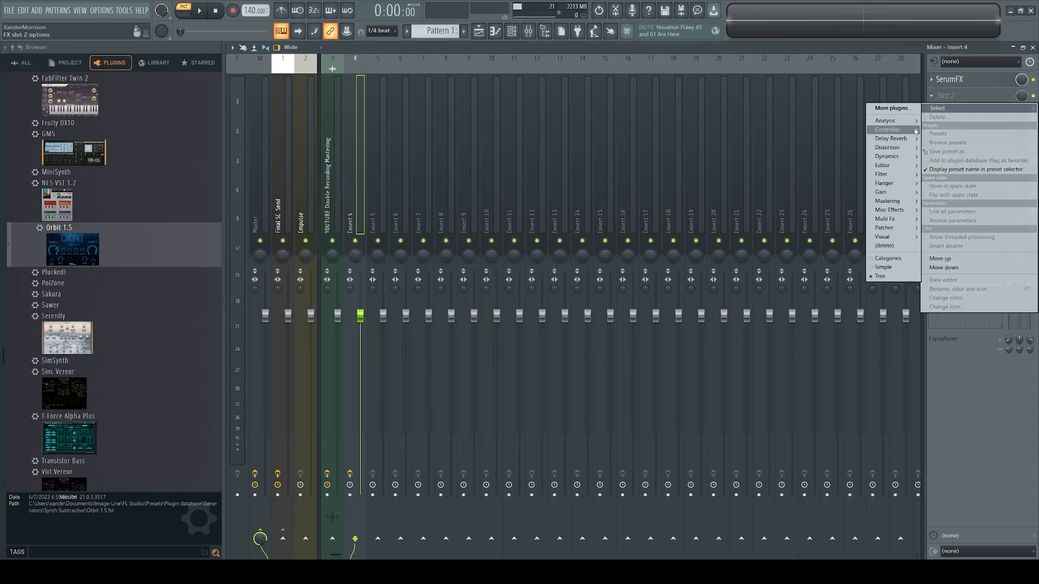
mouse_move(910, 139)
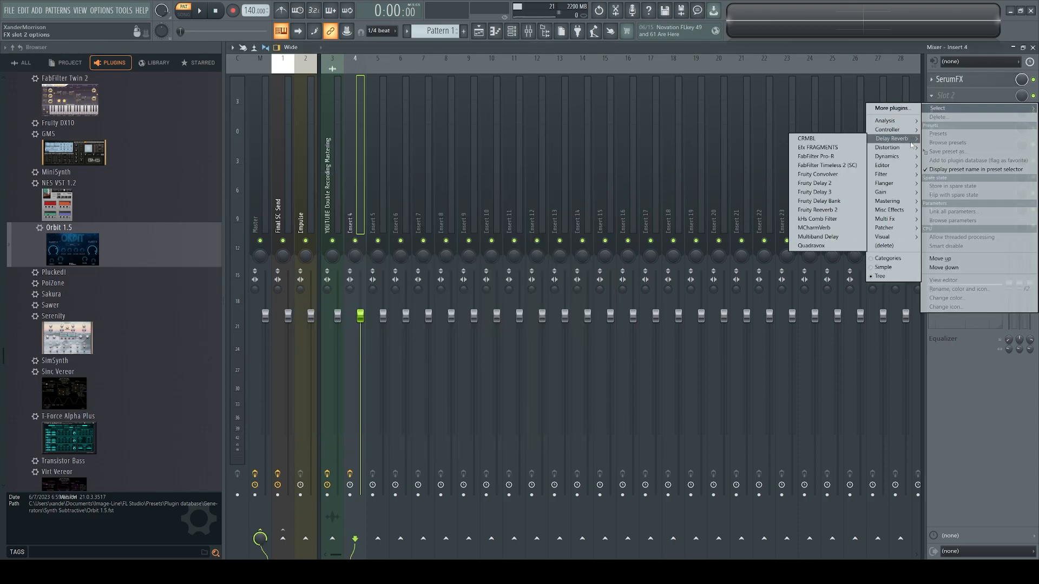
mouse_move(898, 234)
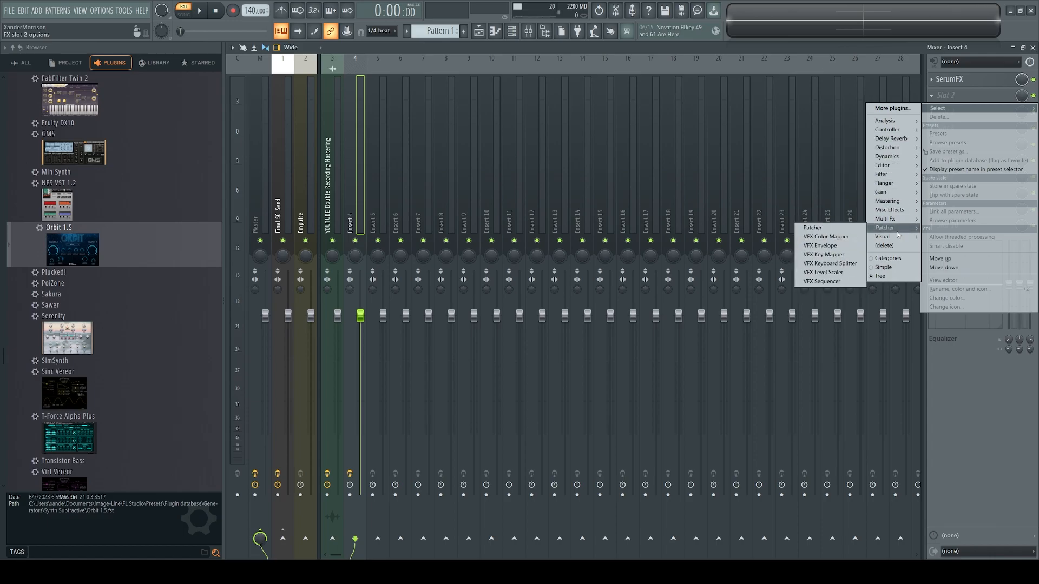
click(853, 230)
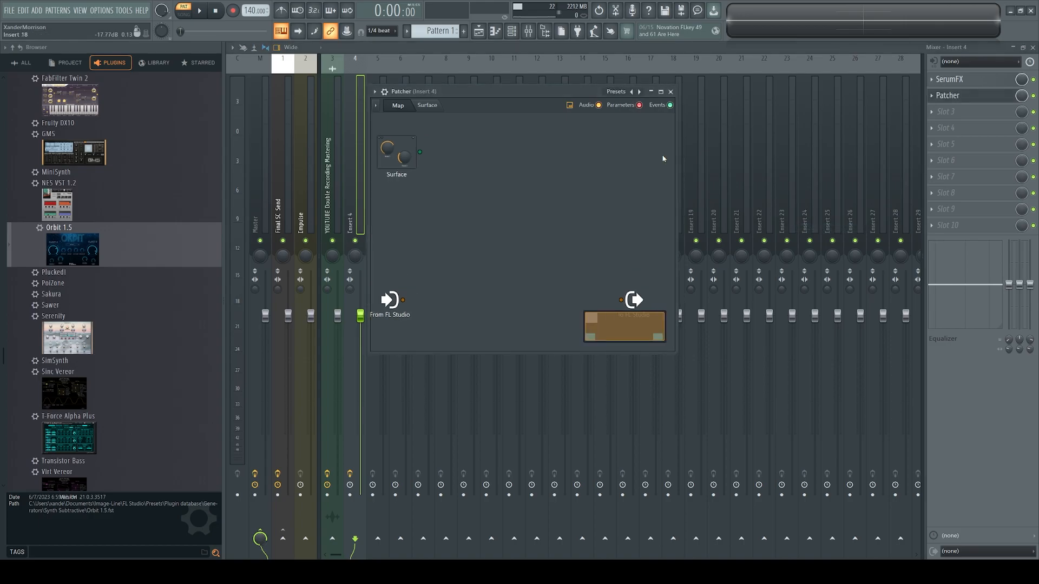
drag(518, 94, 638, 170)
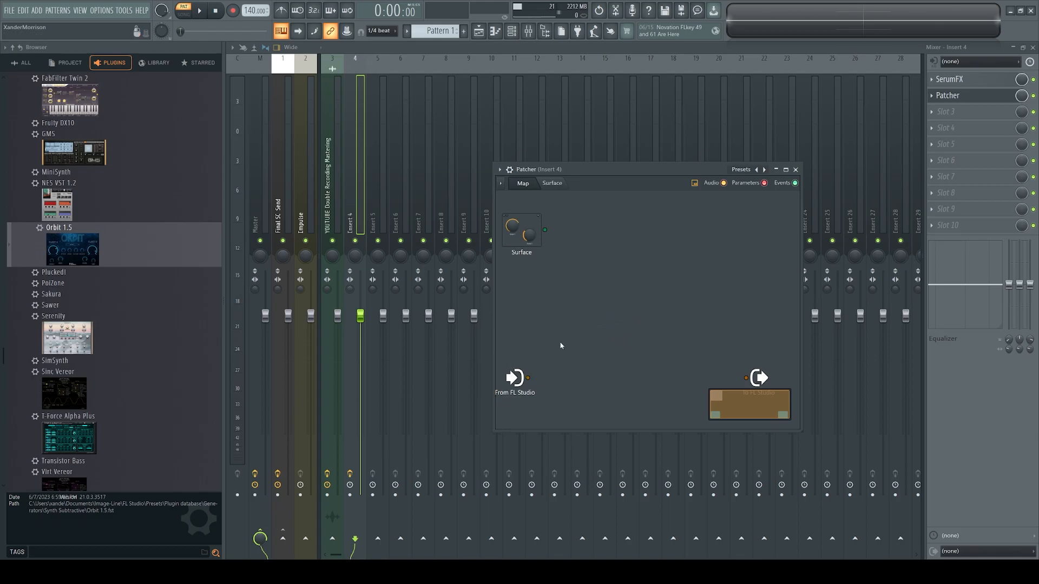
Step: Add the FabFilter Pro-R reverb to the Patcher map and place it above and midway between the input and output nodes
right_click(559, 312)
mouse_move(627, 332)
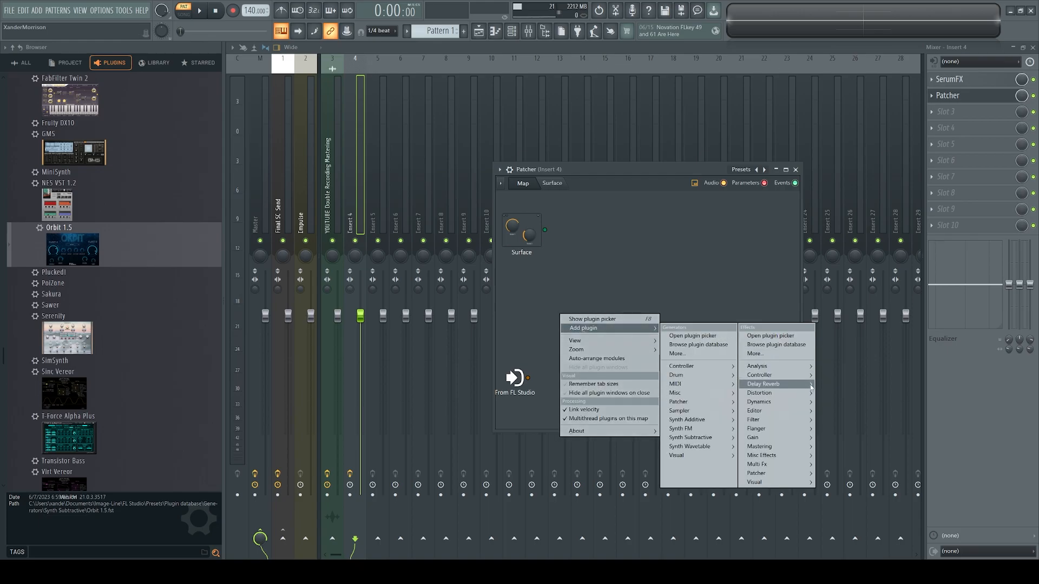
mouse_move(779, 384)
click(846, 402)
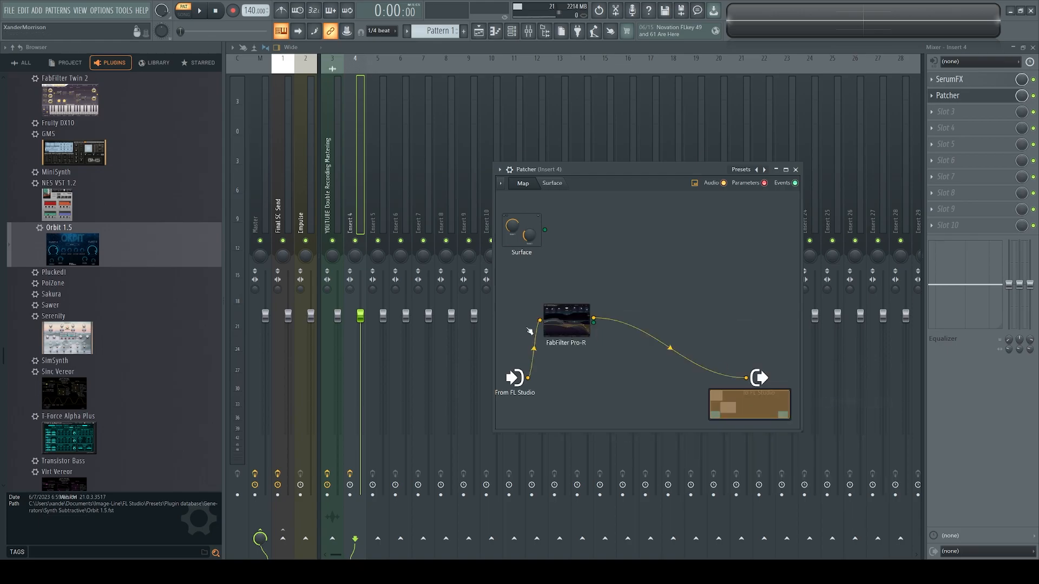
drag(564, 320, 633, 267)
Step: Add Fruity Limiter to the Patcher map below FabFilter Pro-R and route Pro-R's output into it
right_click(630, 372)
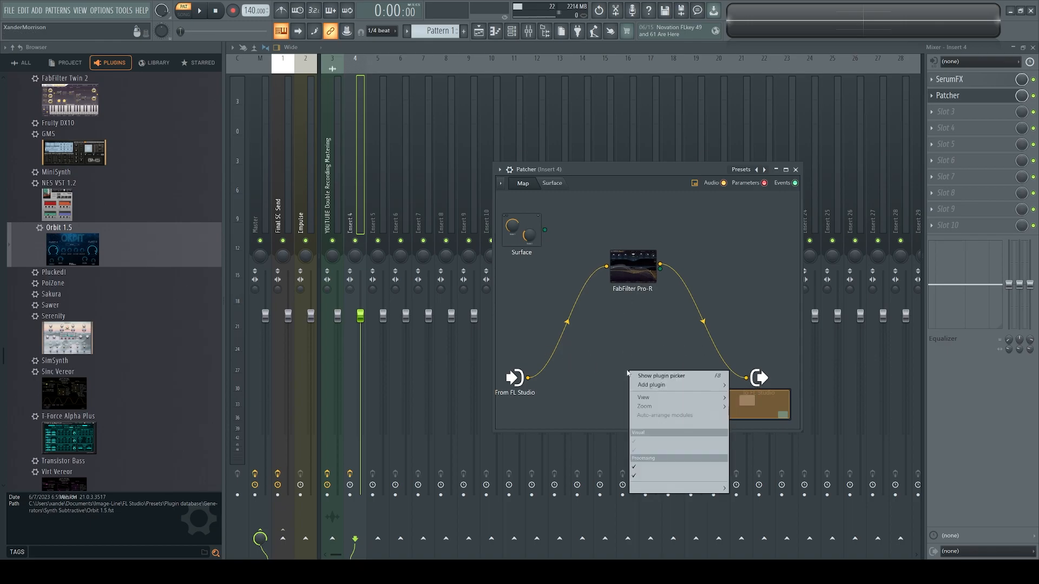
mouse_move(677, 384)
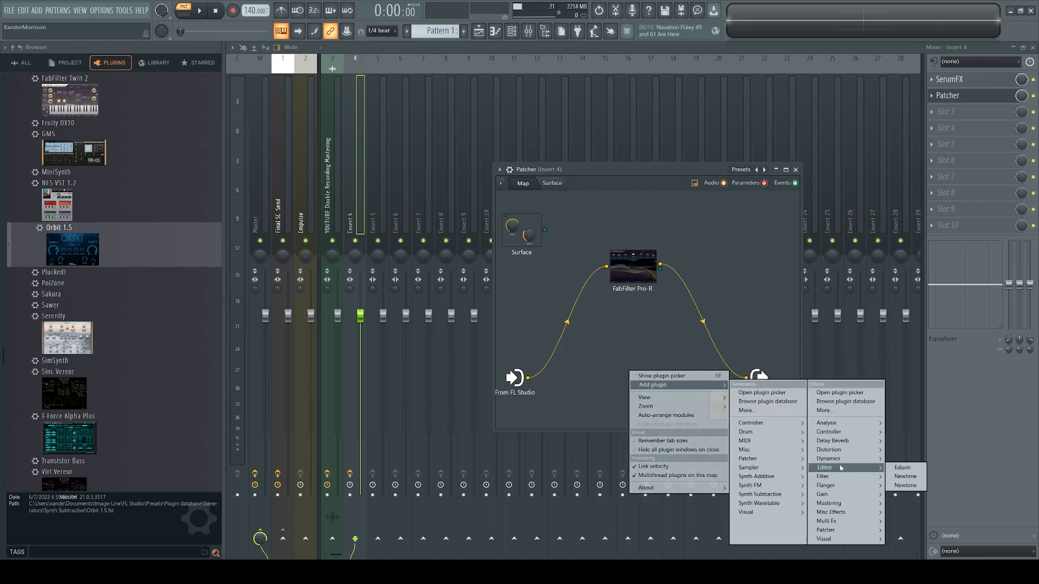
mouse_move(855, 458)
click(941, 466)
drag(647, 361, 647, 326)
drag(745, 377, 625, 337)
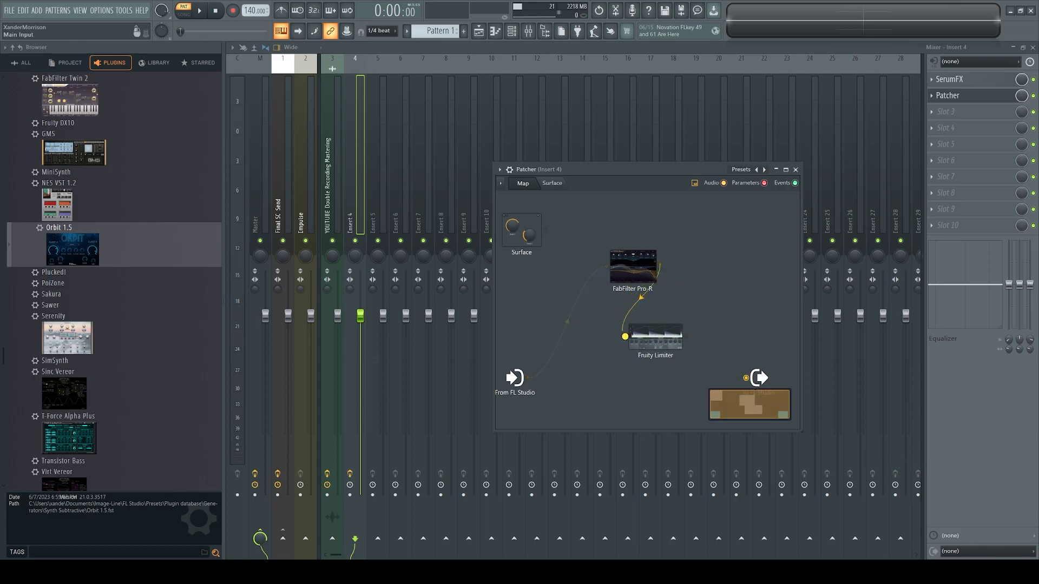
Step: Add FabFilter Pro-C 2 to the Patcher map and place it beside FabFilter Pro-R
right_click(725, 304)
mouse_move(779, 318)
mouse_move(930, 392)
click(855, 392)
drag(724, 314, 720, 277)
Step: Route FabFilter Pro-R through Pro-C 2 to the Patcher output, and connect Fruity Limiter and the From FL Studio input directly to that output
drag(660, 264, 746, 377)
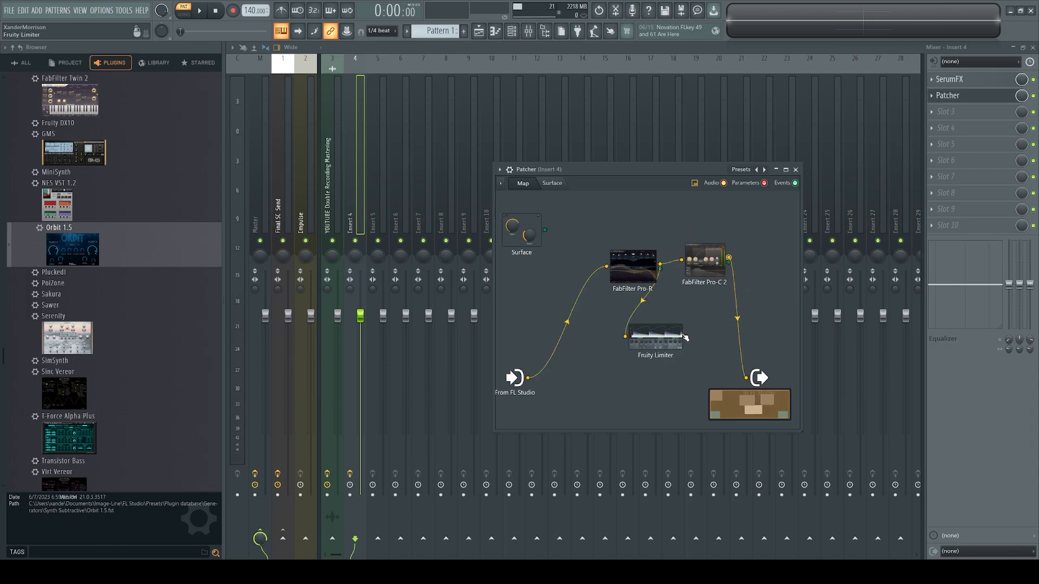
drag(685, 336, 745, 378)
drag(528, 378, 745, 378)
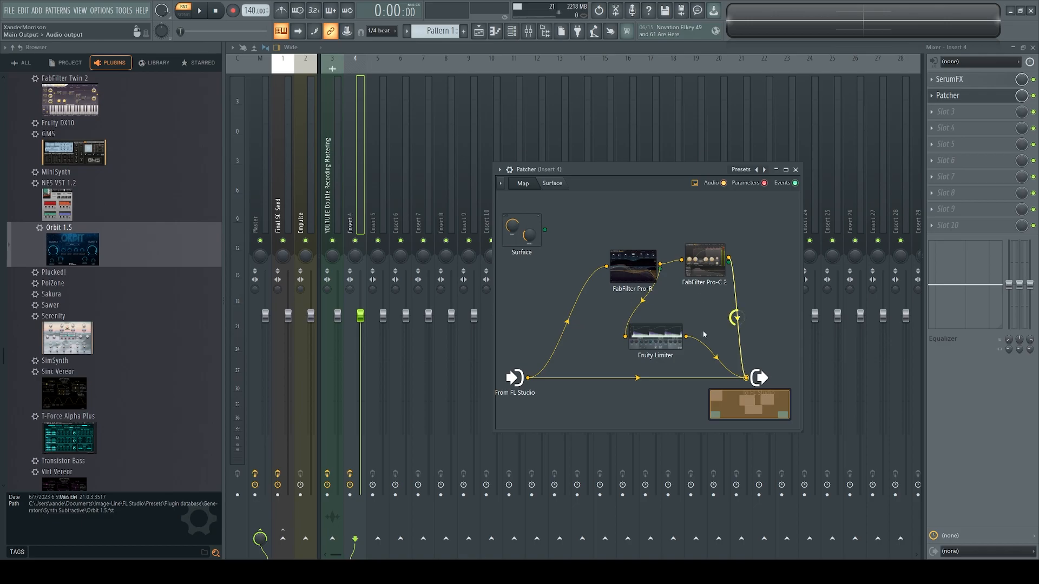
Step: Load the Dry Wet Module preset in Patcher and place the Dry/Wet Knob window beside the module's map
right_click(764, 170)
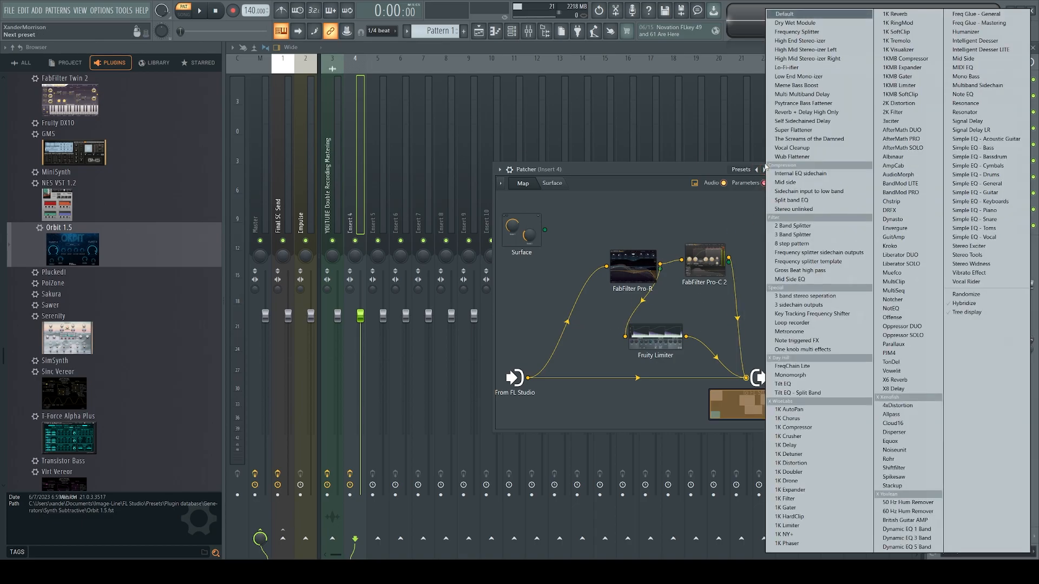
click(784, 25)
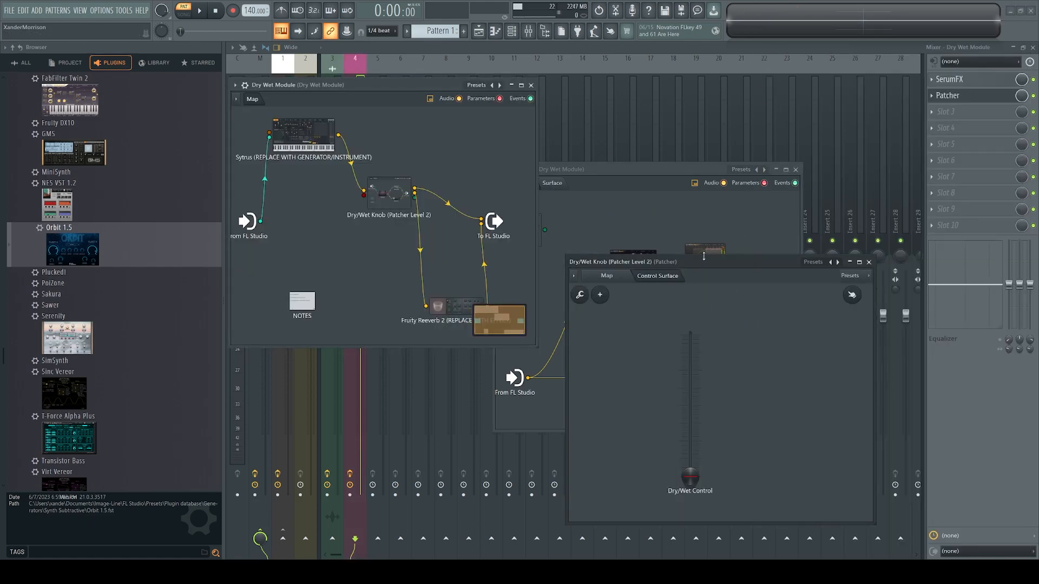
drag(742, 263, 716, 76)
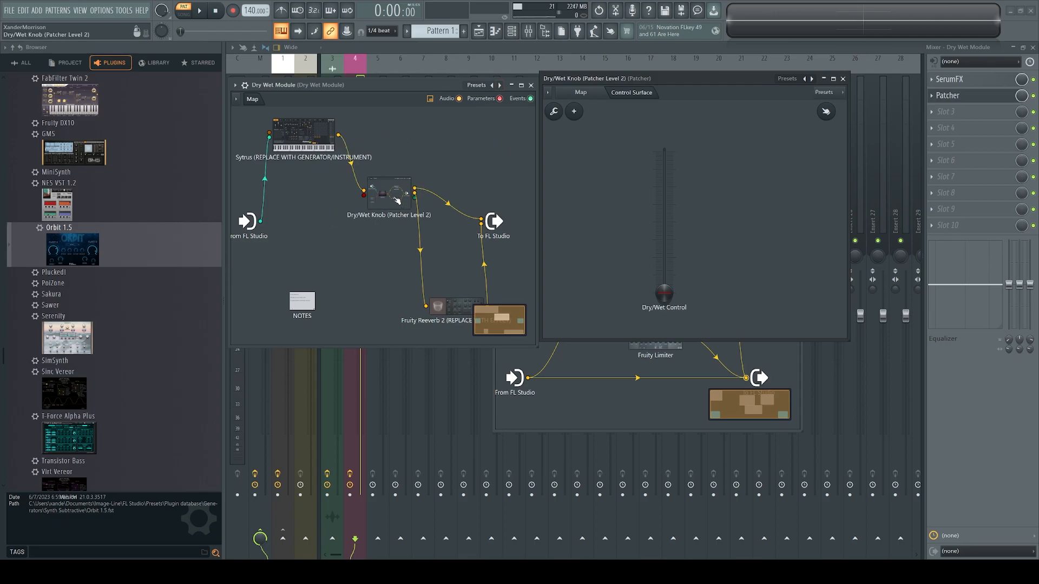
click(508, 321)
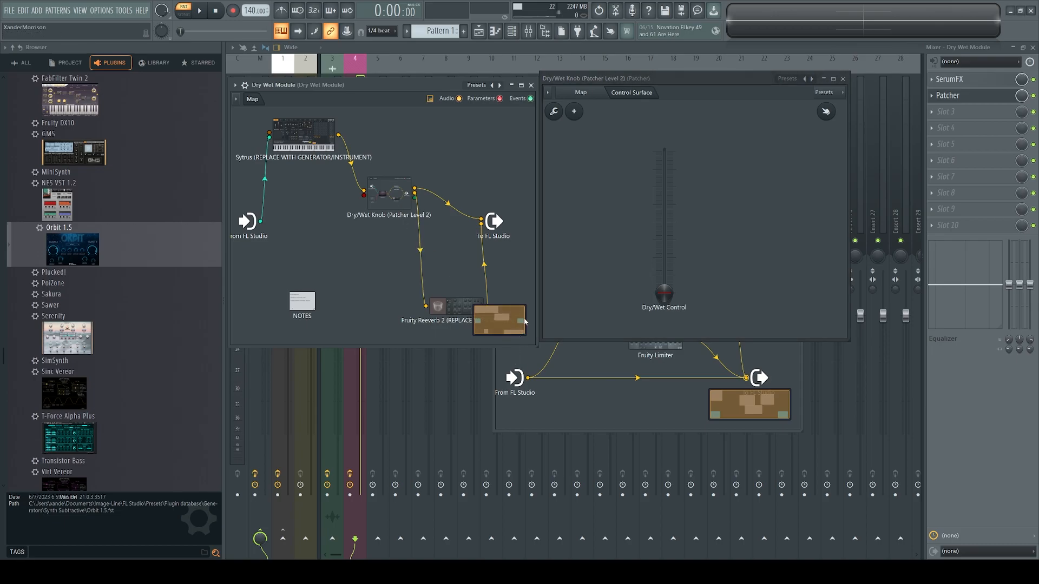
Step: Try the Dry/Wet Control slider, and close the Dry/Wet Knob and Dry Wet Module windows
drag(537, 311, 584, 305)
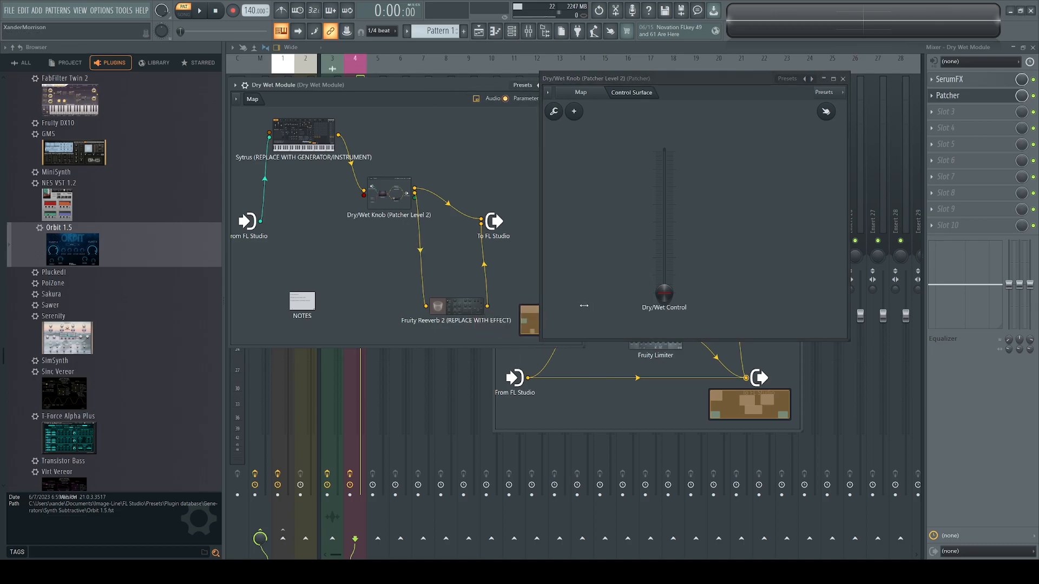
mouse_move(665, 295)
mouse_down()
mouse_move(666, 260)
mouse_move(665, 295)
mouse_up()
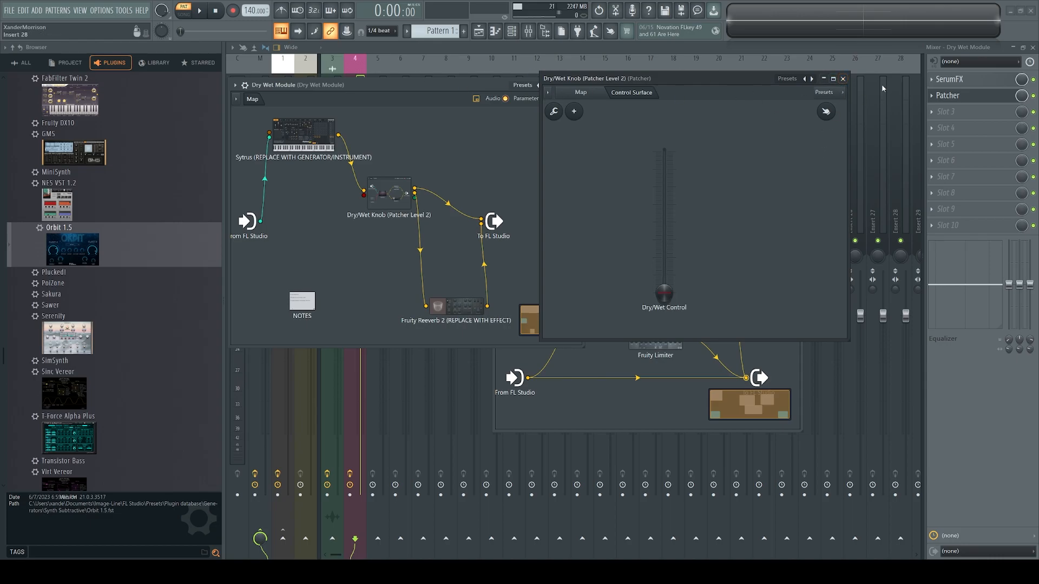
click(842, 80)
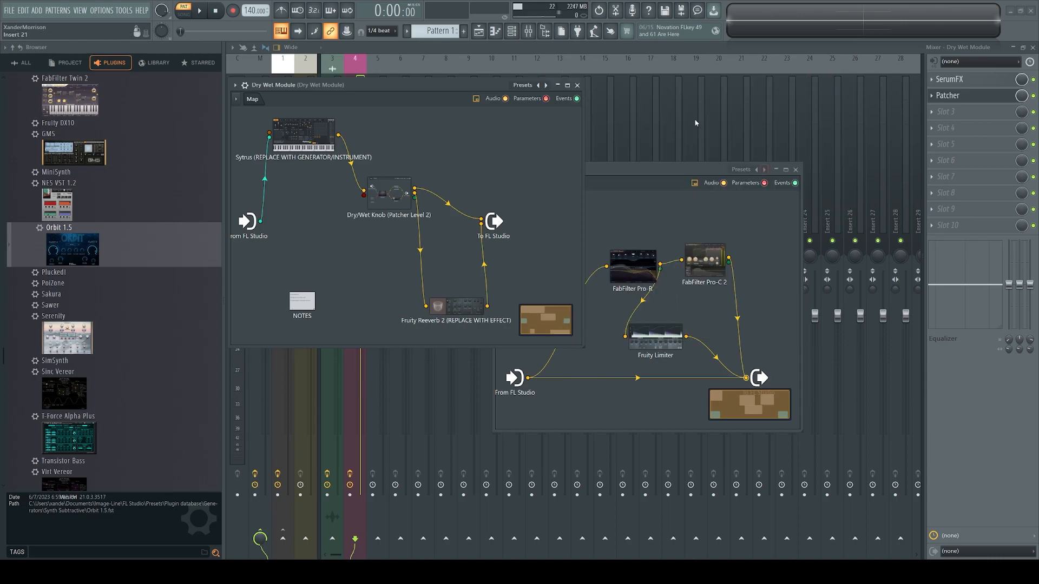
click(578, 86)
Step: Load the Frequency Splitter preset in Patcher, and examine the splitter's bands and its separate outputs
click(764, 169)
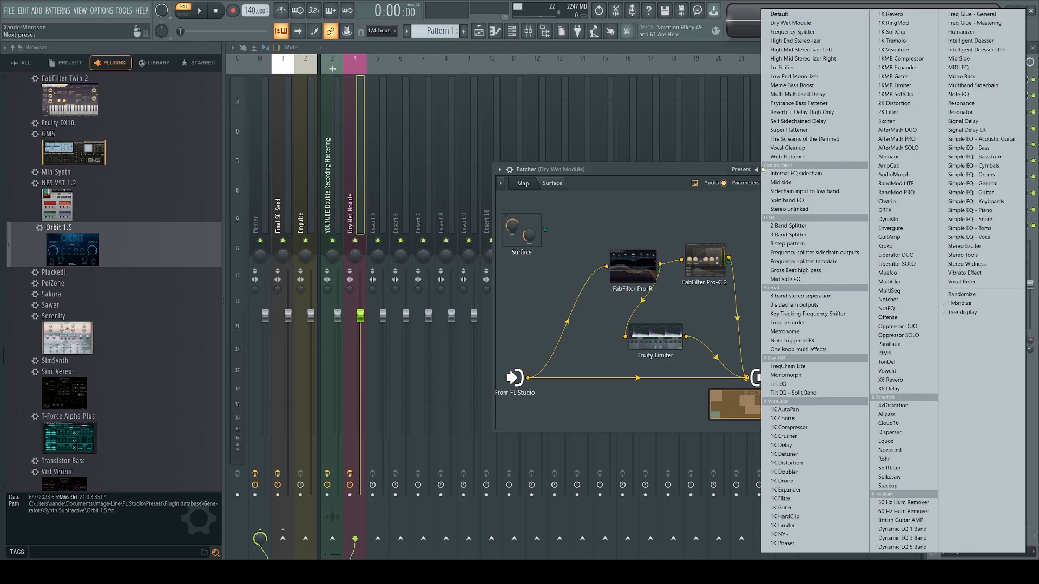
click(808, 32)
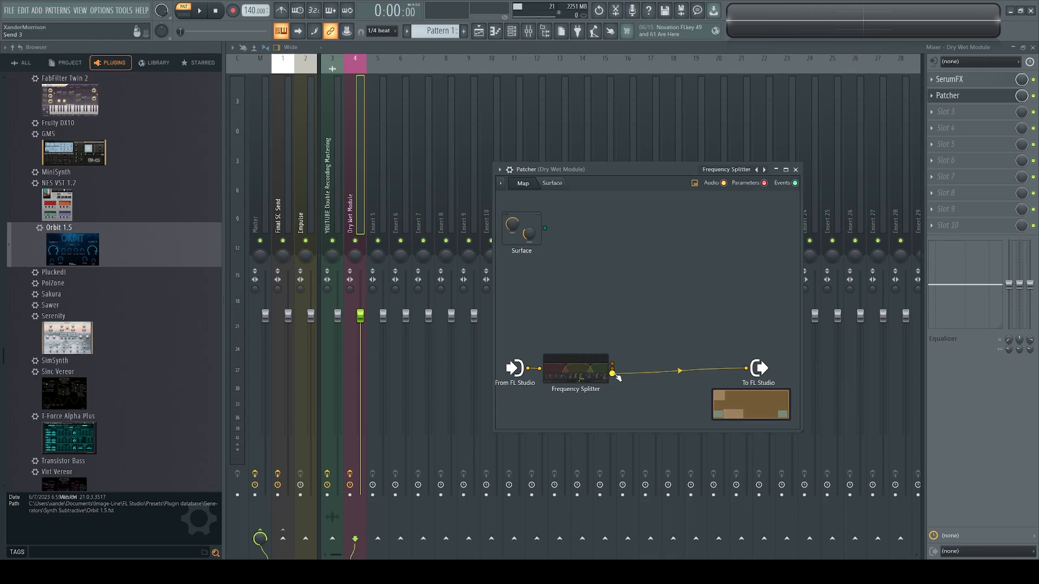
click(577, 373)
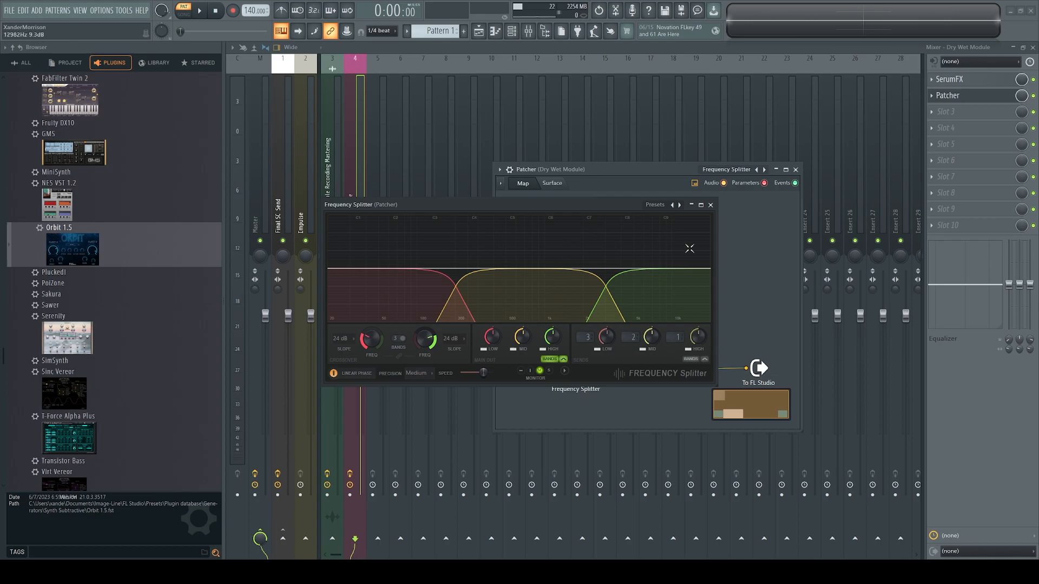
click(710, 204)
drag(613, 369, 742, 308)
drag(613, 364, 758, 294)
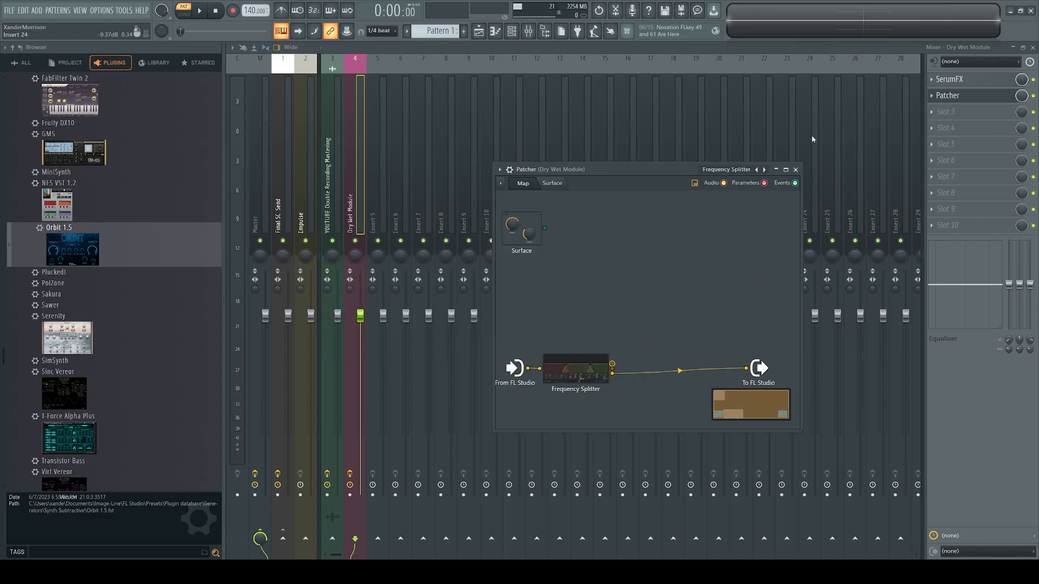
Step: Load the High End Stereo-izer preset in Patcher and examine the mixer matrix and phase setting of its Fruity Stereo Shaper
right_click(764, 171)
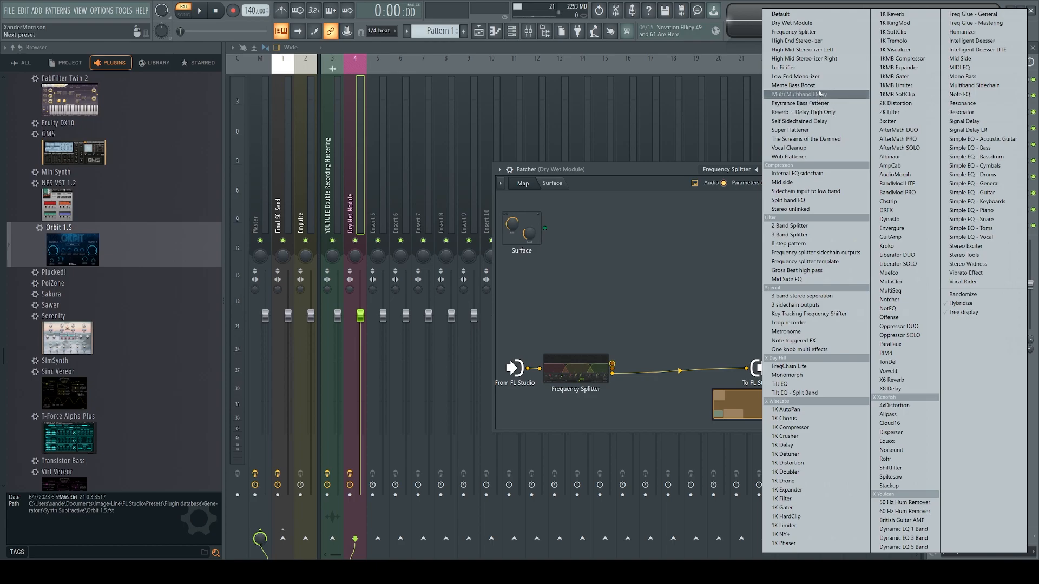
click(796, 41)
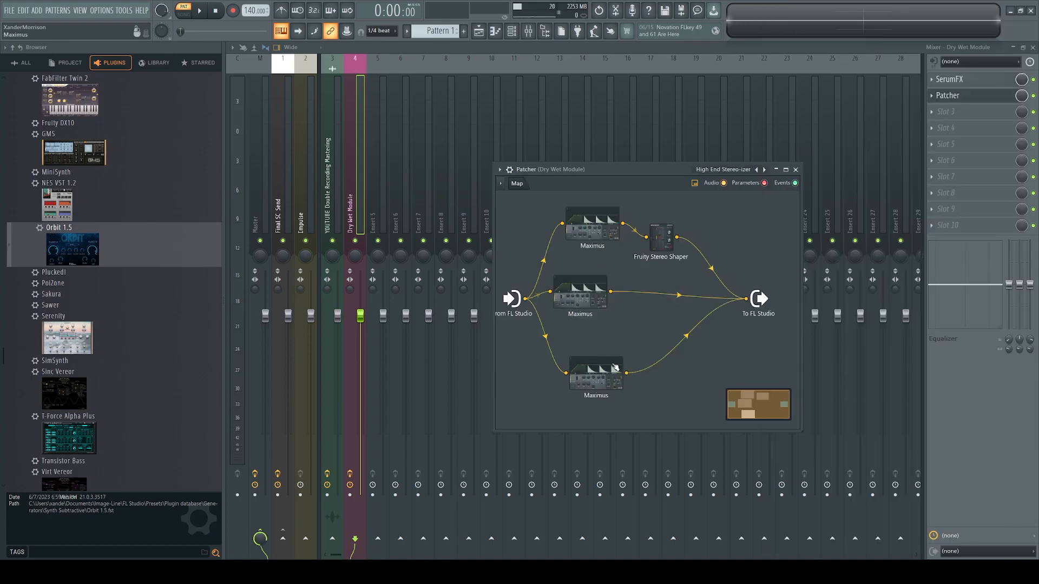
click(661, 246)
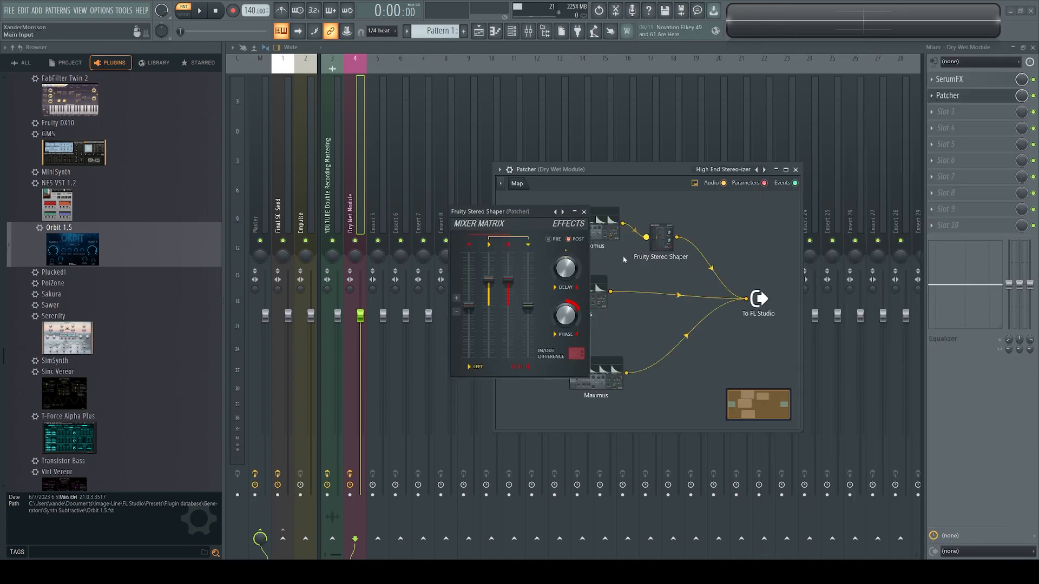
drag(565, 312, 567, 321)
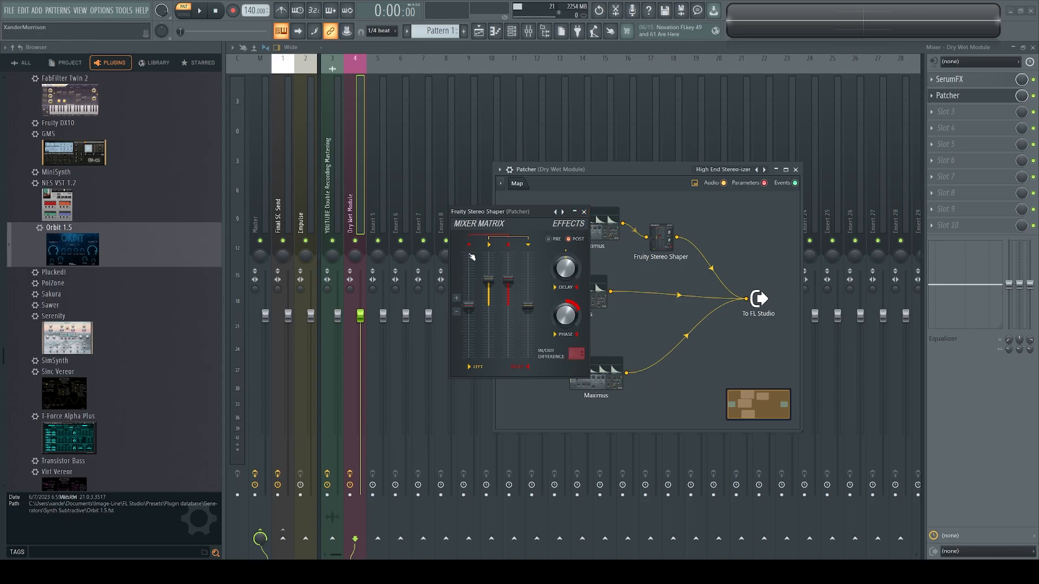
click(584, 211)
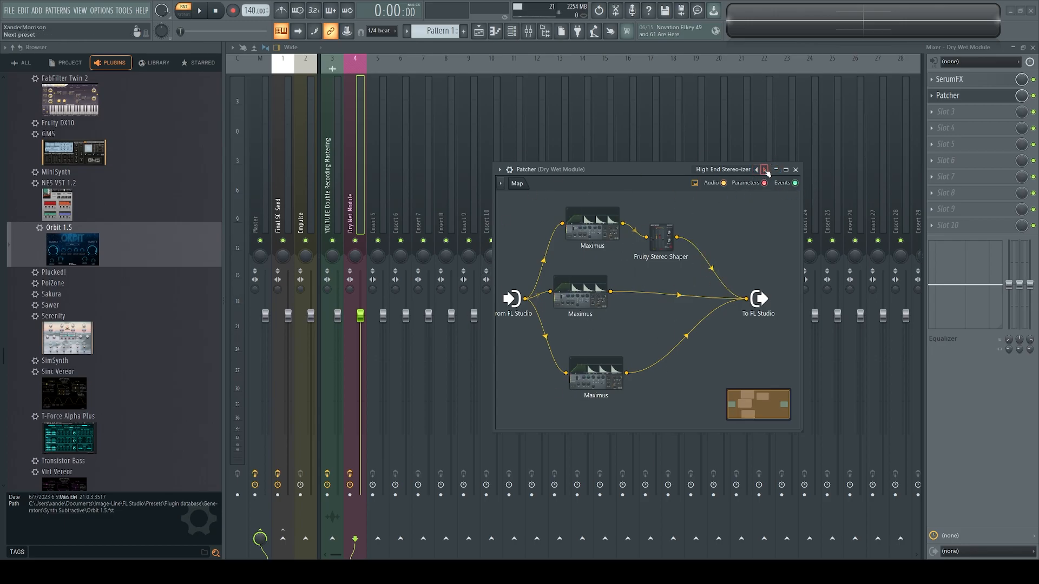
Step: Examine the high, mid and low bands of the Maximus that feeds the Fruity Stereo Shaper
click(605, 235)
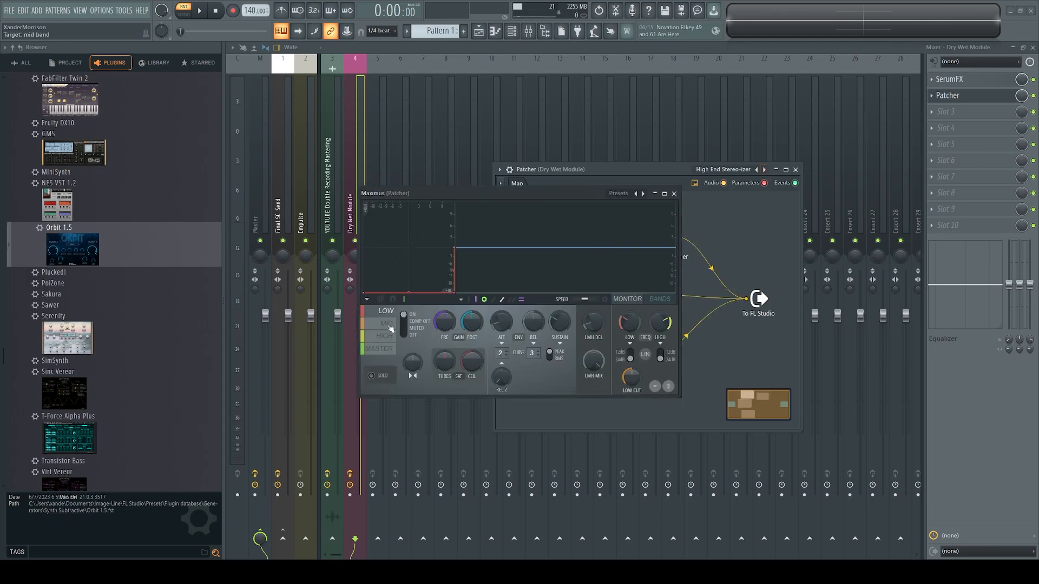
click(389, 338)
click(386, 323)
click(385, 311)
click(673, 193)
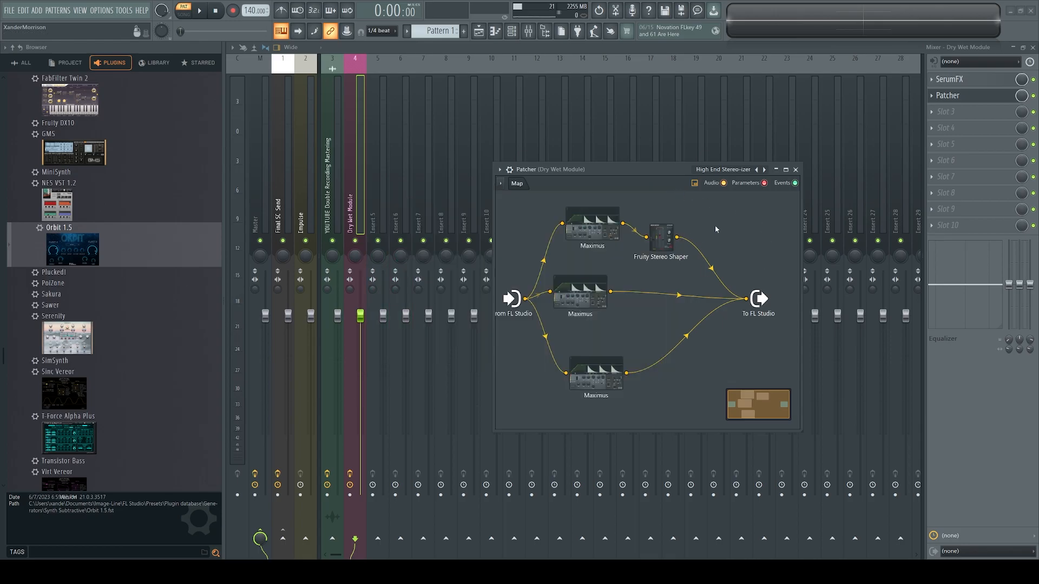
Step: Load the Lo-Fi-ifier preset in Patcher and examine its Fruity Parametric EQ 2 curve and Tape MELLO-FI settings
right_click(764, 170)
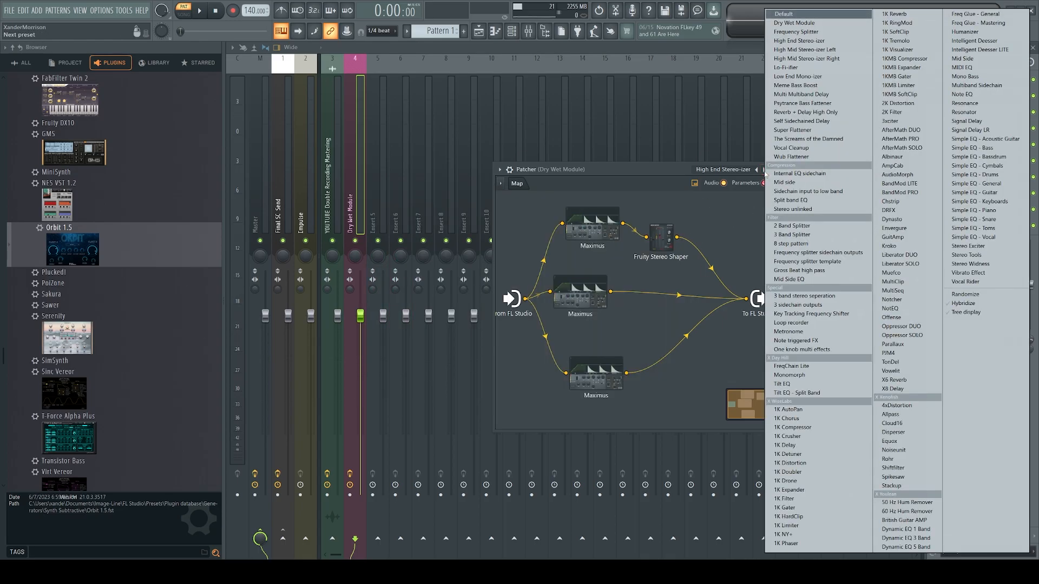
click(788, 69)
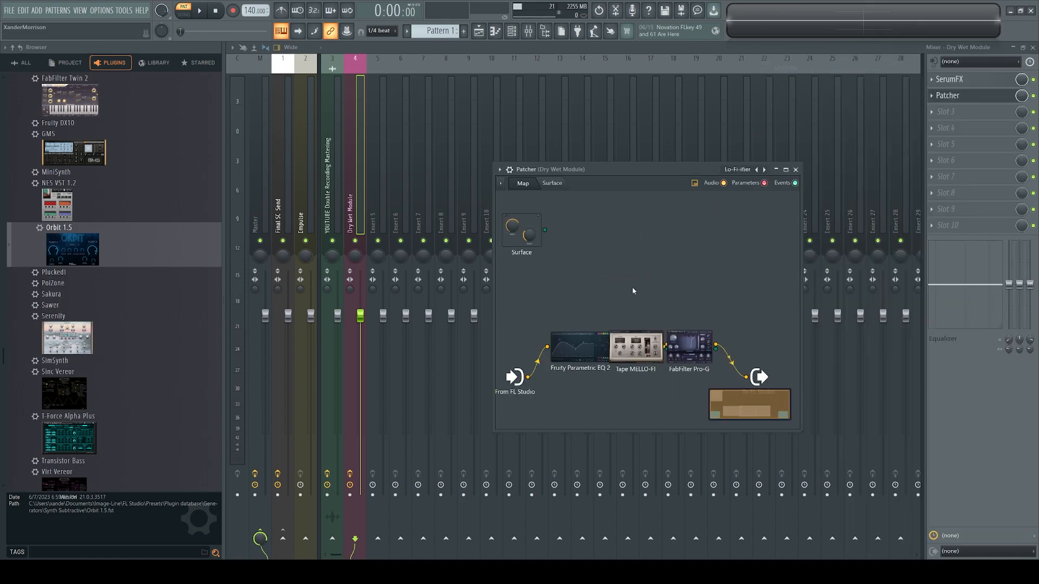
click(586, 349)
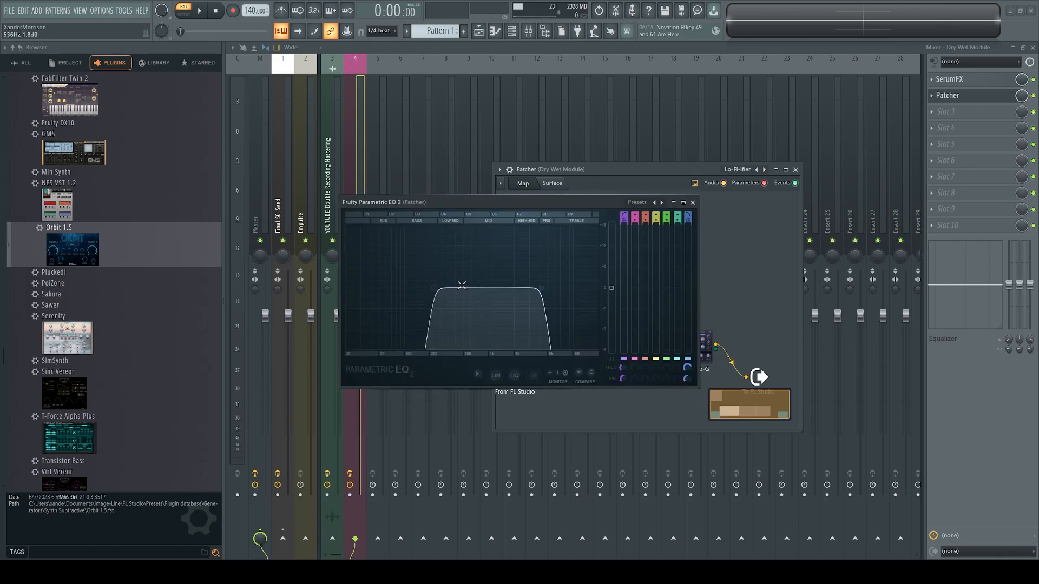
click(693, 202)
click(635, 349)
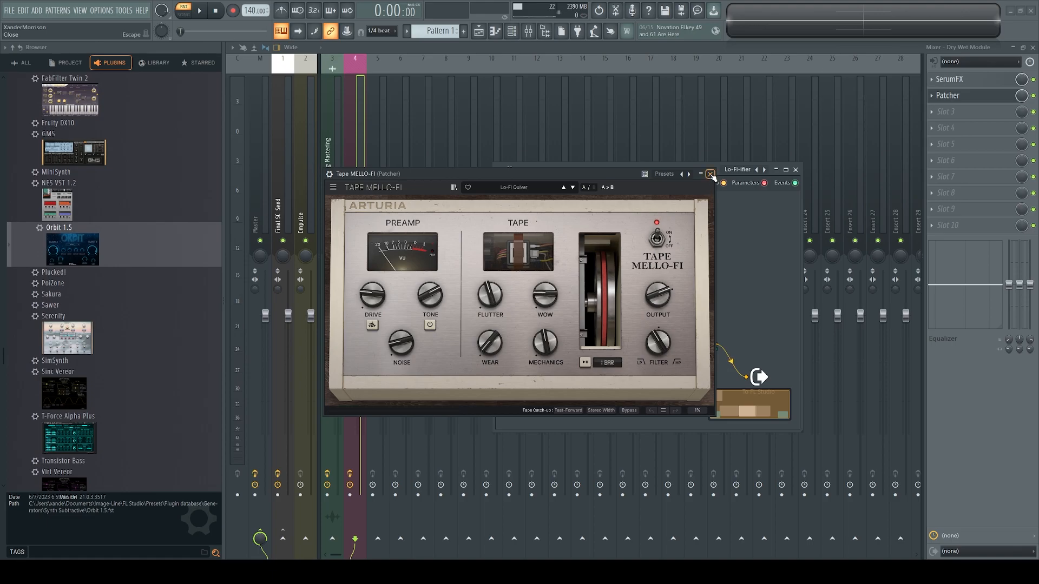
click(710, 174)
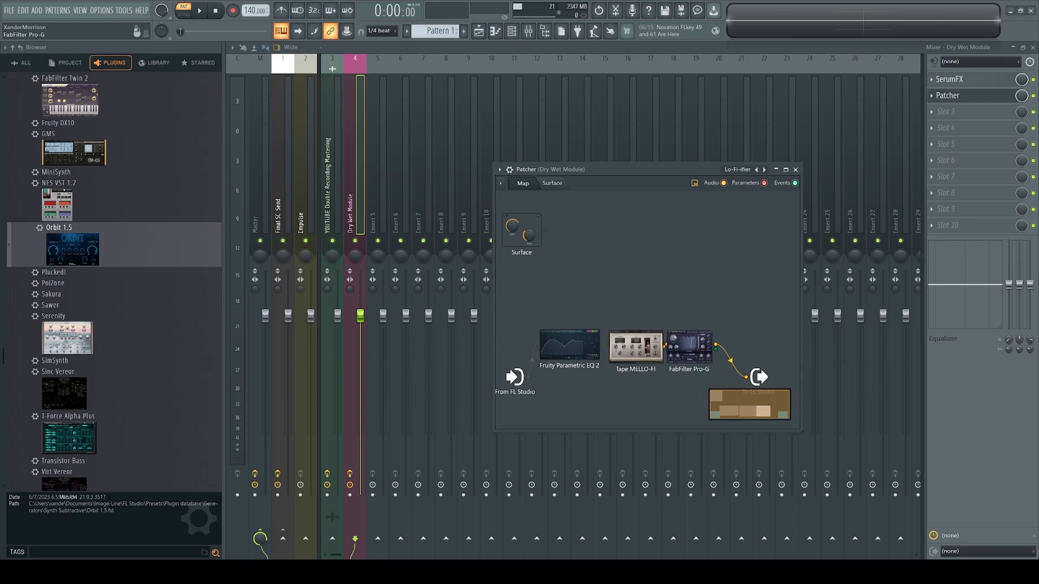
Step: Examine the FabFilter Pro-G gate settings at the end of the lo-fi chain, keeping the Patcher map in view
click(689, 348)
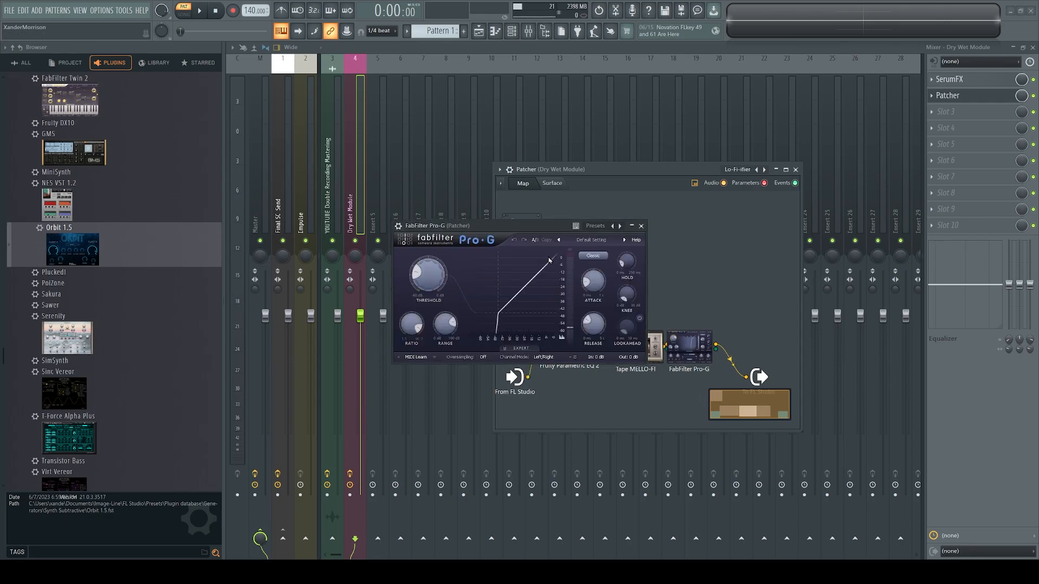
drag(530, 226, 524, 132)
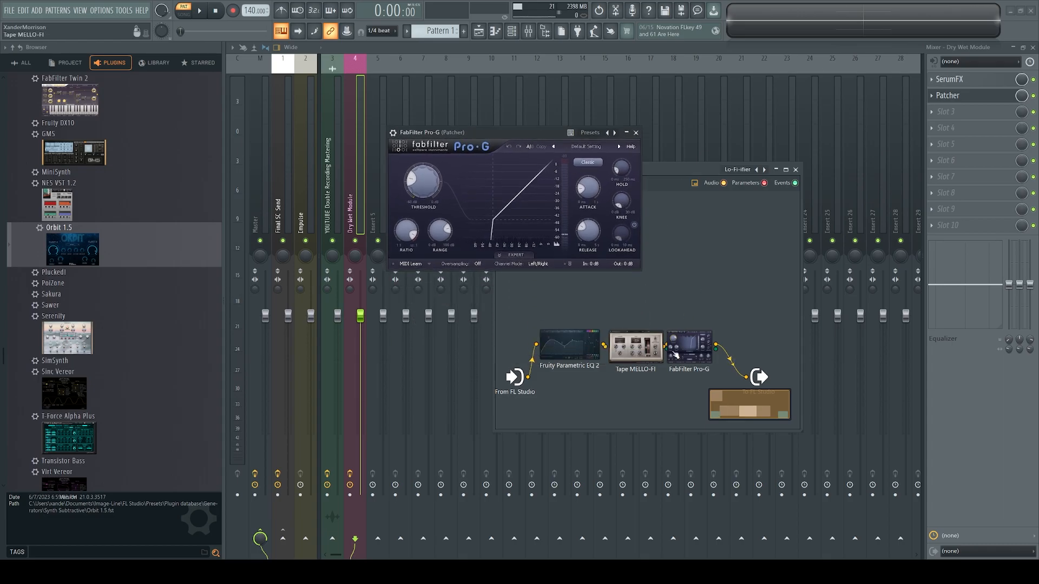
mouse_move(419, 181)
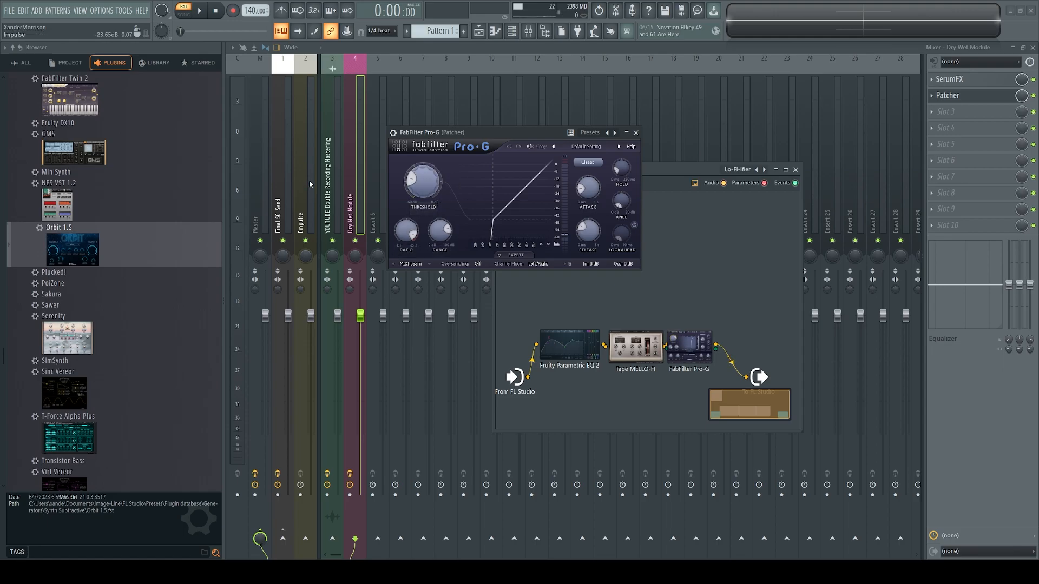
click(635, 132)
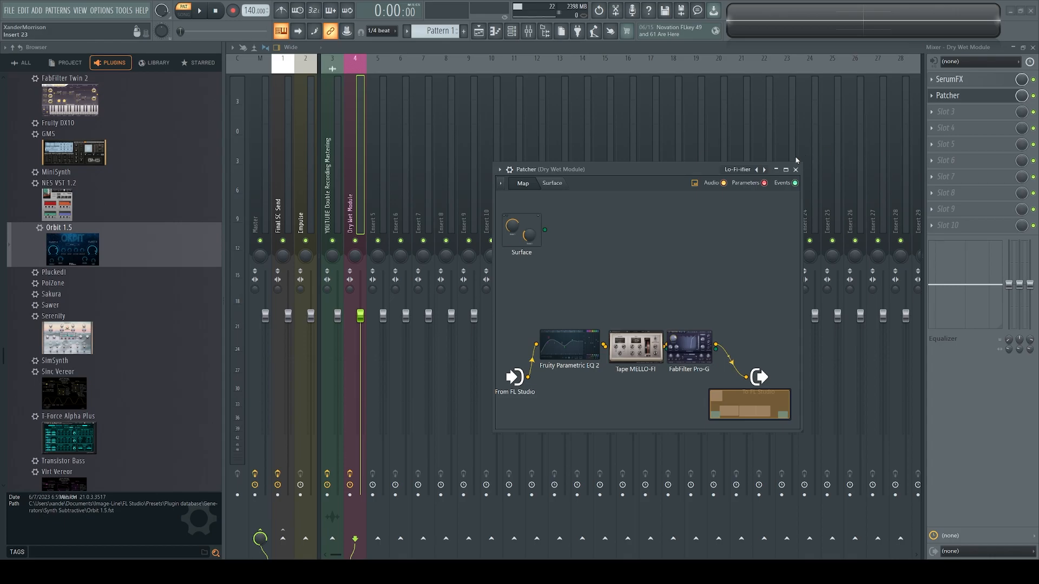
Step: Load the Low End Mono-izer preset in Patcher and examine the mixer matrix of its Fruity Stereo Shaper
right_click(764, 169)
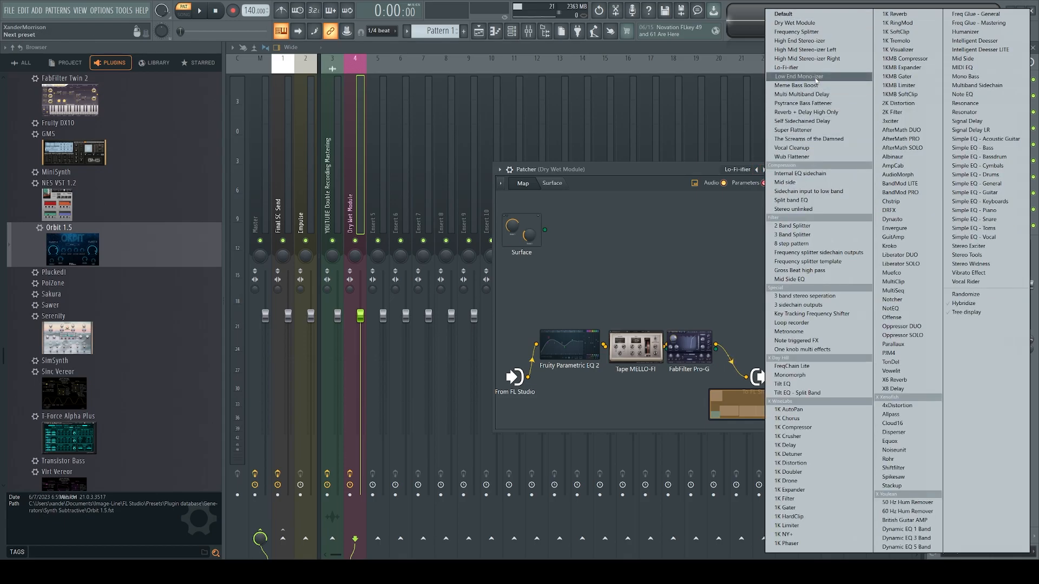
click(816, 77)
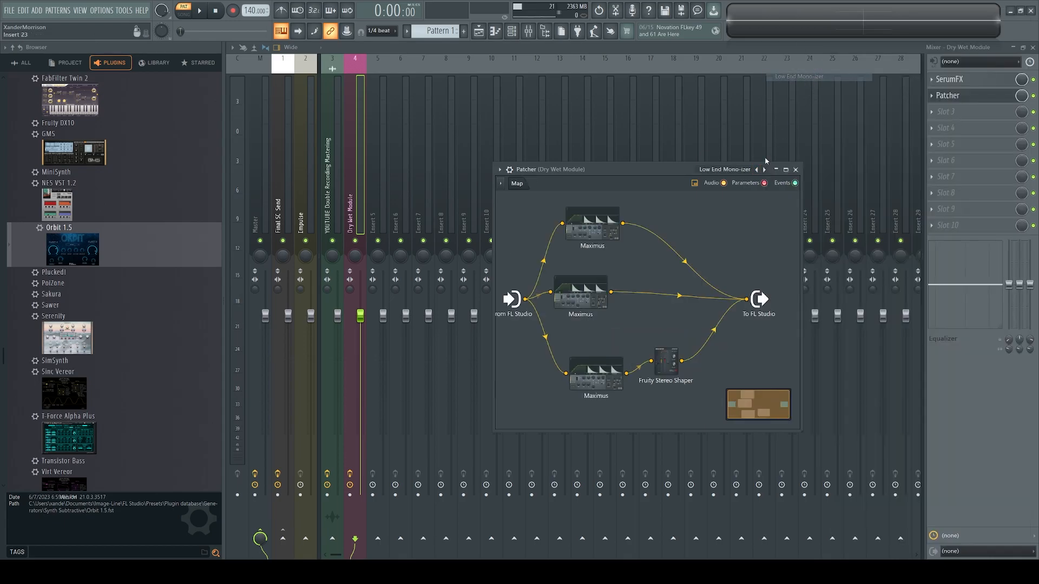
double_click(677, 369)
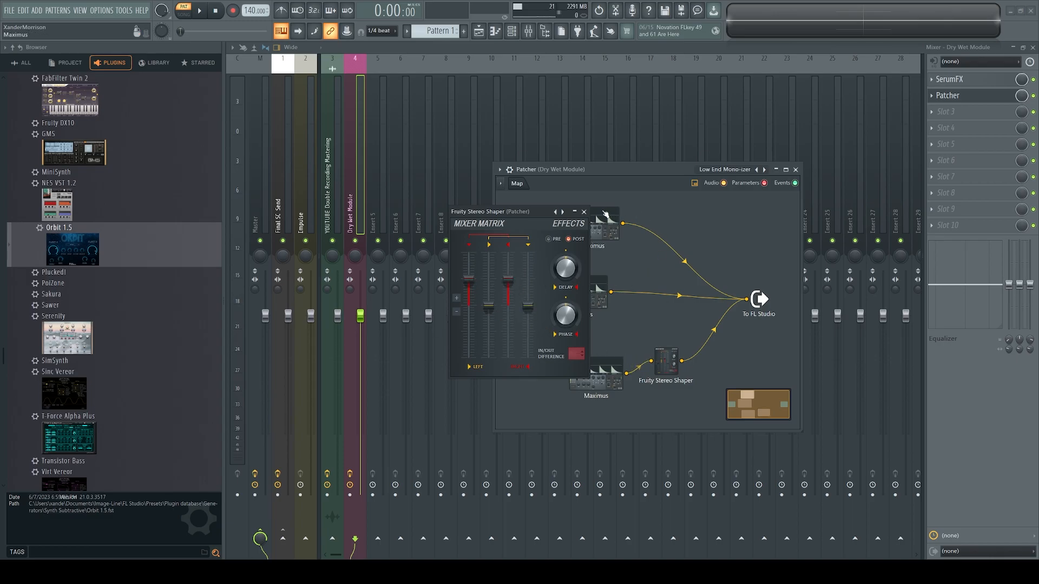
click(584, 211)
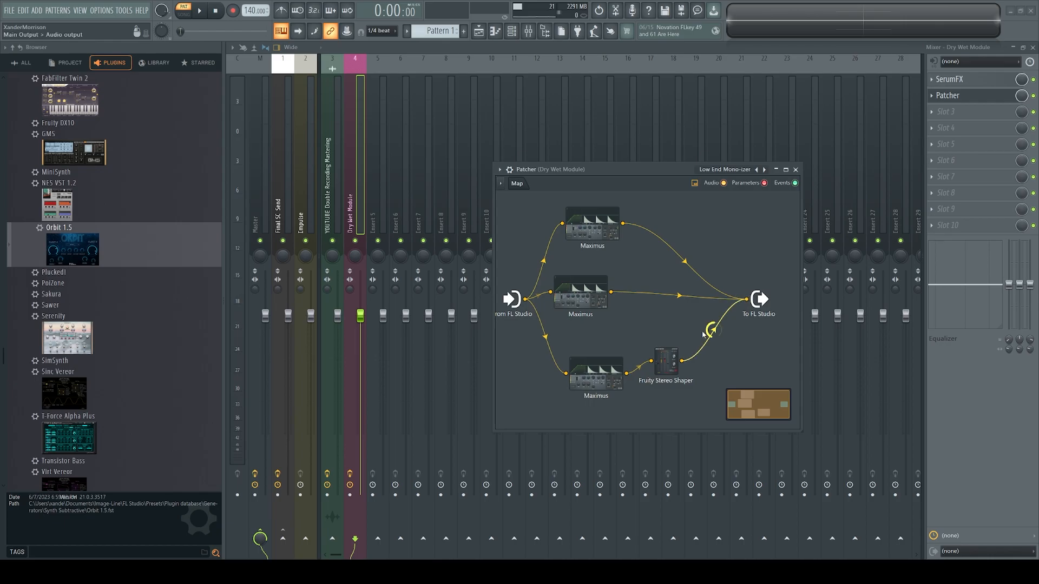
Step: Load the Meme Bass Boost preset in Patcher to view its routing, followed by the Psytrance Bass Fattener preset
right_click(763, 170)
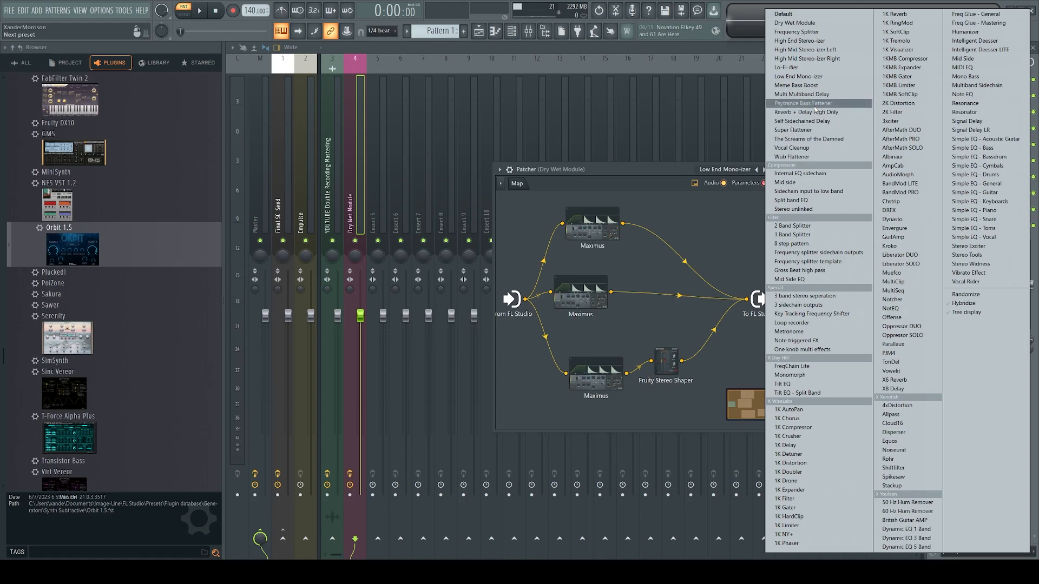
click(813, 87)
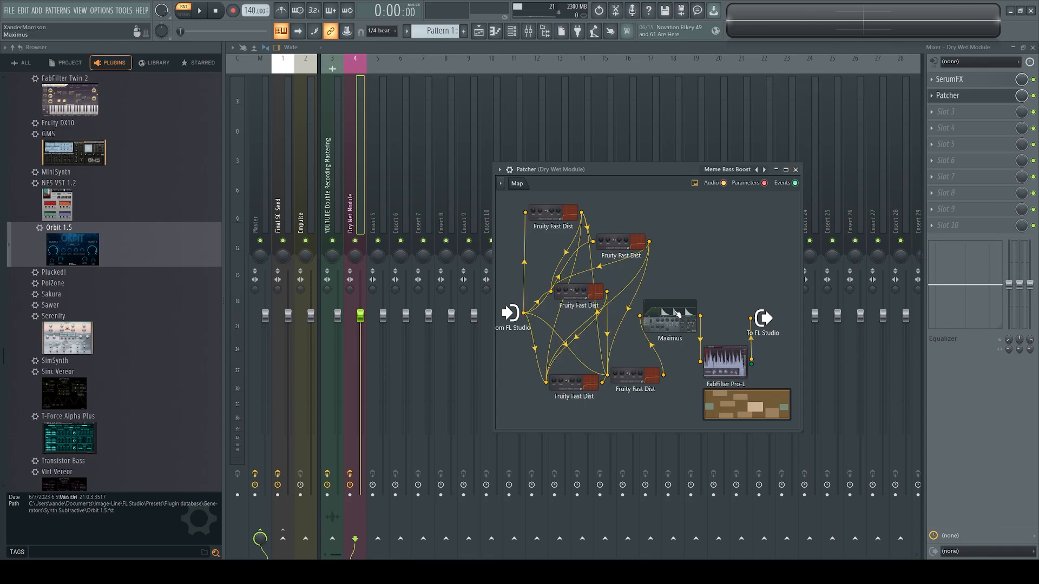
right_click(765, 170)
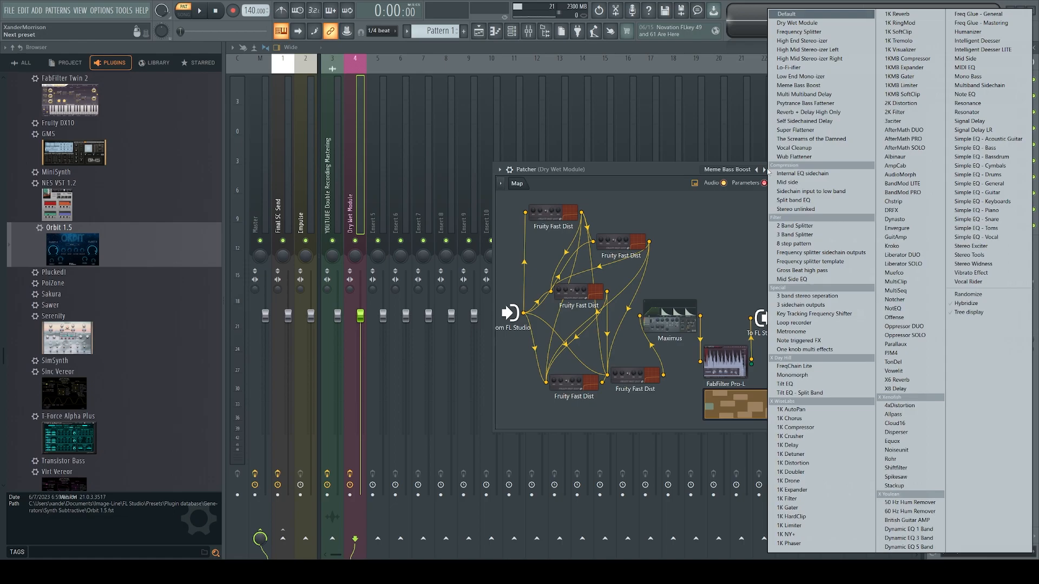
click(805, 103)
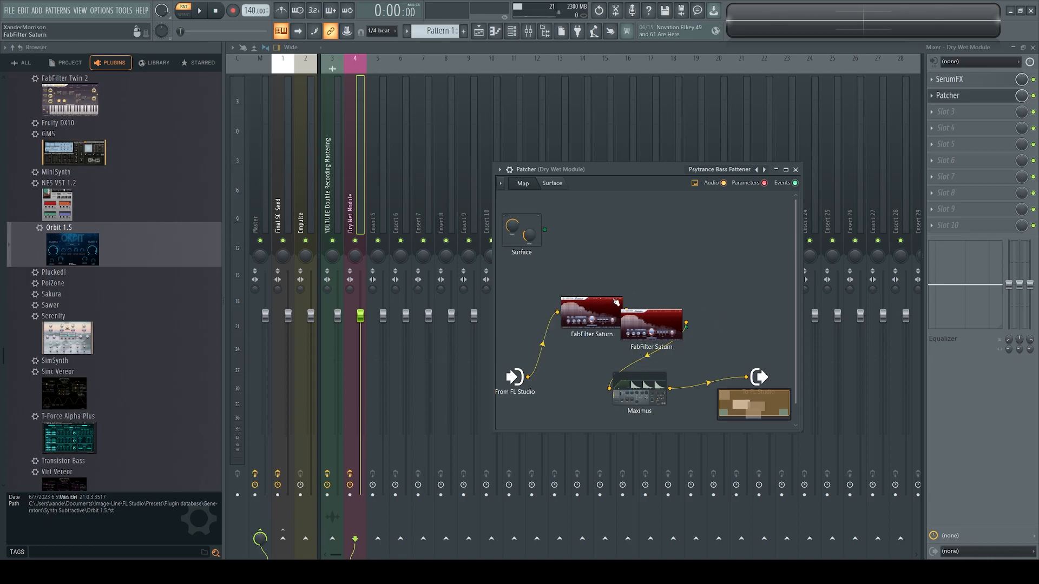
Step: Load the Reverb + Delay High Only preset in Patcher to view its routing, and replace it with Self Sidechained Delay
right_click(763, 170)
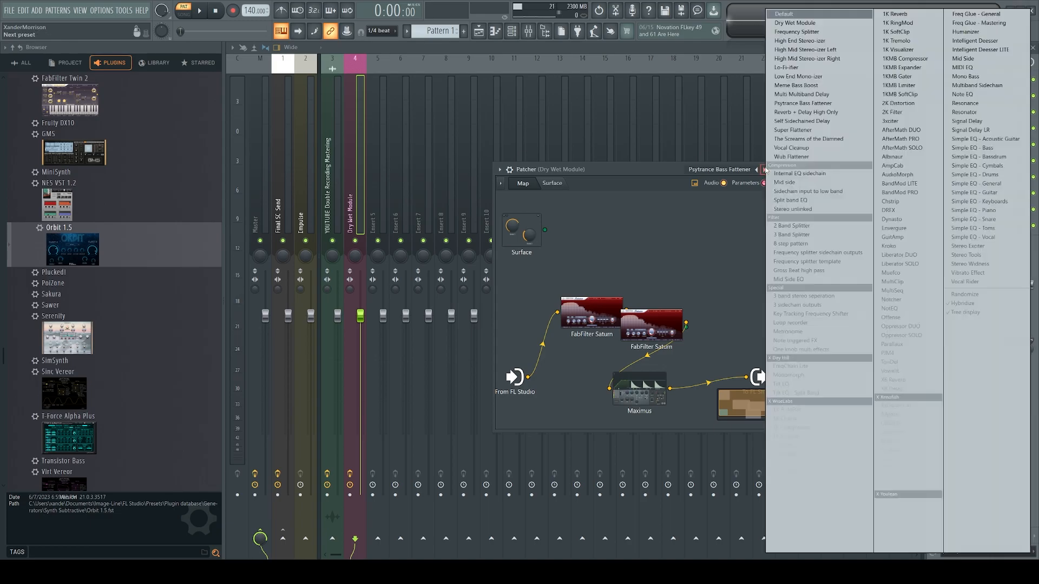
click(814, 112)
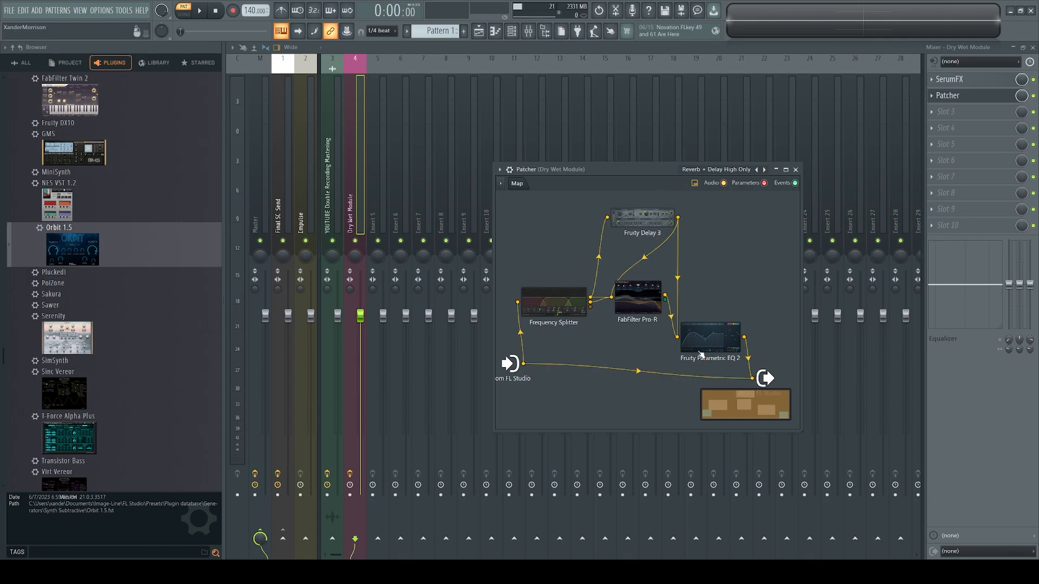
right_click(763, 170)
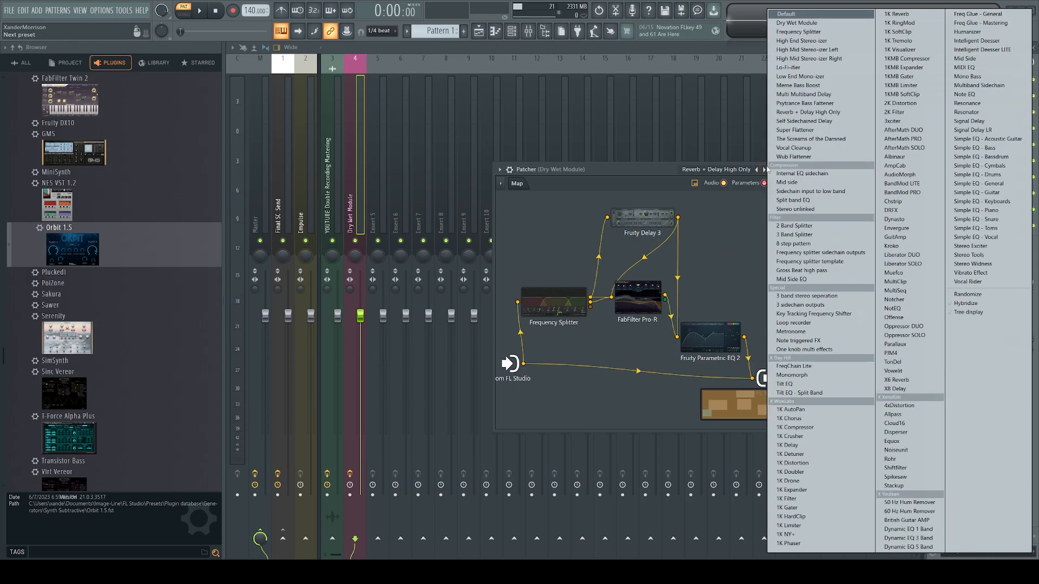
click(819, 122)
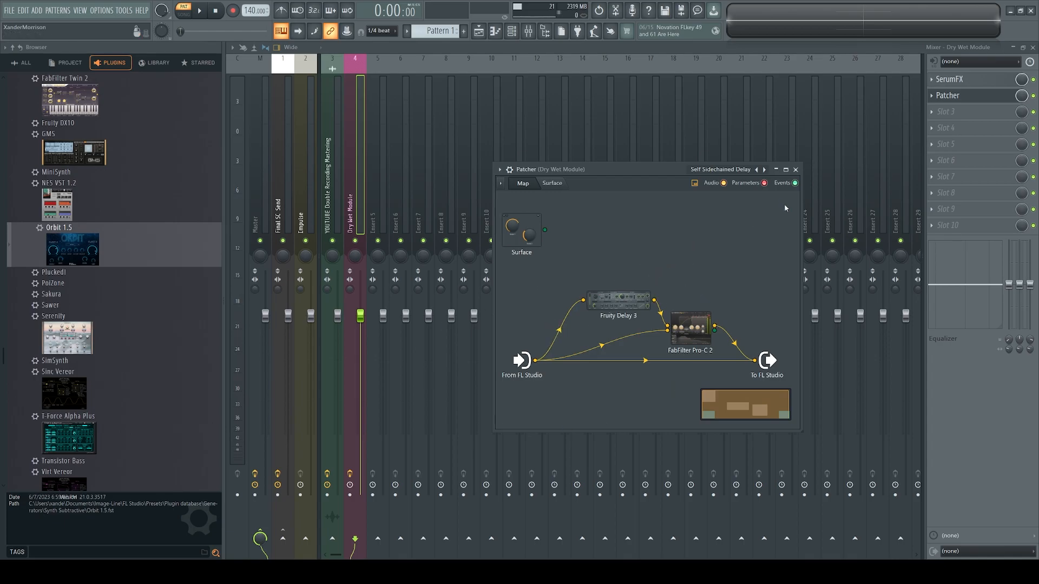
Step: Load the Super Flattener preset in Patcher and examine its FabFilter Pro-MB instances and the FabFilter Pro-L at the end of the chain
right_click(763, 170)
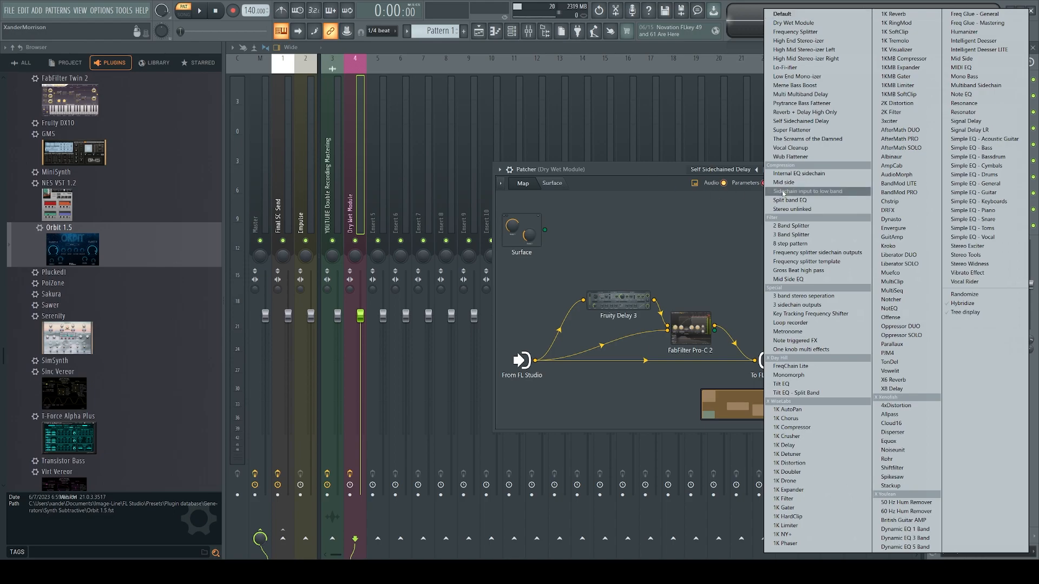
click(802, 131)
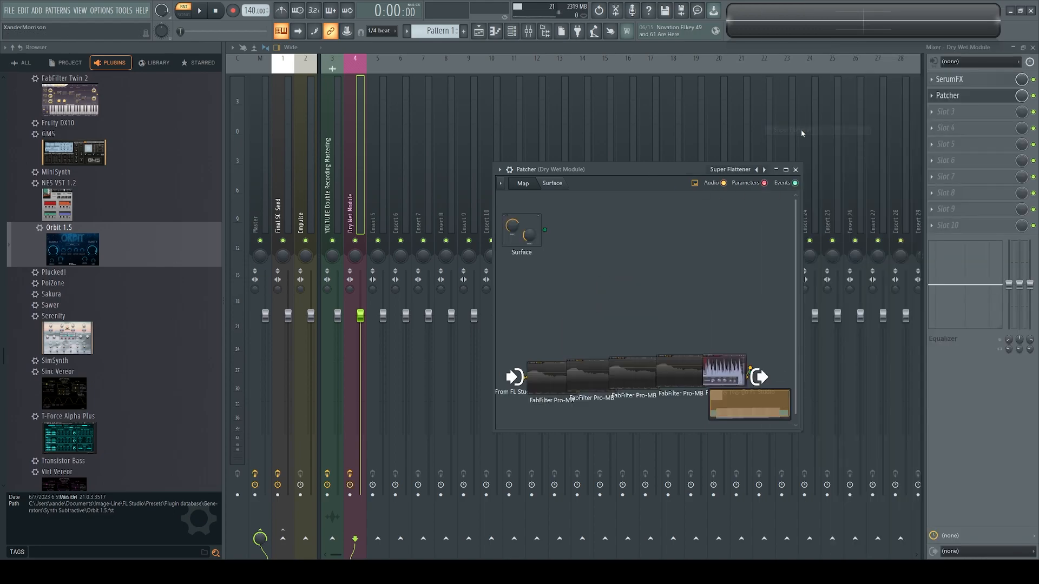
click(554, 389)
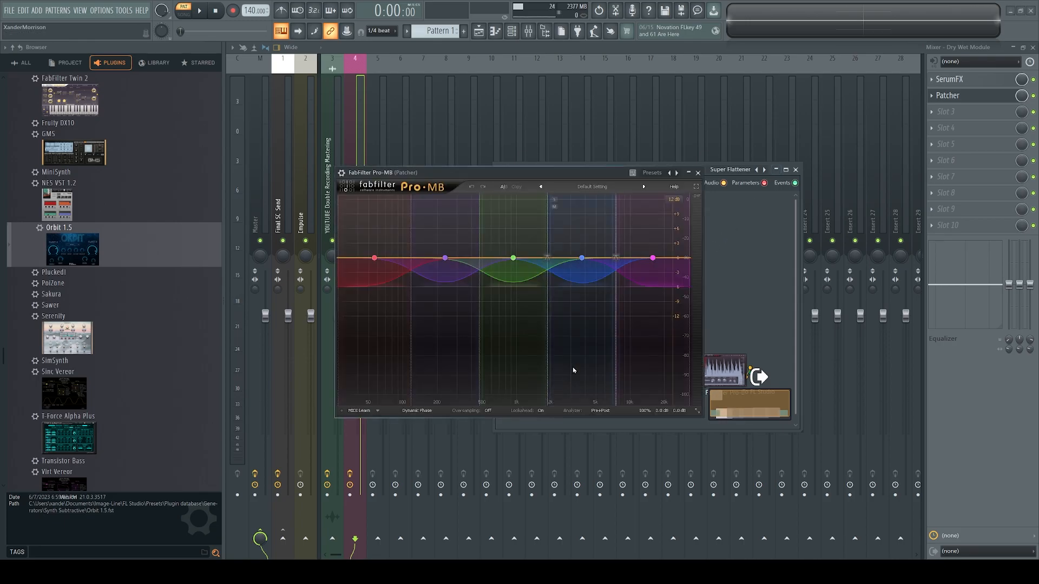
click(699, 171)
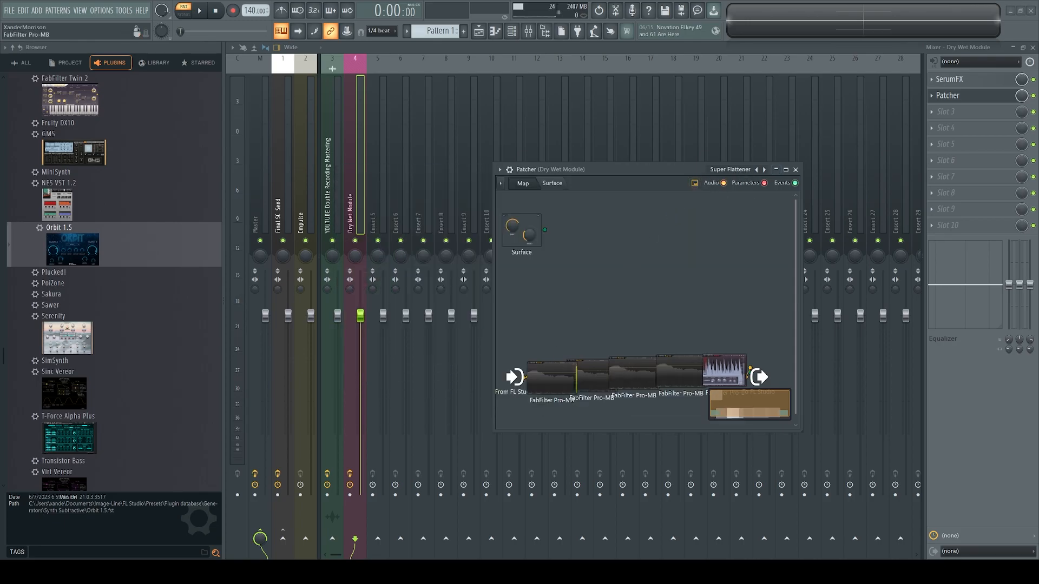
click(630, 369)
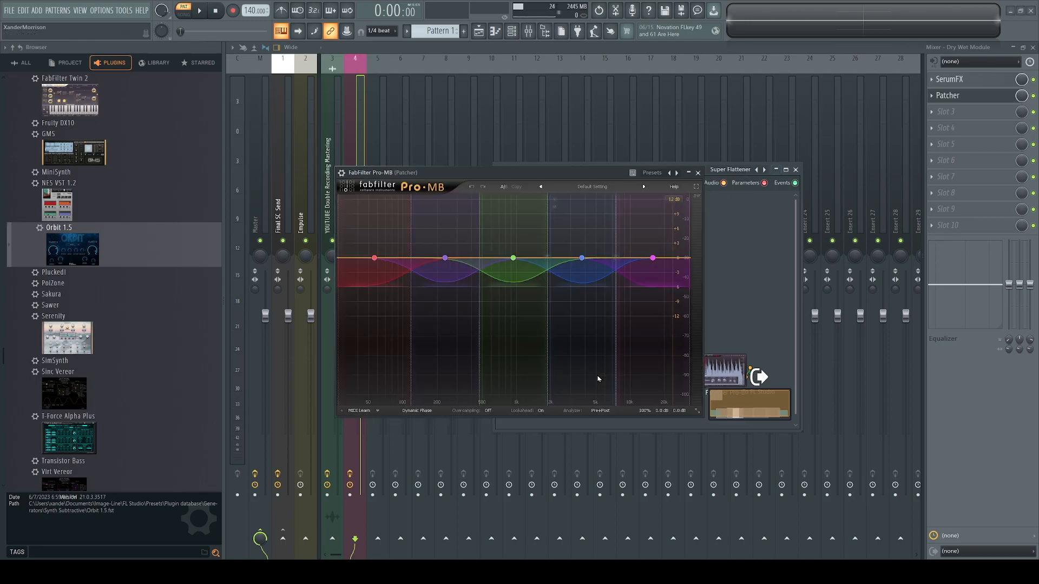
click(698, 173)
click(728, 371)
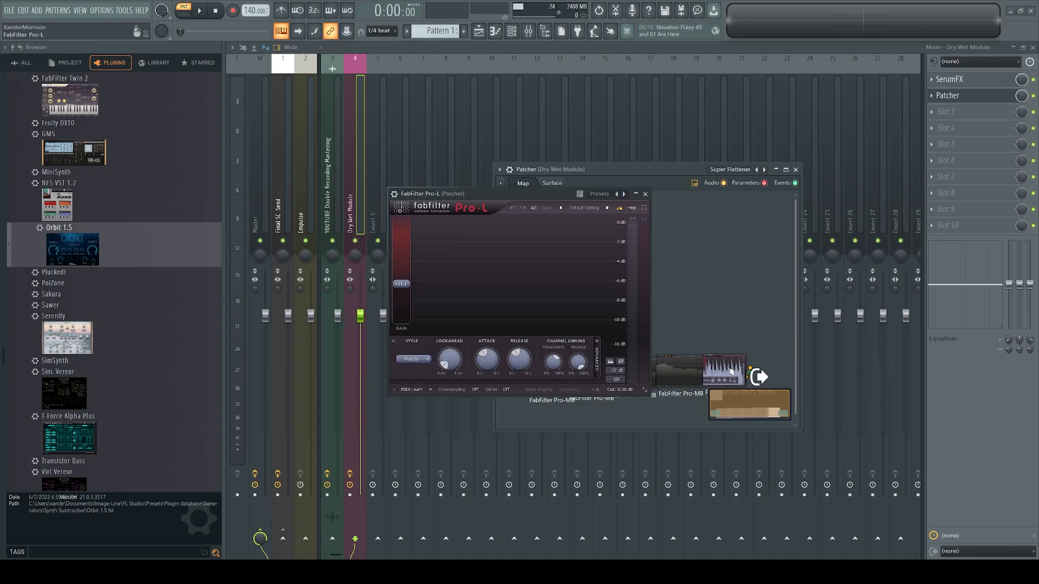
click(645, 194)
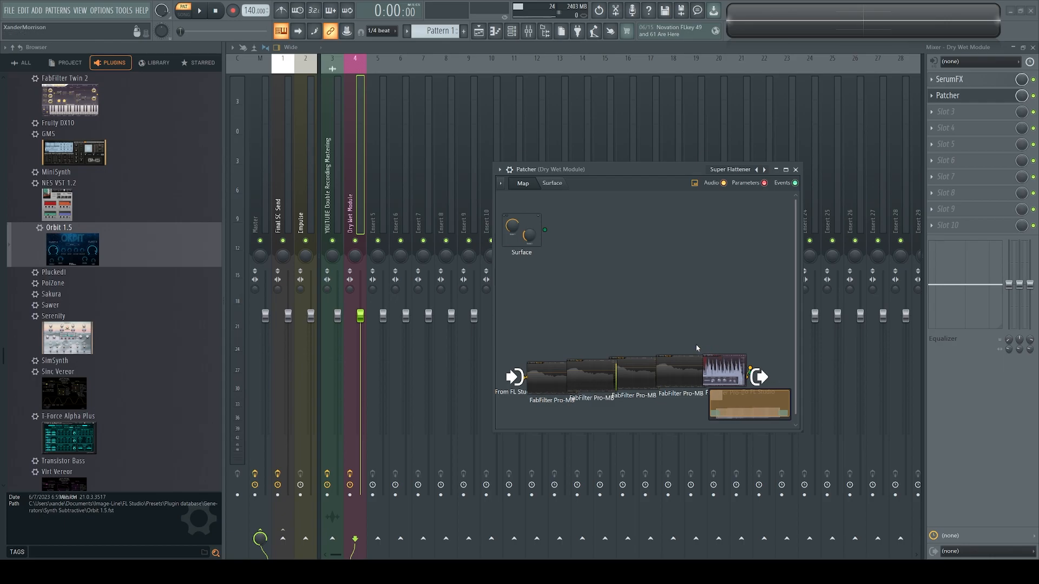
Step: Load The Screams of the Damned preset in Patcher and enlarge its window to view the feedback routing between the nested Patchers
right_click(764, 170)
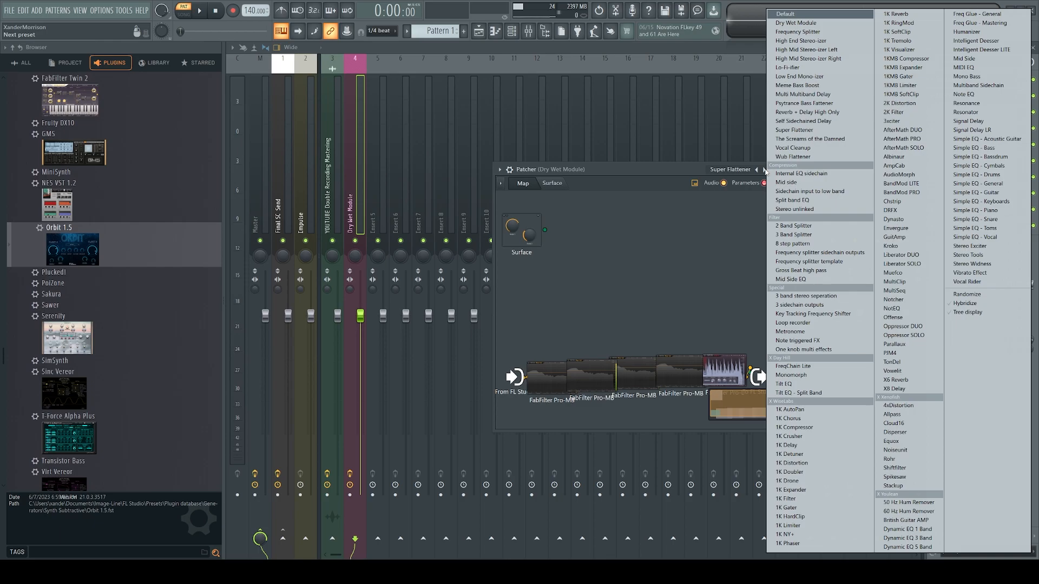
click(821, 141)
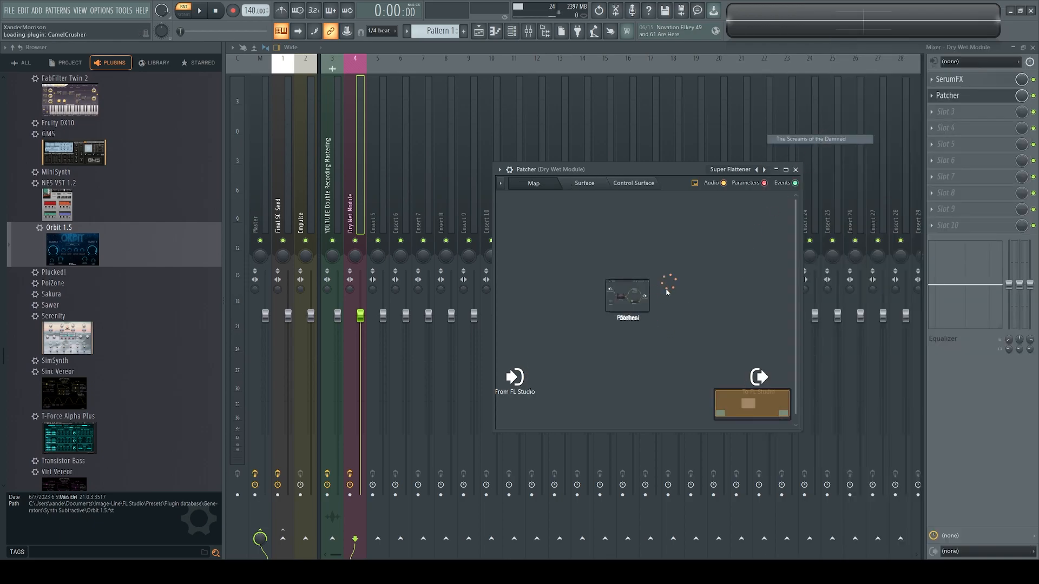
drag(801, 274, 954, 274)
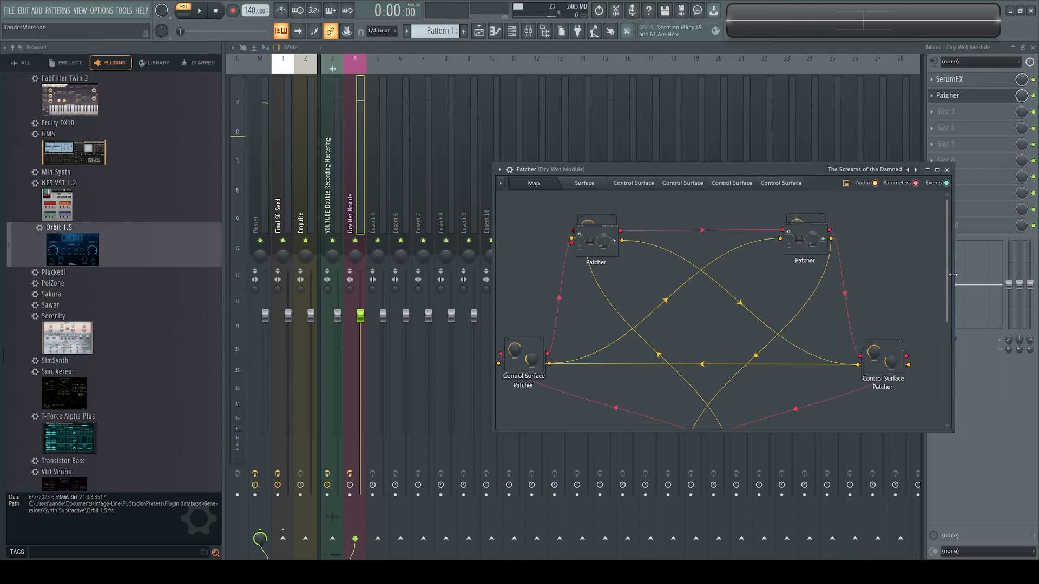
click(833, 432)
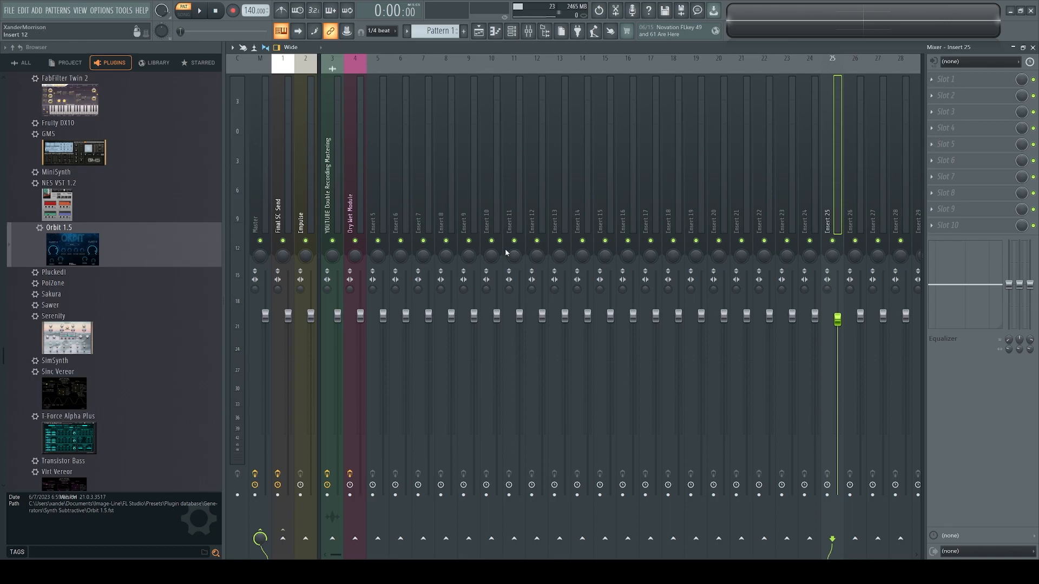
click(336, 183)
click(353, 184)
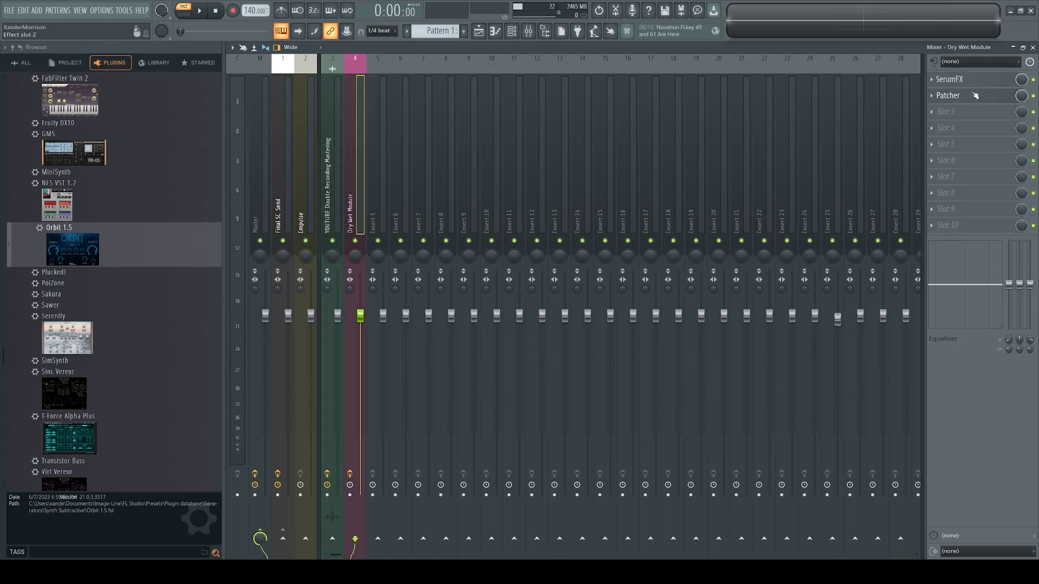
click(949, 96)
drag(747, 431, 744, 538)
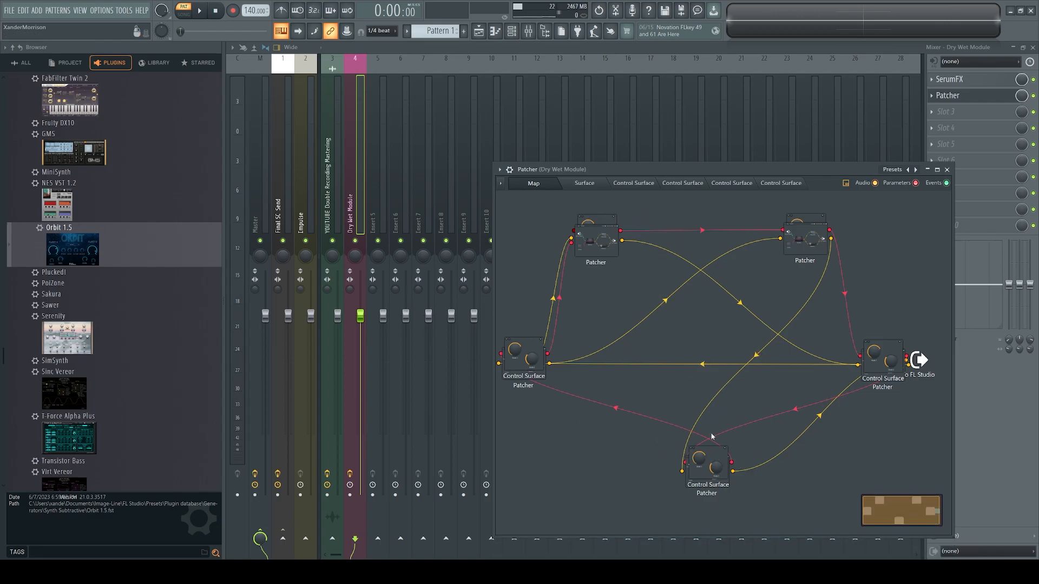
Step: Load the Vocal Cleanup preset in Patcher to view its routing, and replace it with Multi Multiband Delay
click(915, 171)
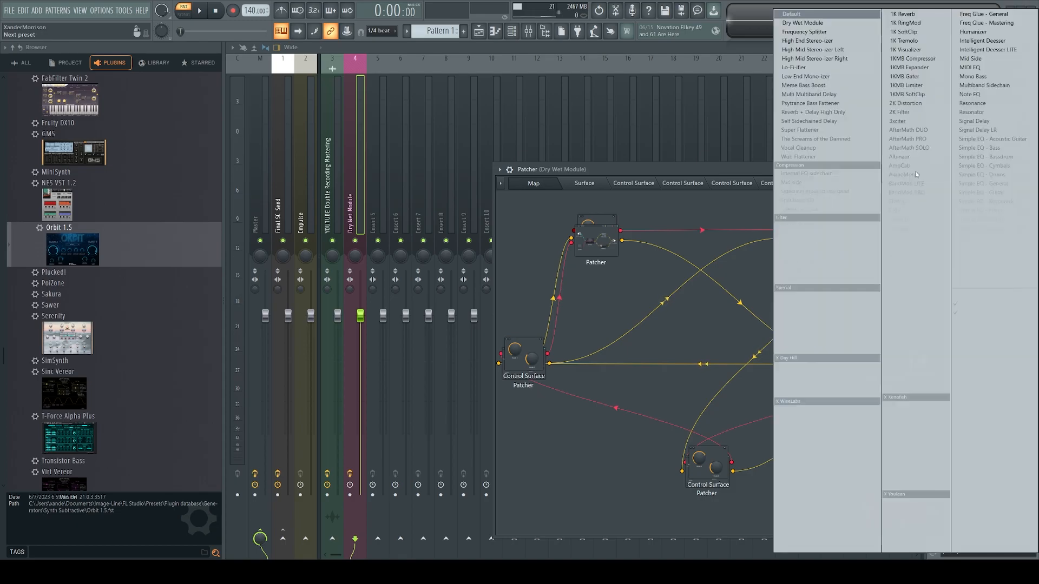
click(841, 149)
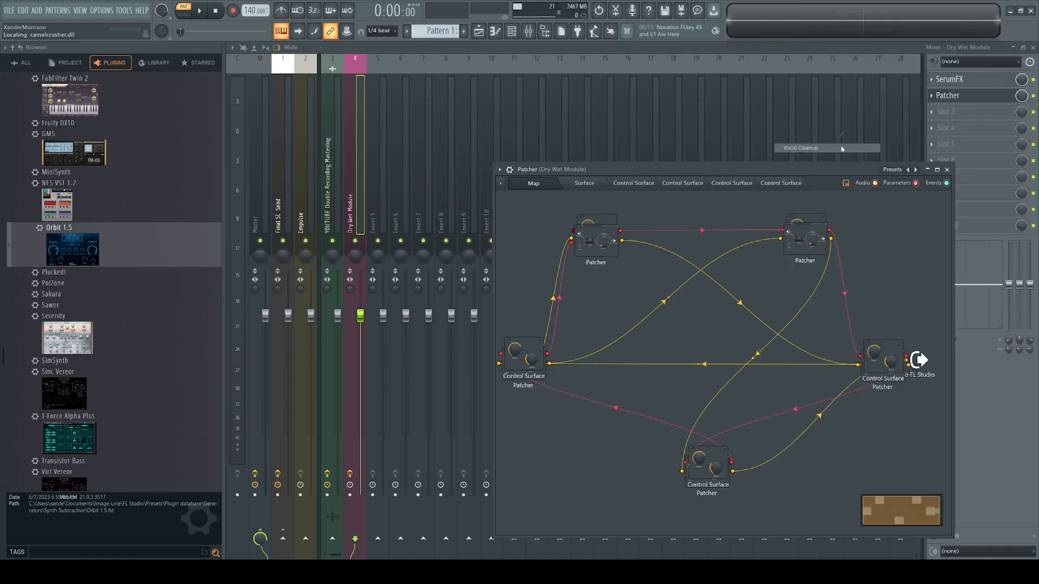
click(915, 171)
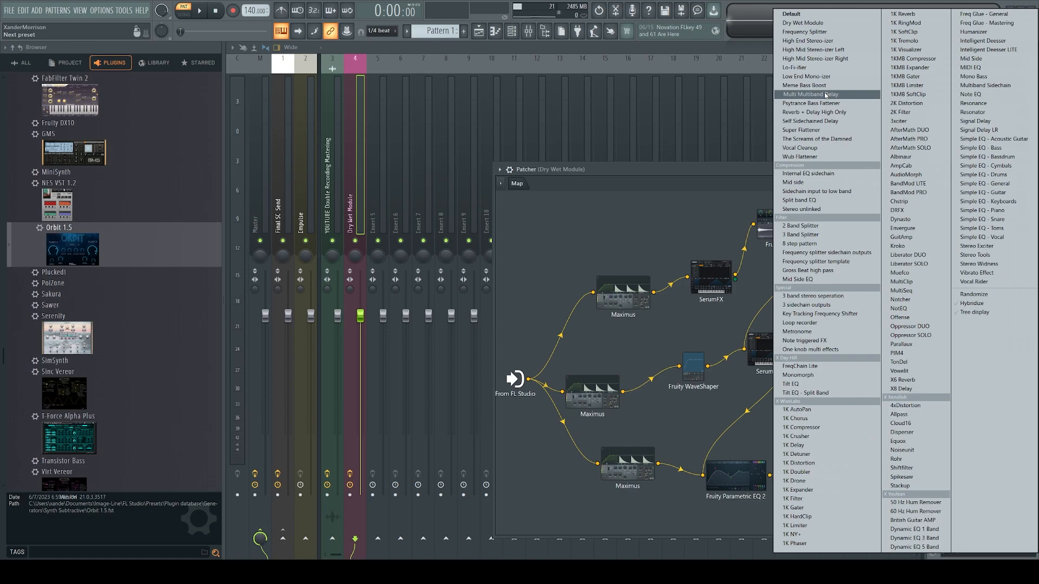
click(826, 95)
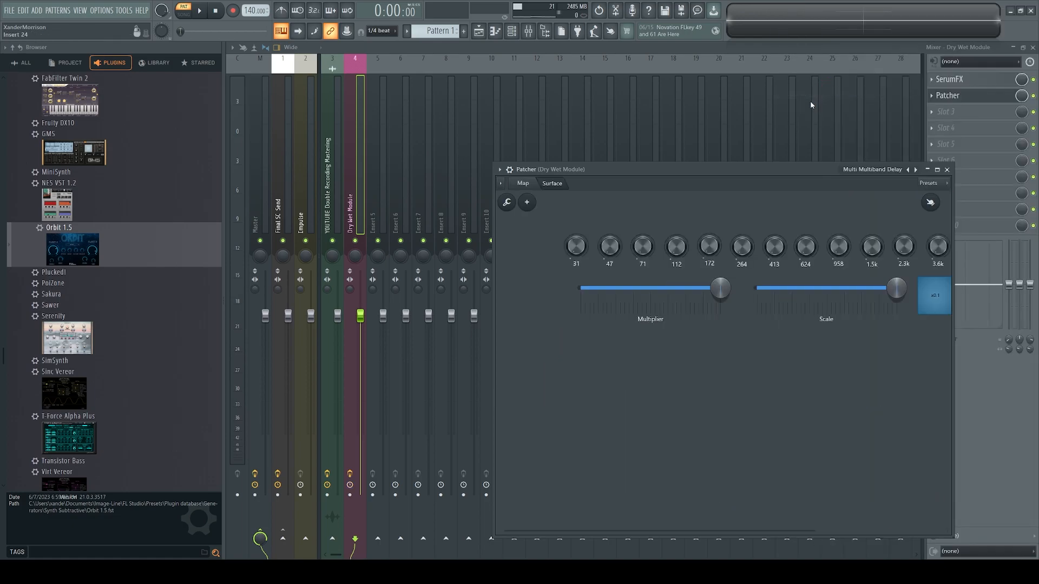
Step: Reposition and enlarge the Patcher window to show all the surface's band knobs and the whole Multi Multiband Delay routing map
drag(649, 169, 411, 143)
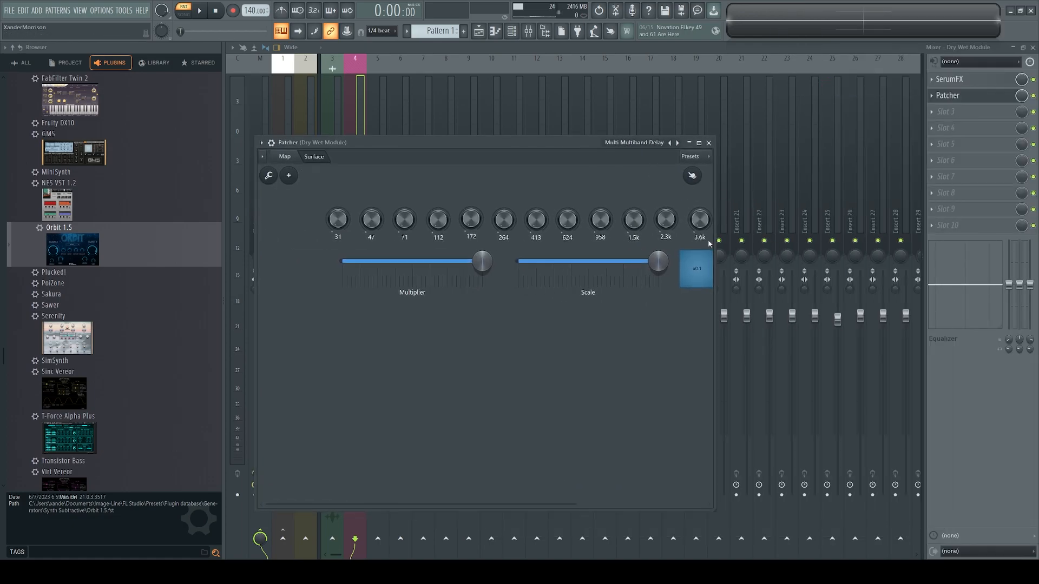
drag(714, 244, 895, 244)
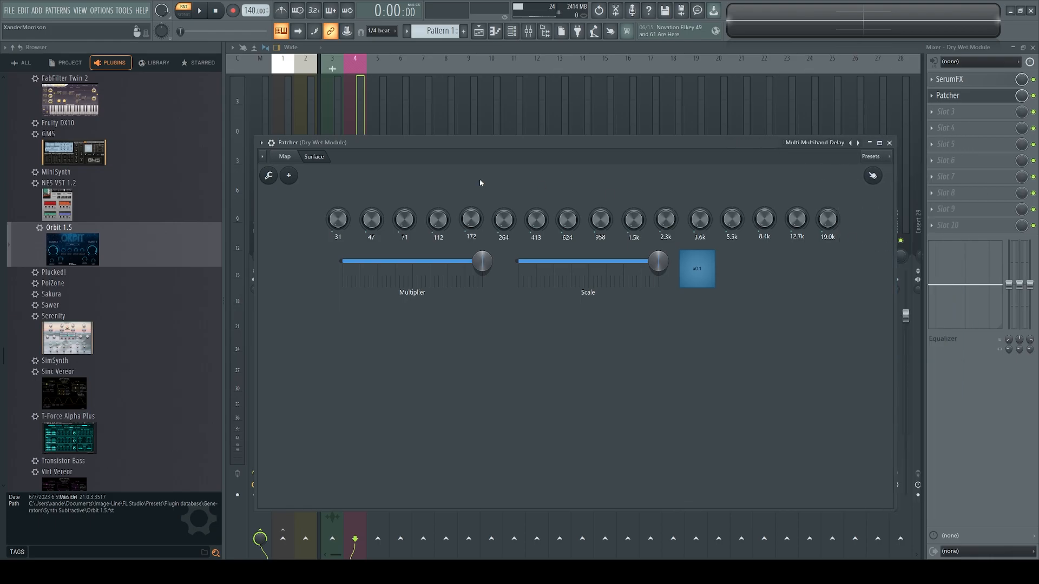
click(285, 158)
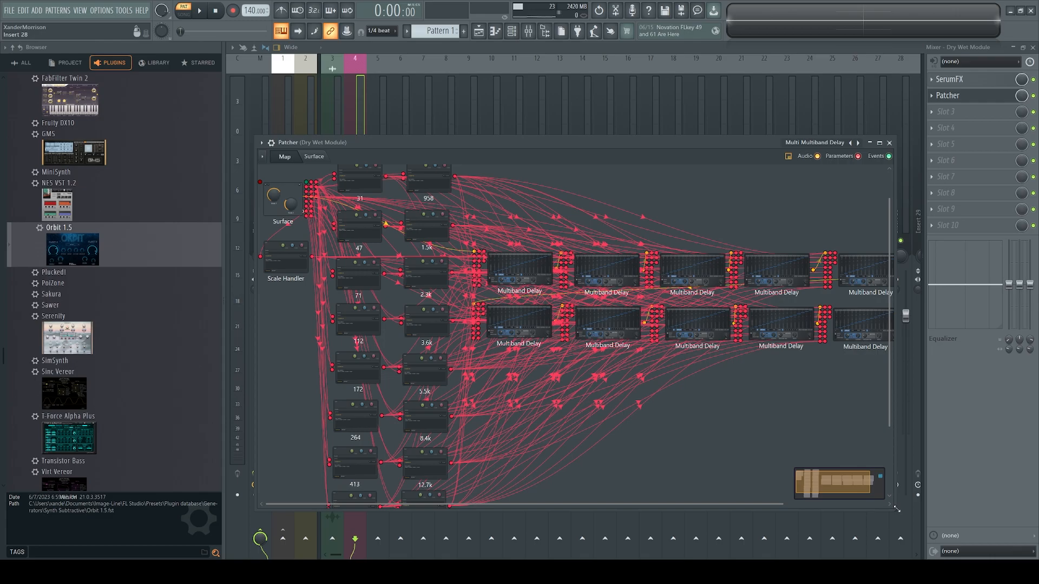
drag(894, 511, 993, 545)
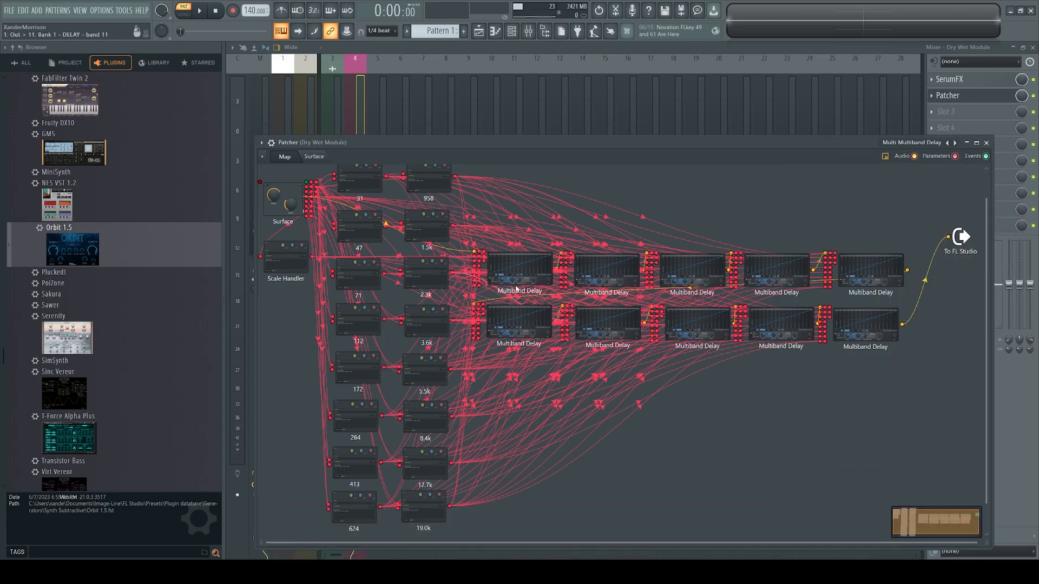
Step: Draw trial delay curves across the bands of the first Multiband Delay, reset all bands to zero and close the plugin
click(532, 271)
drag(483, 212, 676, 194)
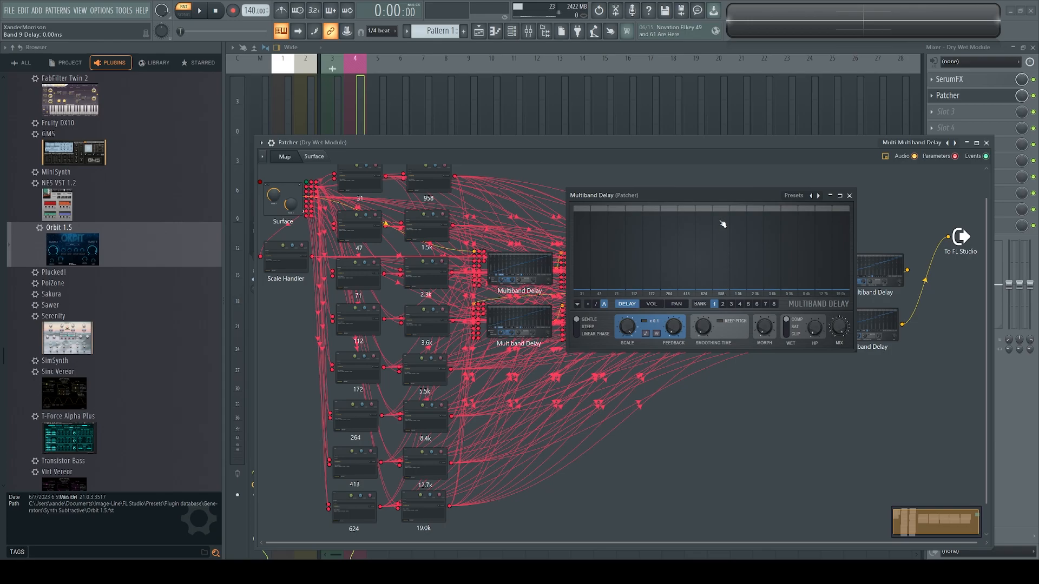
mouse_move(722, 287)
mouse_down()
mouse_move(722, 277)
mouse_move(721, 300)
mouse_move(723, 285)
mouse_up()
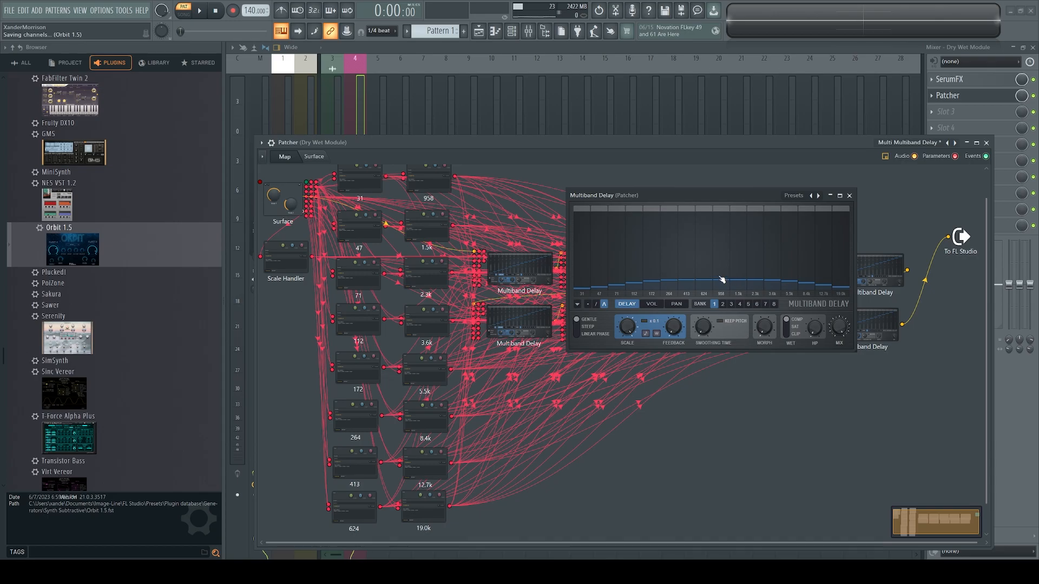
mouse_move(726, 243)
mouse_down()
mouse_move(720, 227)
mouse_move(714, 270)
mouse_move(657, 237)
mouse_move(581, 262)
mouse_move(805, 278)
mouse_move(623, 275)
mouse_up()
mouse_move(796, 259)
mouse_down()
mouse_move(695, 288)
mouse_move(576, 290)
mouse_up()
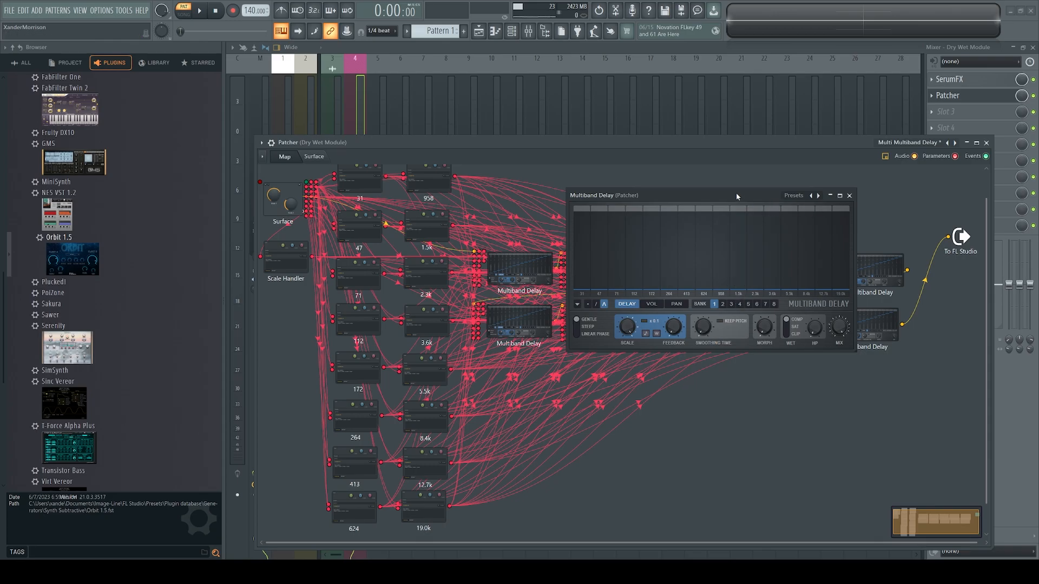
click(850, 196)
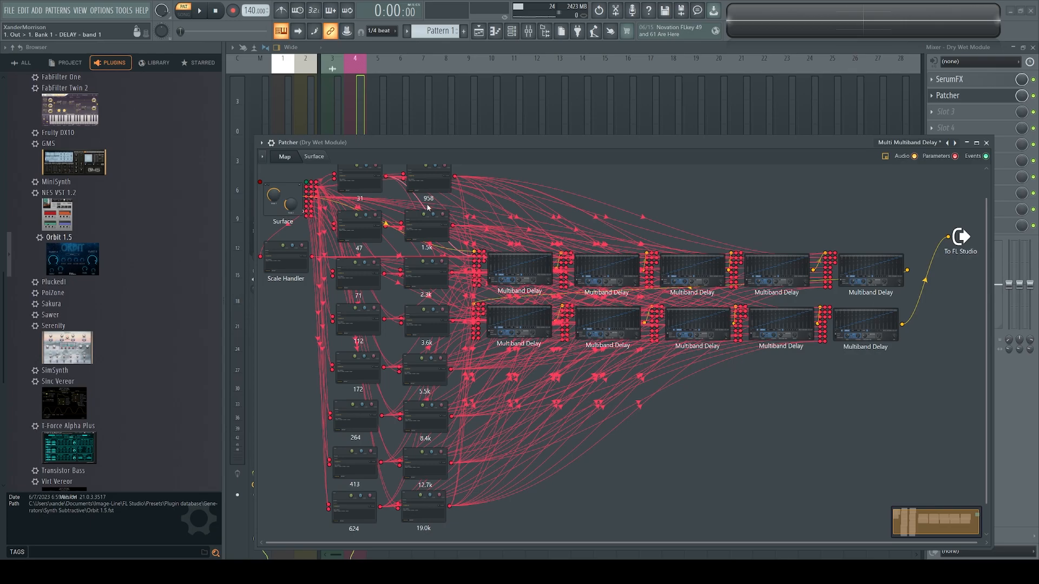
Step: Raise the 31 band knob on the Patcher surface to about 0.70 and examine the mapping formula in the map's 31 controller
double_click(290, 211)
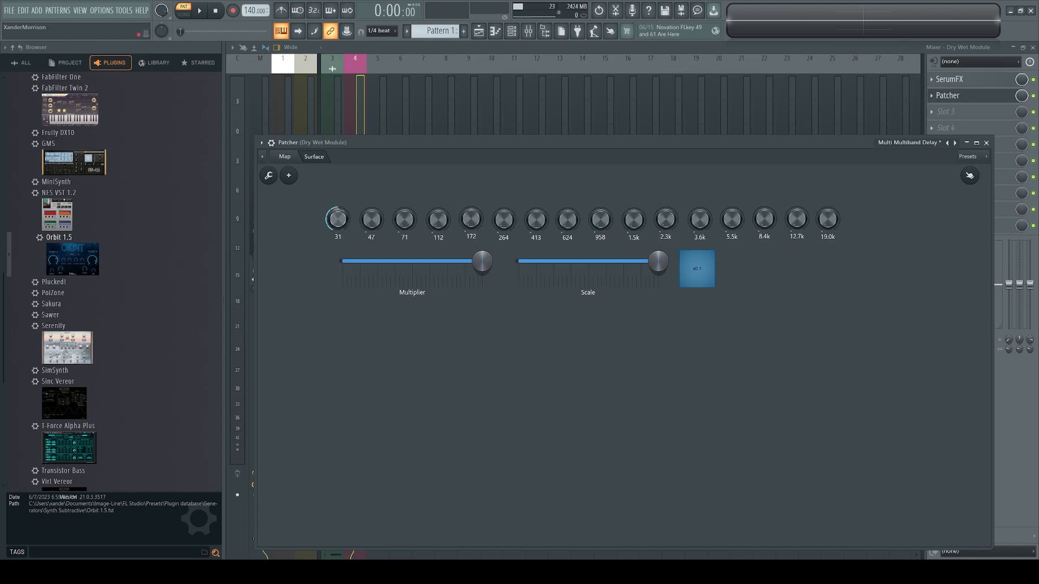
click(285, 157)
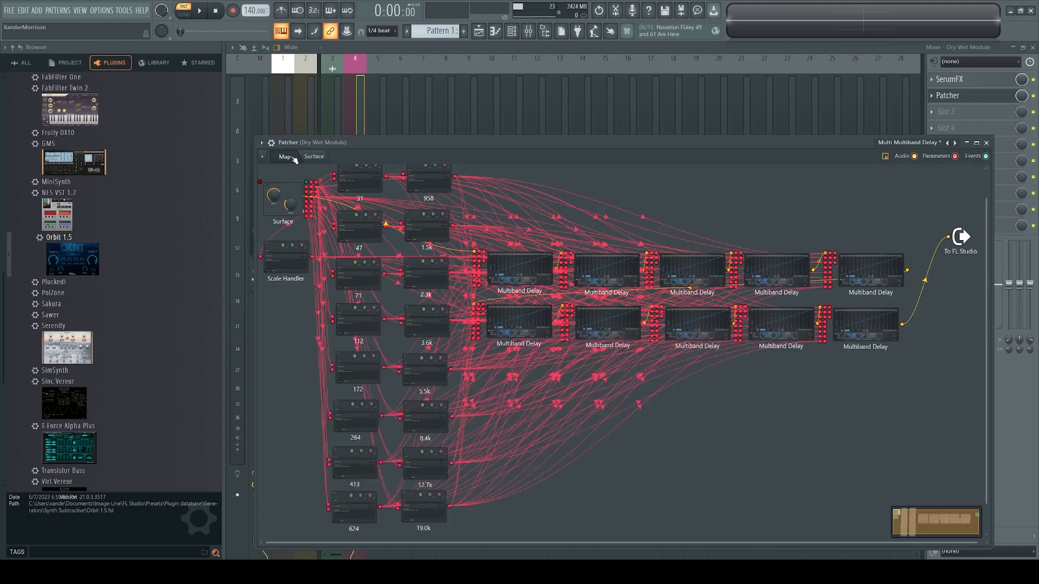
double_click(360, 184)
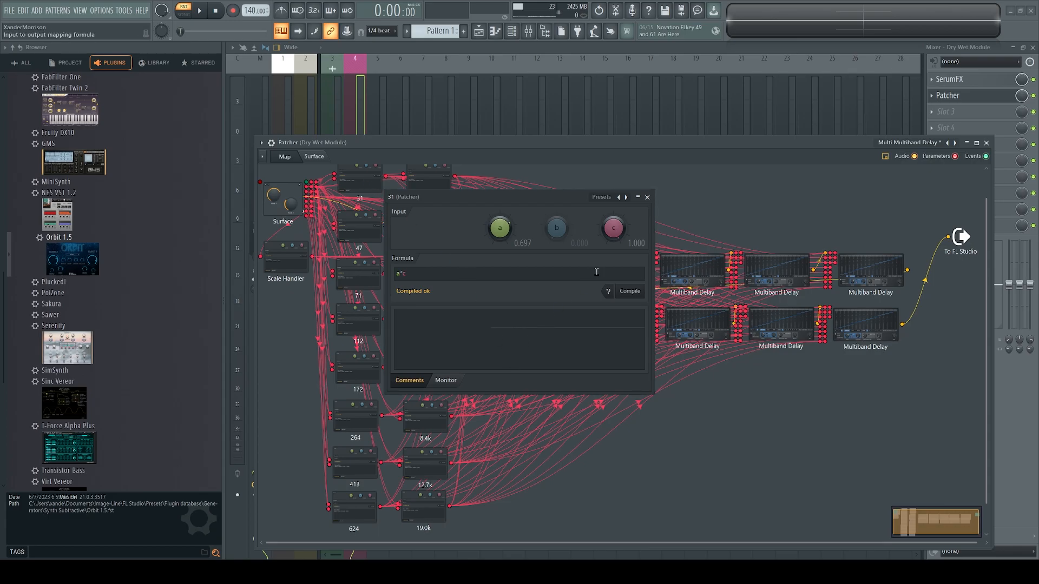
click(647, 197)
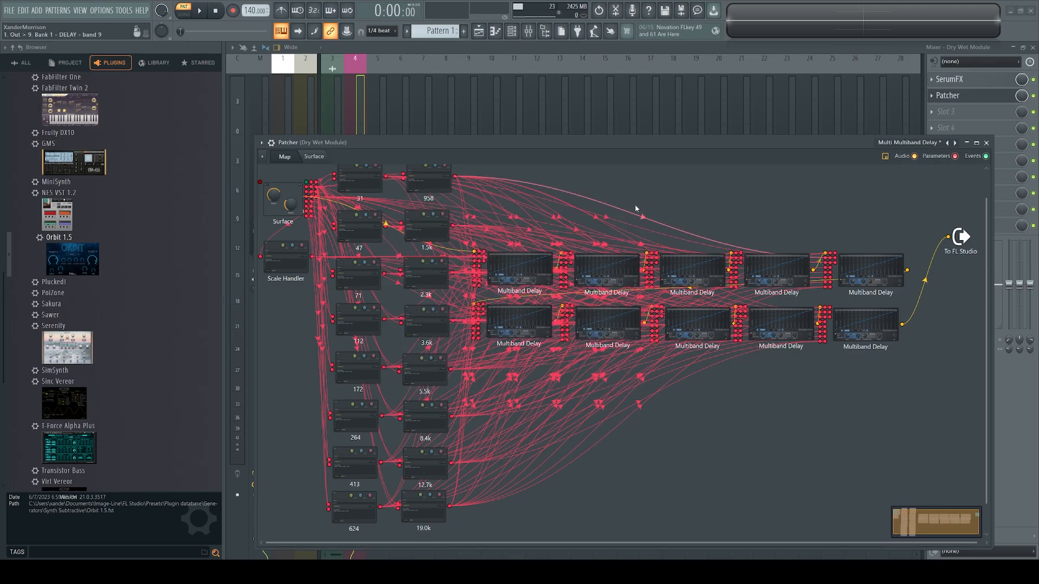
Step: Examine the band 1 delay in the first two Multiband Delay plugins of the upper row
click(518, 267)
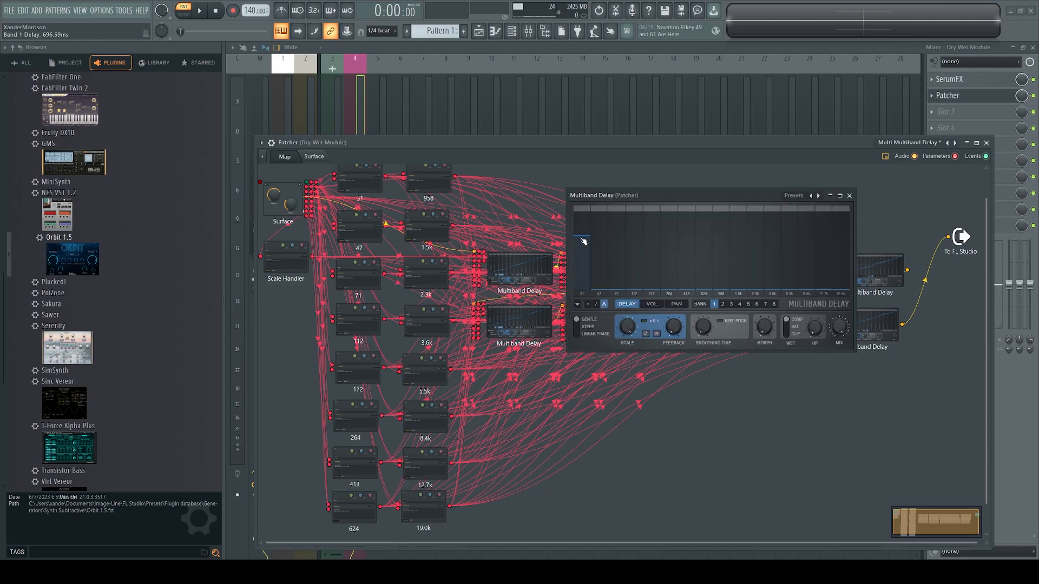
click(849, 195)
click(616, 276)
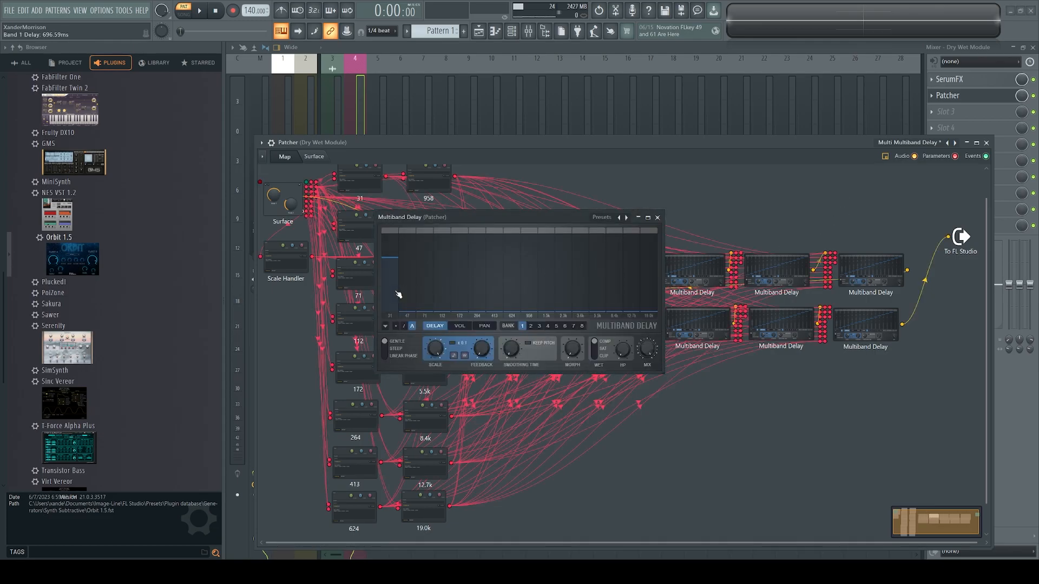
click(655, 220)
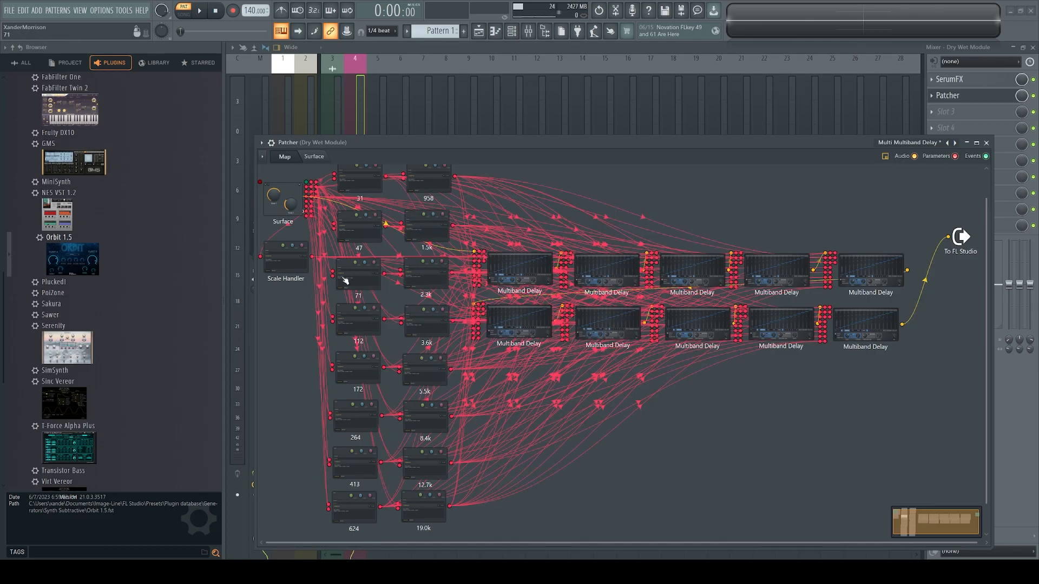
Step: Try the 958 knob and Scale slider on the Multi Multiband Delay surface, and reposition the Patcher window on the Serum track
double_click(289, 203)
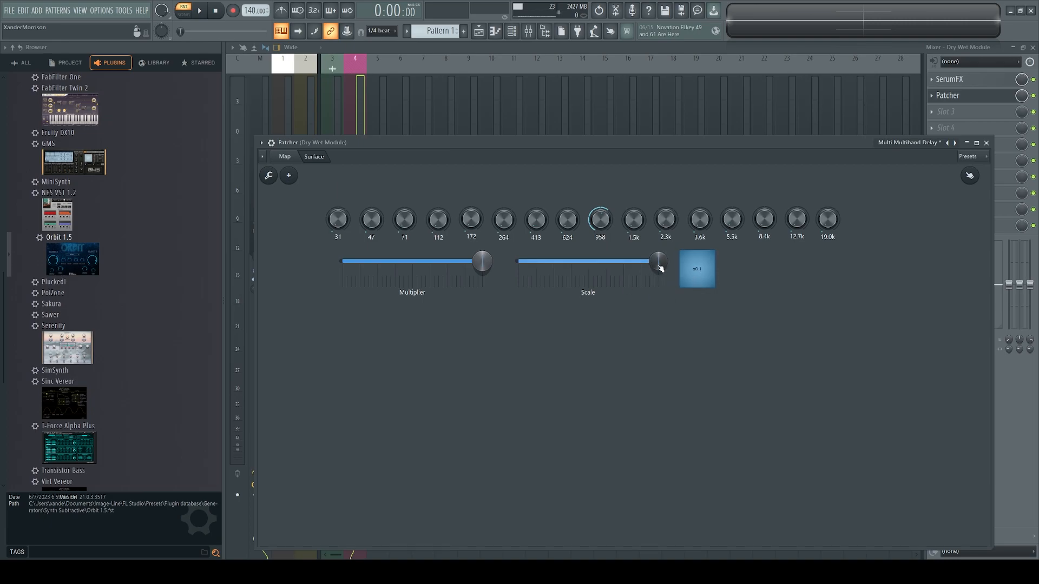
mouse_move(662, 266)
mouse_down()
mouse_move(530, 270)
mouse_move(658, 266)
mouse_up()
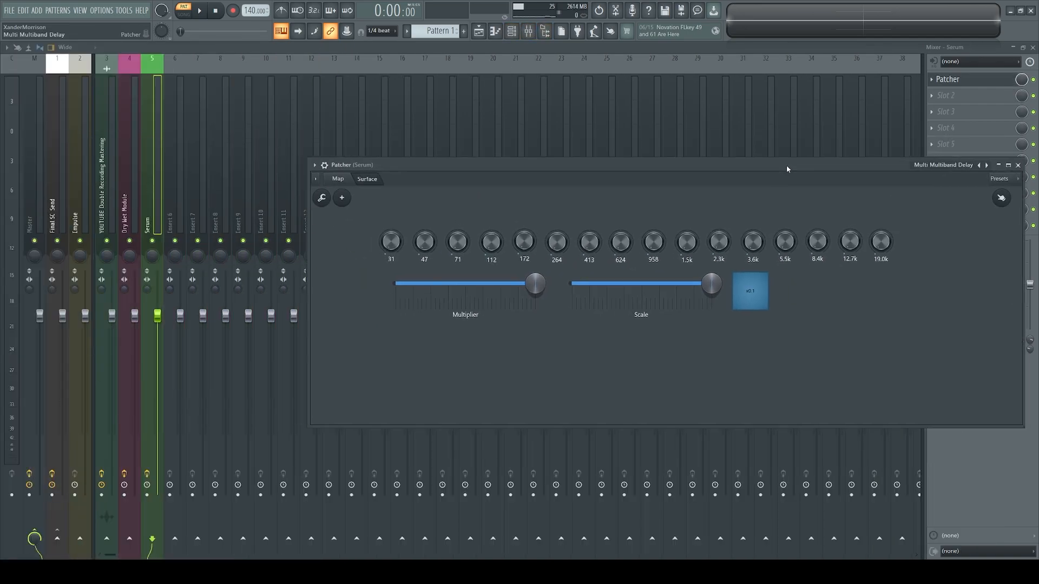
drag(787, 165, 696, 145)
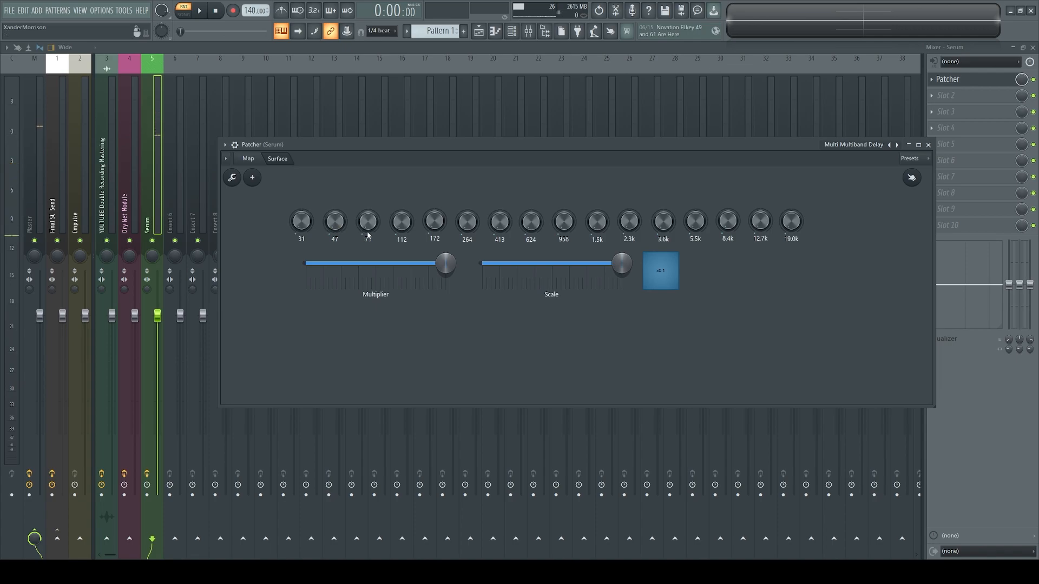
Step: Raise several band knobs including 71 and 5.5k on the Patcher surface, and lower the Scale slider to just over a third during playback
drag(371, 223, 371, 187)
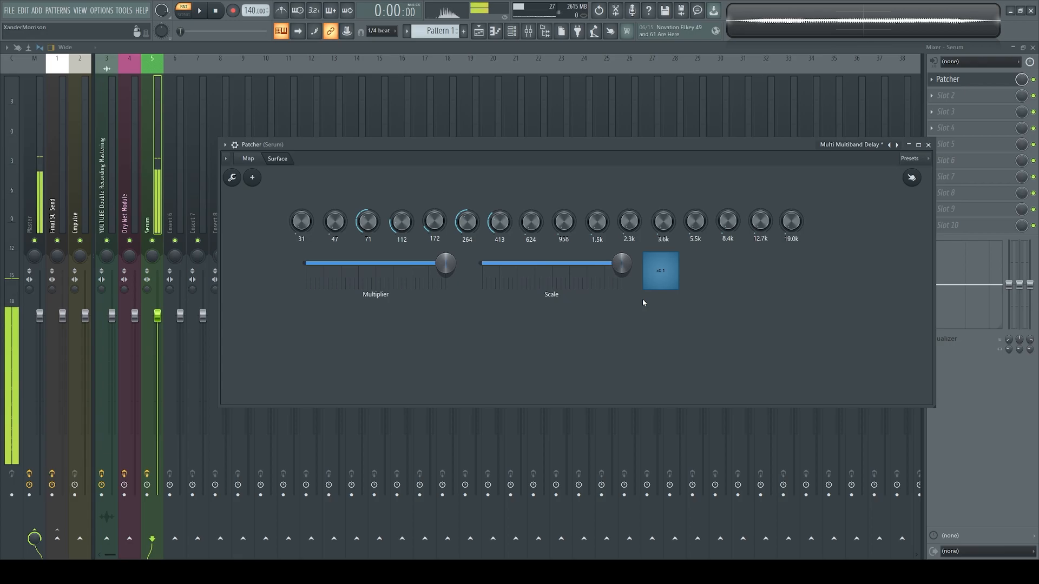
drag(696, 224, 695, 189)
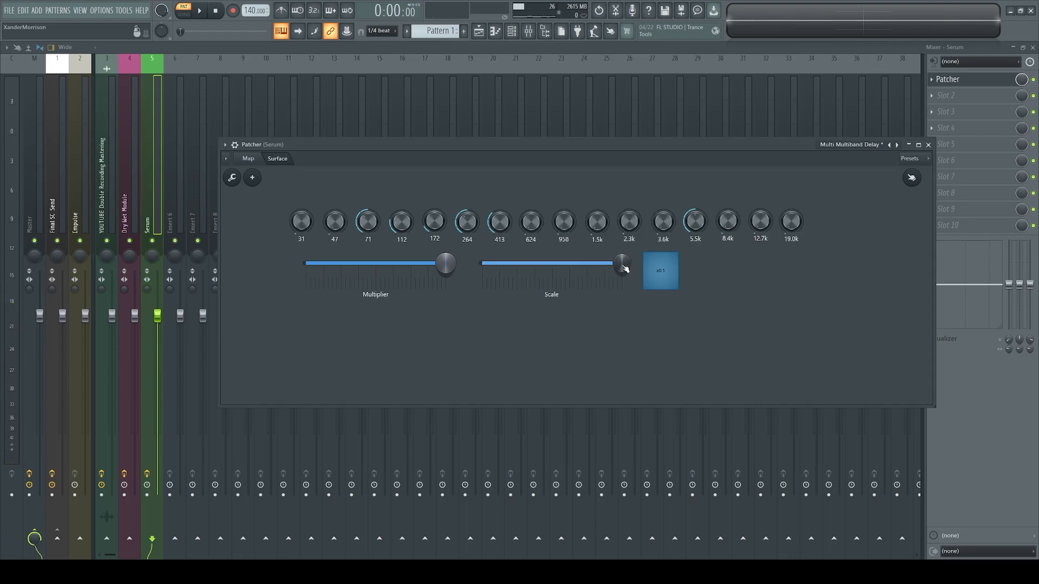
key(space)
drag(622, 265, 535, 265)
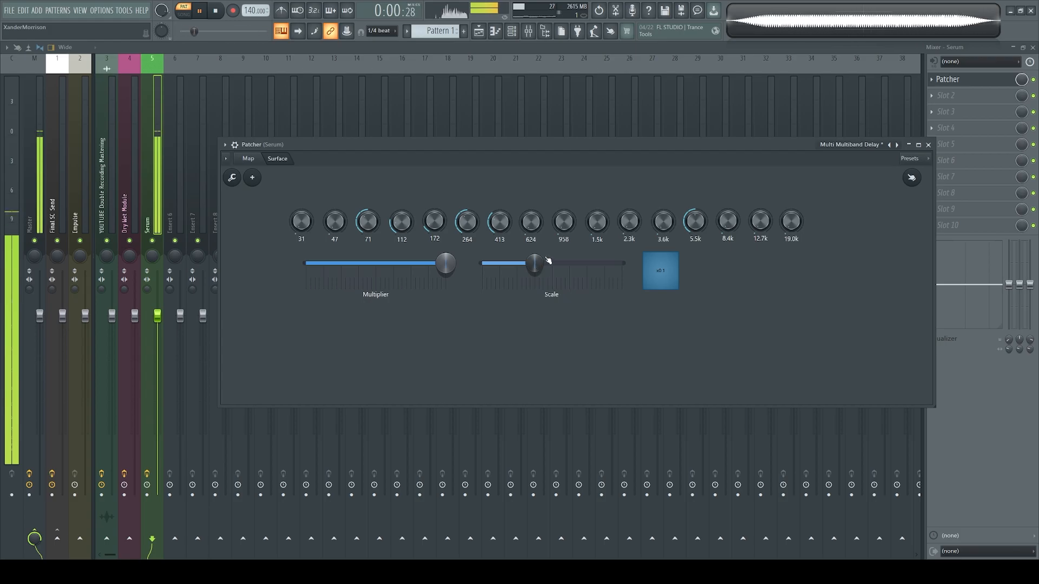
key(space)
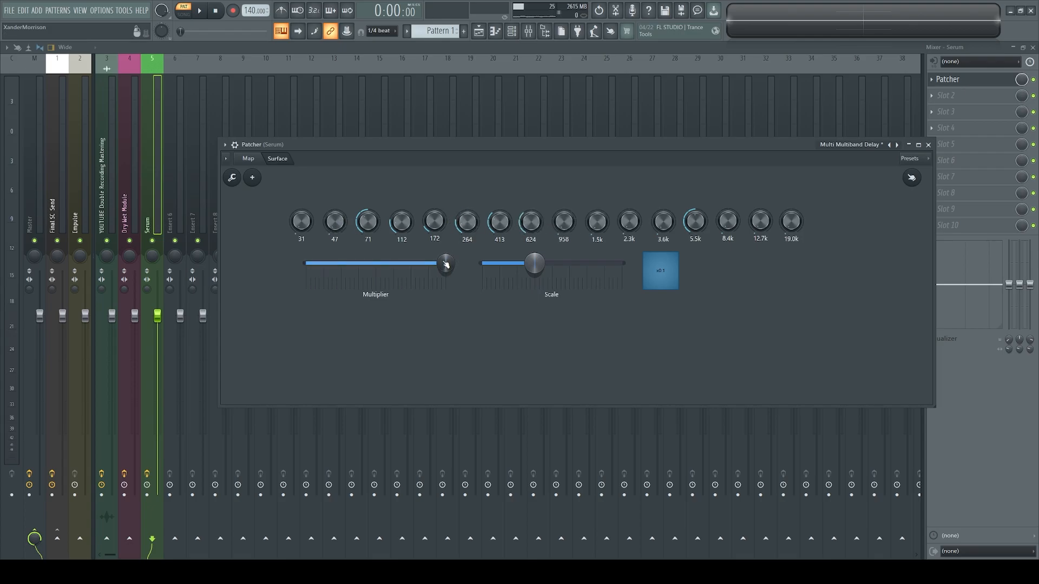
Step: Lower the Multiplier slider to just under half of its range while auditioning the Serum sound, adjusting the Scale slider slightly
key(space)
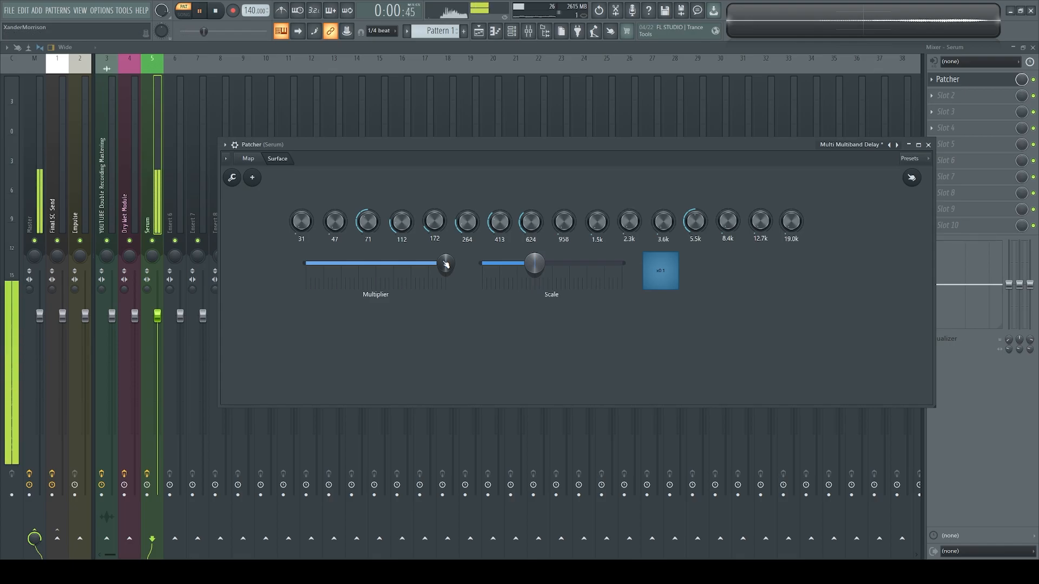
drag(446, 264, 365, 265)
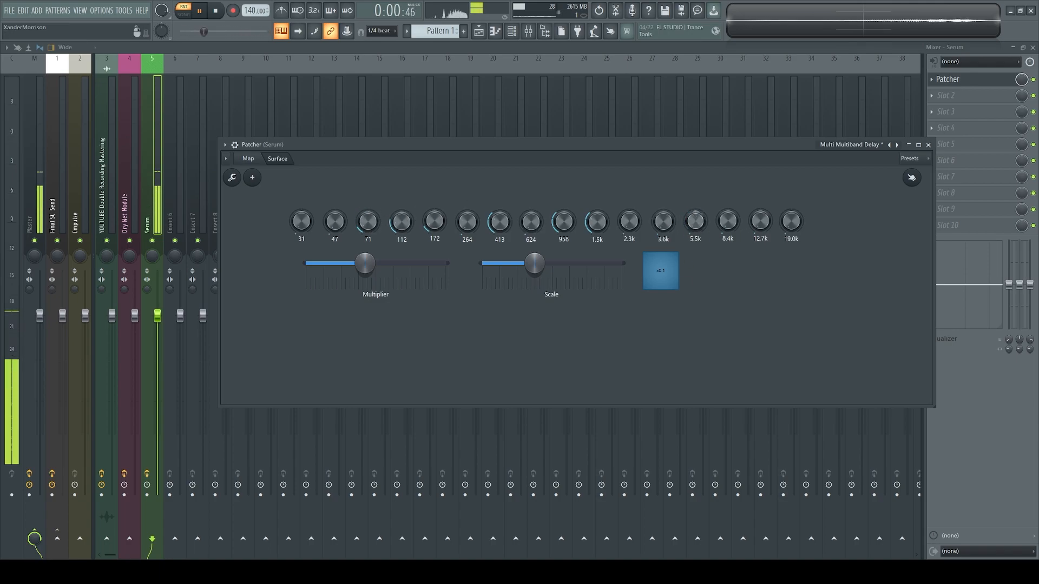
mouse_move(557, 270)
mouse_down()
mouse_move(614, 265)
mouse_move(494, 266)
mouse_move(608, 265)
mouse_move(537, 265)
mouse_up()
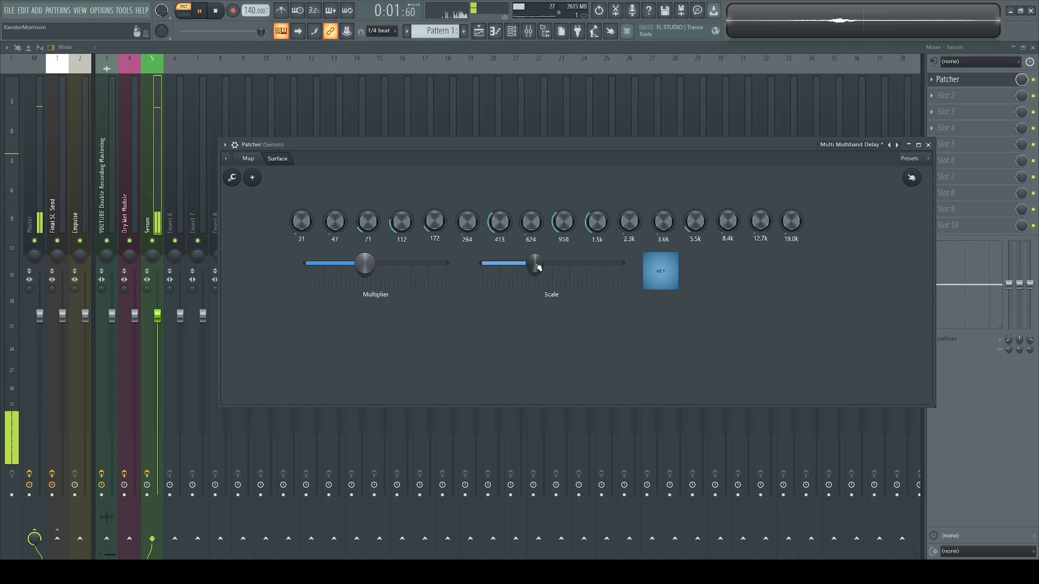
key(space)
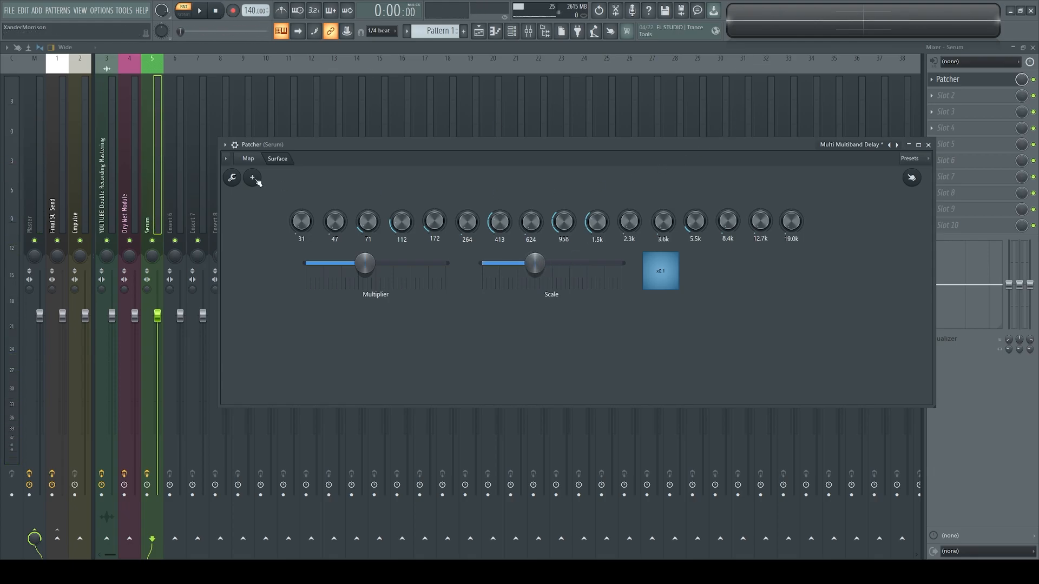
Step: Examine the preset's full routing map in an enlarged Patcher window and close the window
click(253, 158)
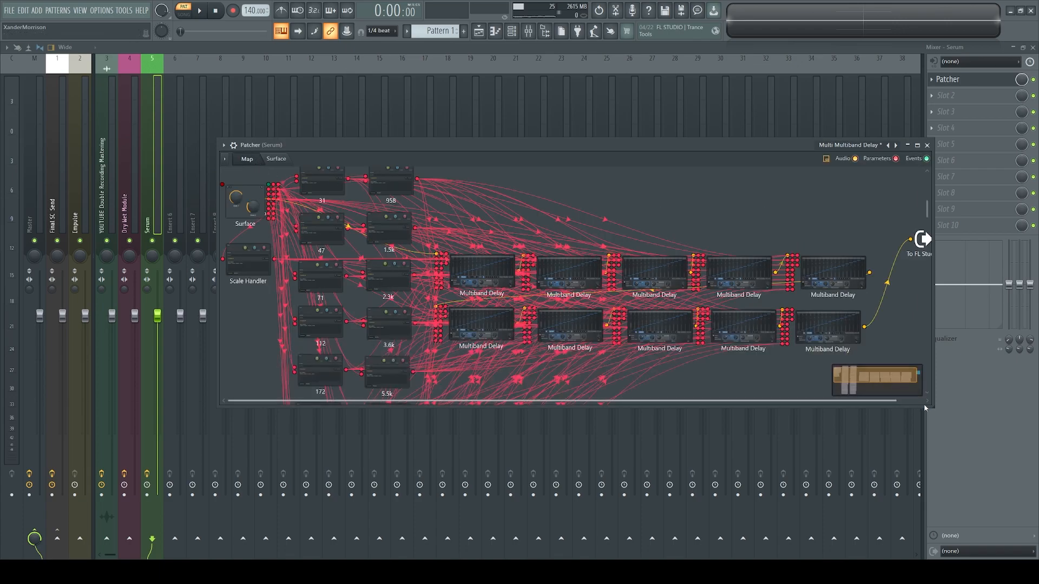
drag(932, 406, 946, 531)
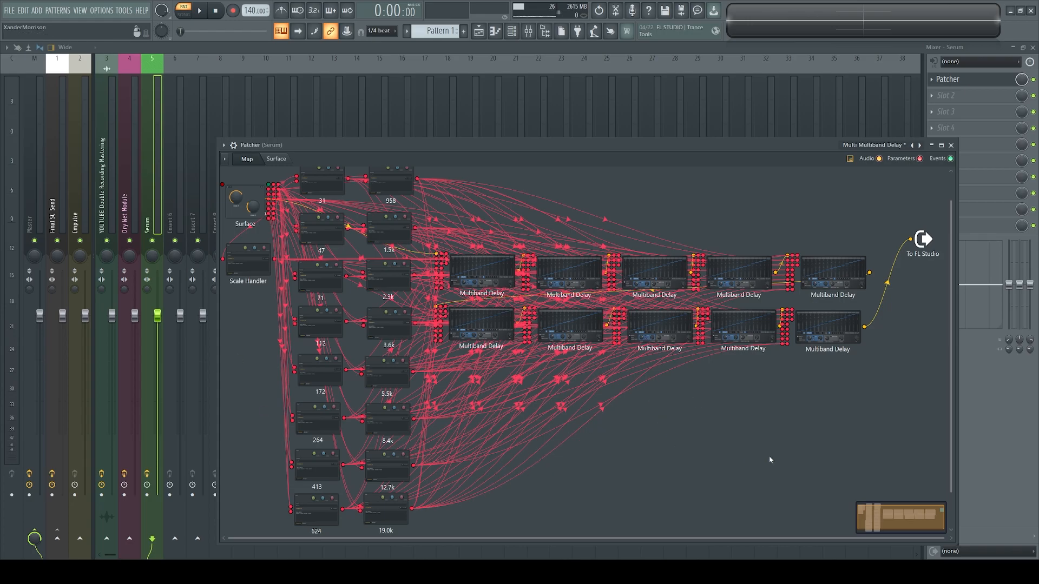
key(Escape)
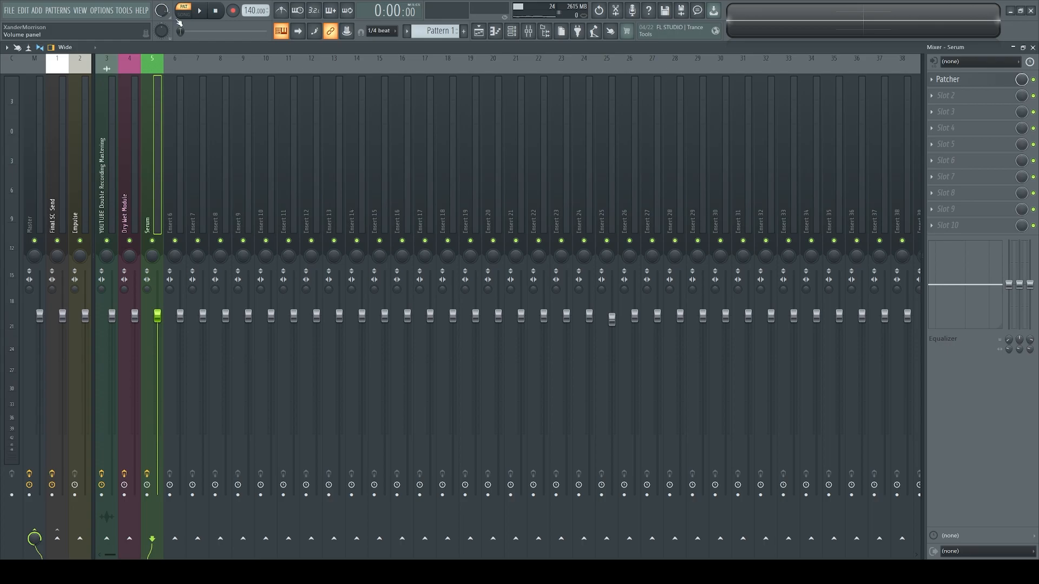
Step: Load the saved XM Kick mixer track state onto mixer insert 6
right_click(180, 157)
mouse_move(232, 118)
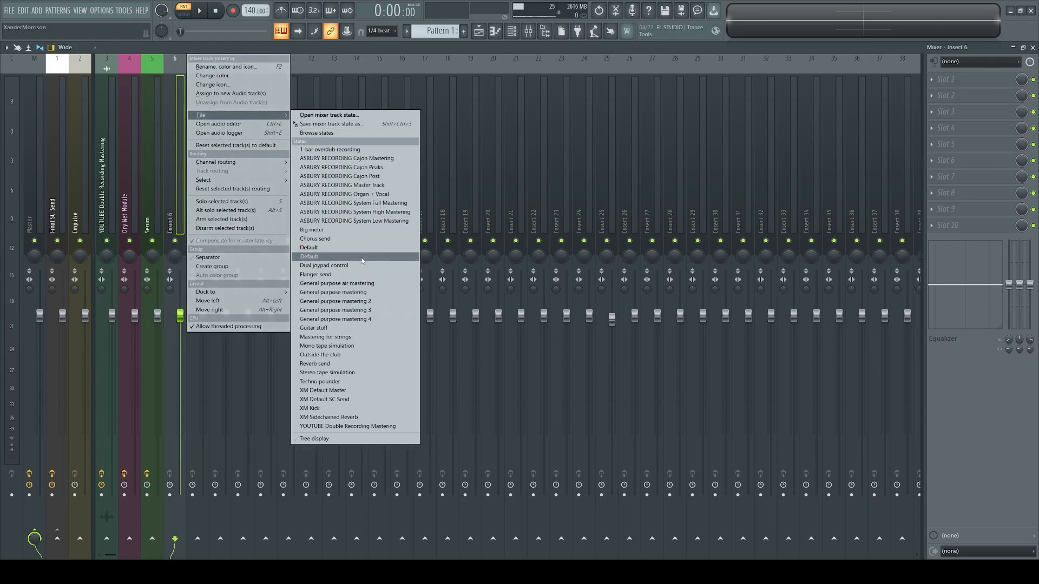
click(319, 409)
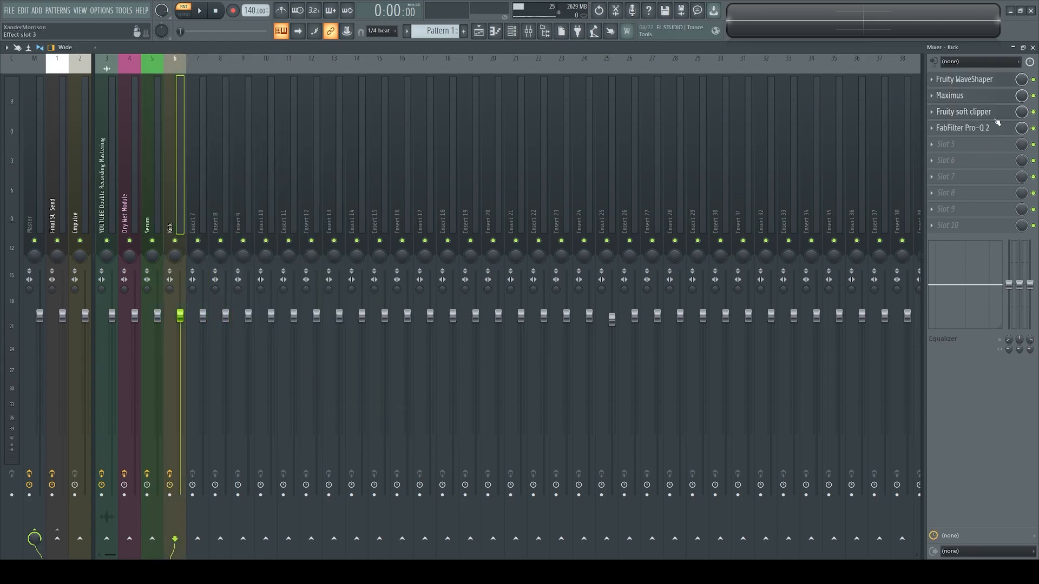